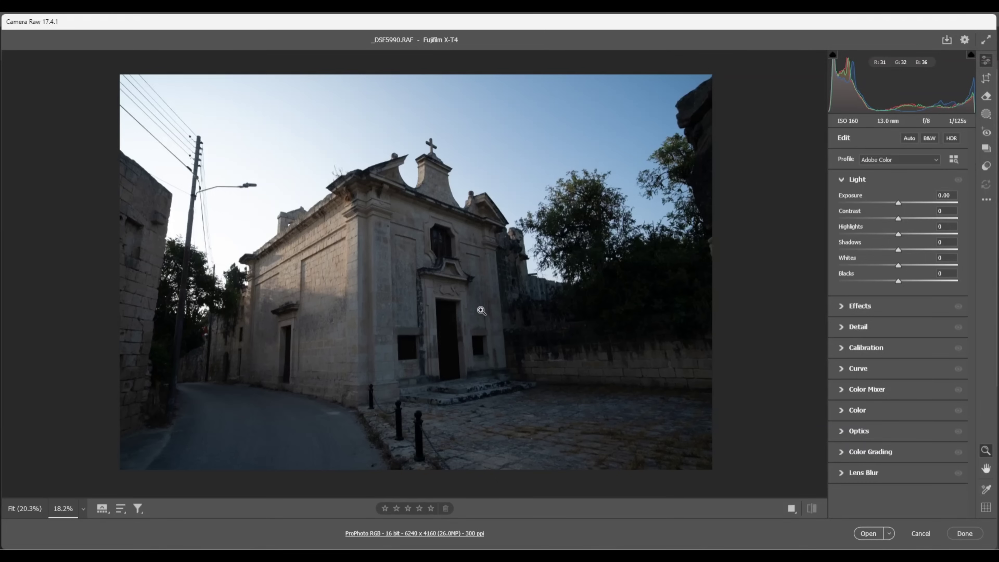
Correct the photo's perspective with Auto Upright and rotate the crop to an angle of 0.20
click(987, 78)
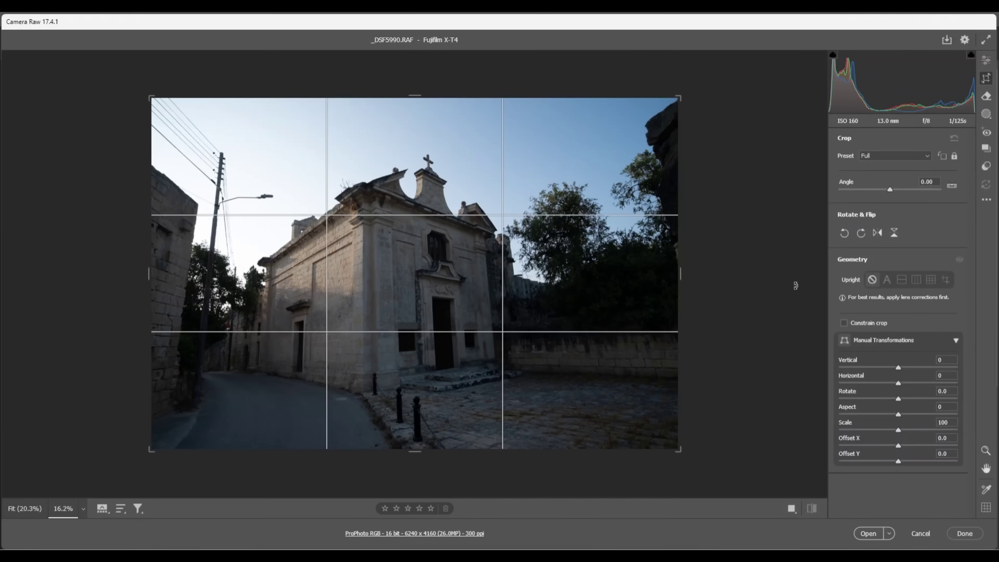
click(888, 280)
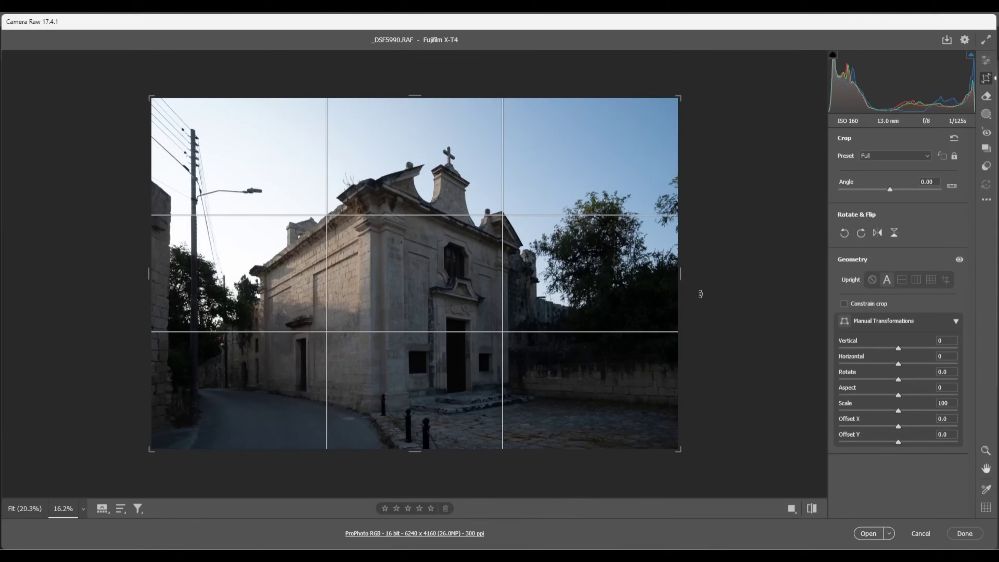
drag(701, 294, 726, 295)
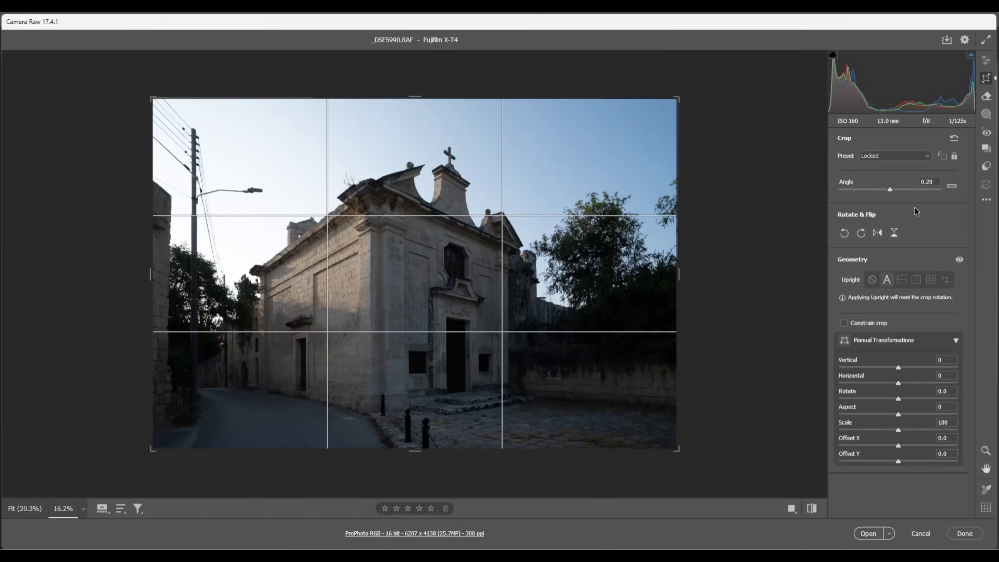
Unlock the crop's aspect ratio and trim both sides of the photo to 5664 x 4138, cutting off the wall at the left edge
click(955, 157)
drag(679, 273, 666, 277)
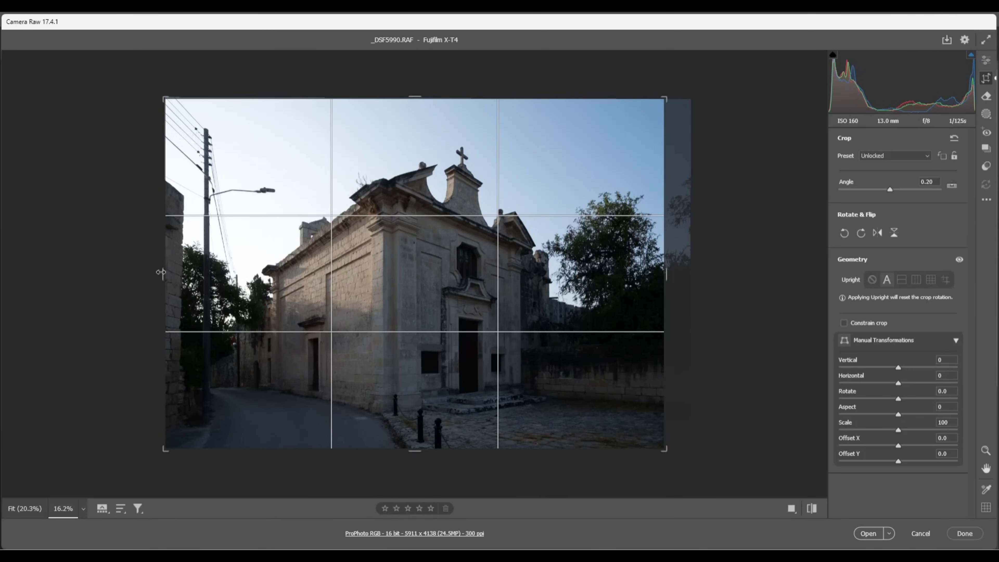
drag(161, 272, 171, 271)
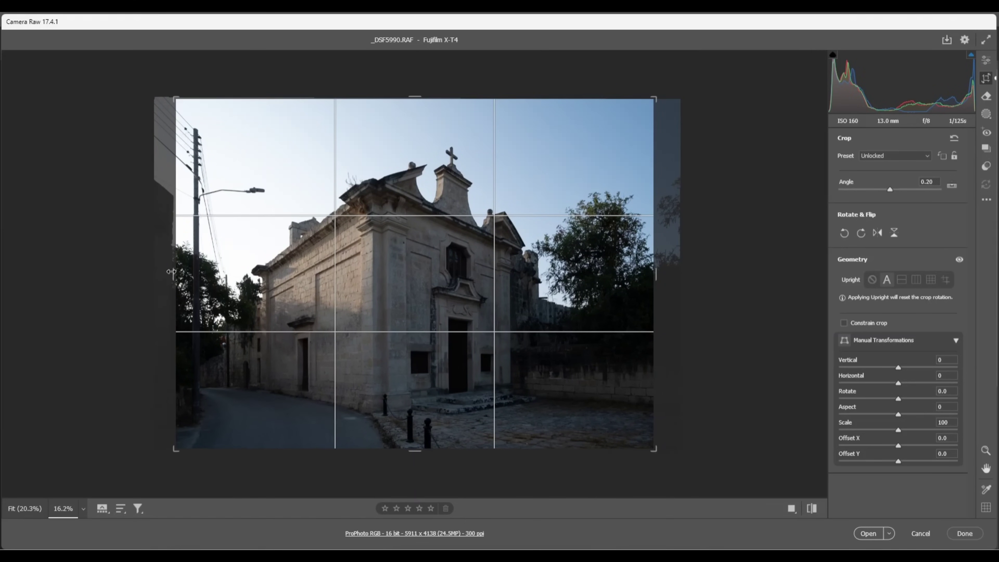
drag(171, 272, 172, 272)
click(988, 61)
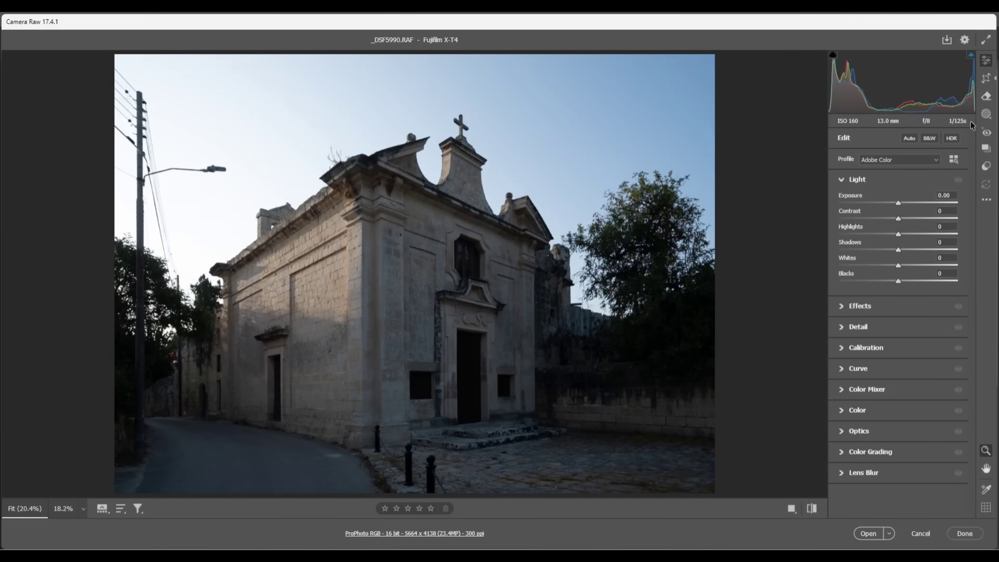
Remove the utility pole, street lamp and overhead wires beside the chapel with generative Remove at brush size 12
click(986, 96)
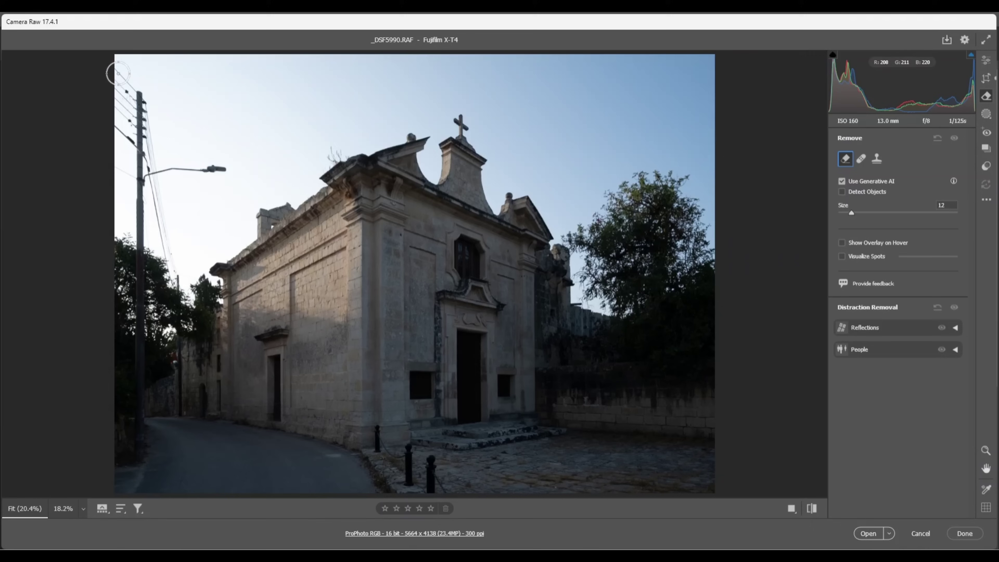
mouse_move(118, 73)
mouse_down()
mouse_move(140, 103)
mouse_move(142, 137)
mouse_move(116, 127)
mouse_move(118, 99)
mouse_move(116, 117)
mouse_move(141, 151)
mouse_move(138, 183)
mouse_move(116, 165)
mouse_move(127, 155)
mouse_move(142, 173)
mouse_move(228, 175)
mouse_move(156, 177)
mouse_move(182, 278)
mouse_move(181, 411)
mouse_move(181, 281)
mouse_move(158, 190)
mouse_move(141, 187)
mouse_move(141, 456)
mouse_up()
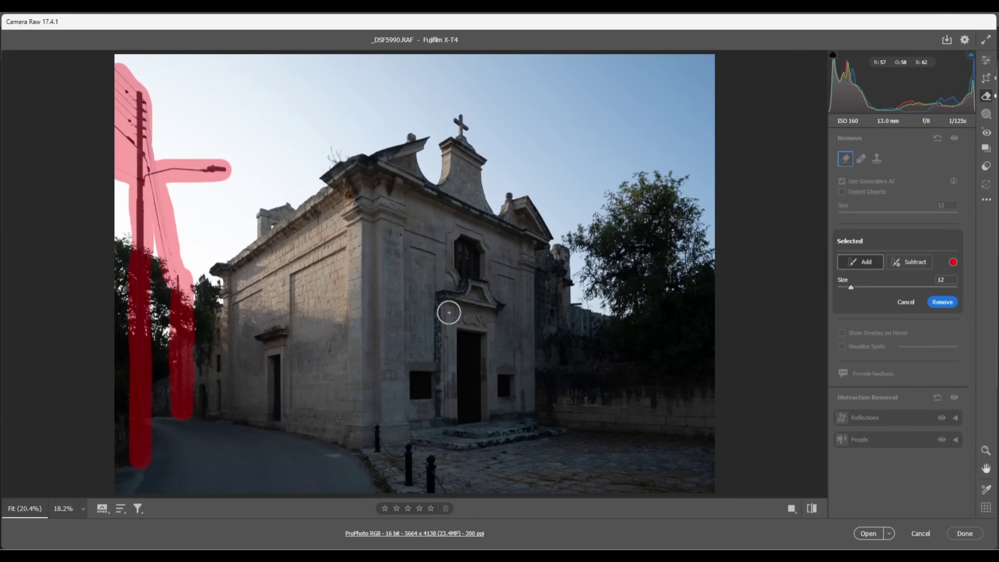
click(937, 303)
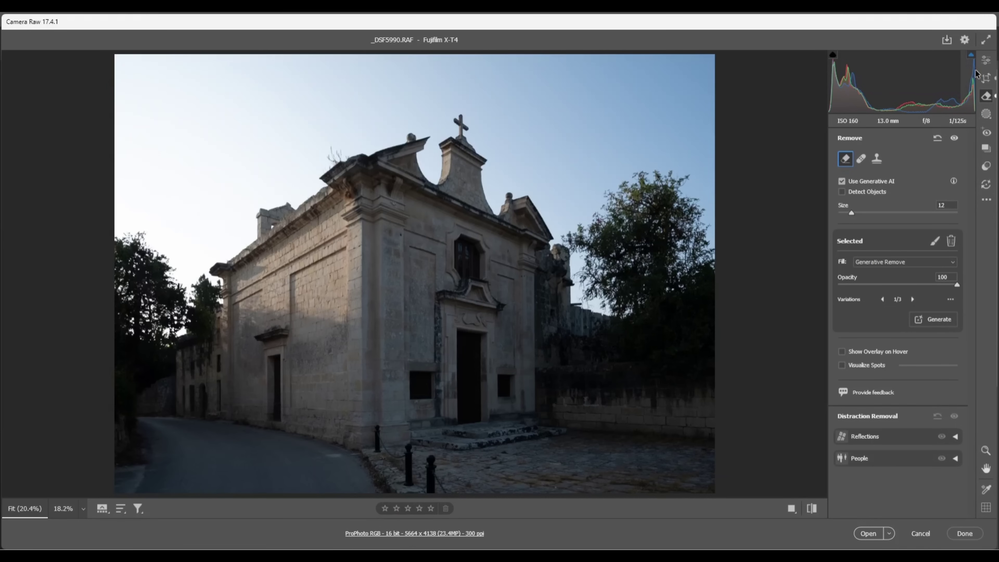
click(987, 60)
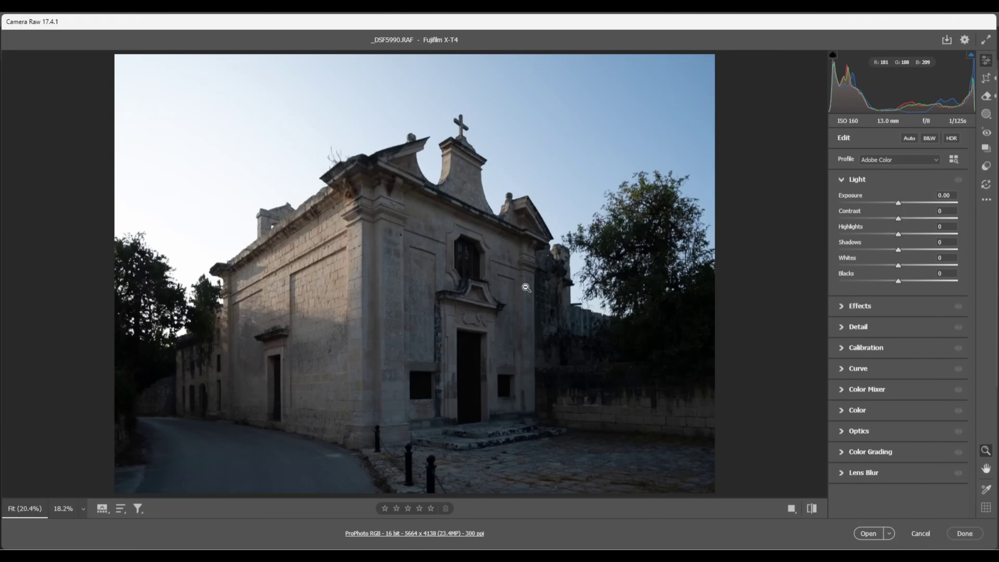
Set Highlights to -58, Shadows to +57, Whites to +12, Blacks to -2 and Exposure to -0.15
alt+click(442, 306)
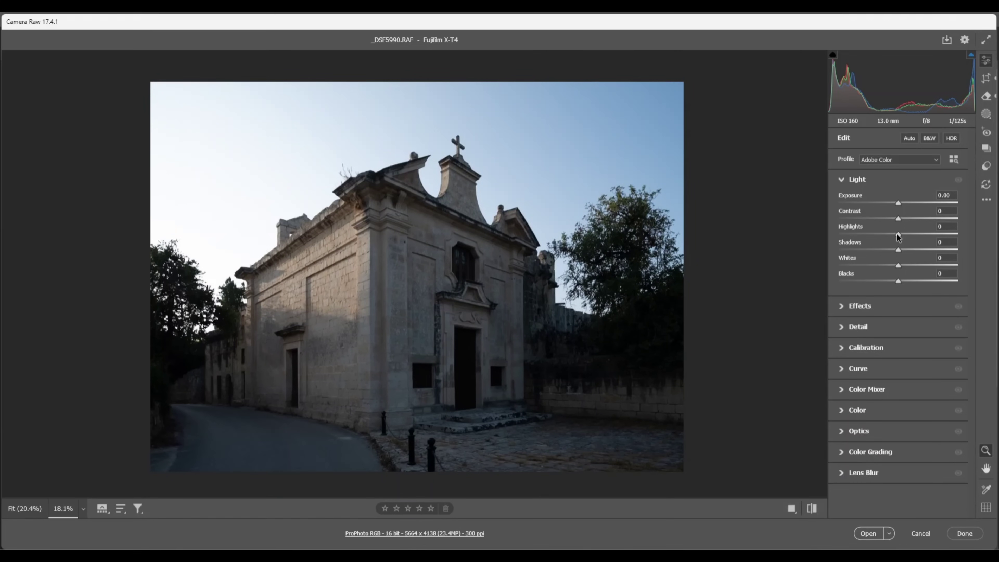
drag(899, 235, 894, 281)
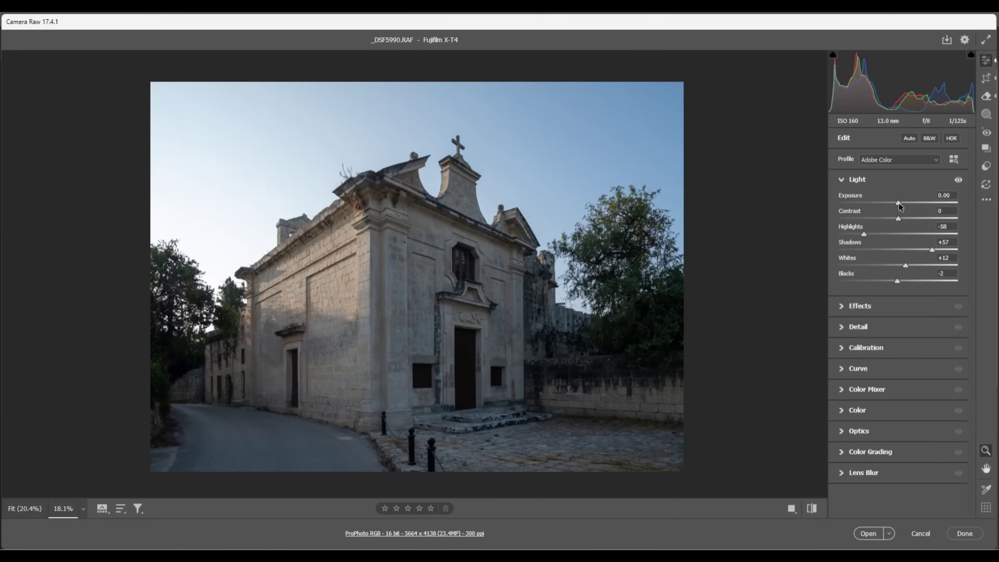
drag(900, 207, 898, 208)
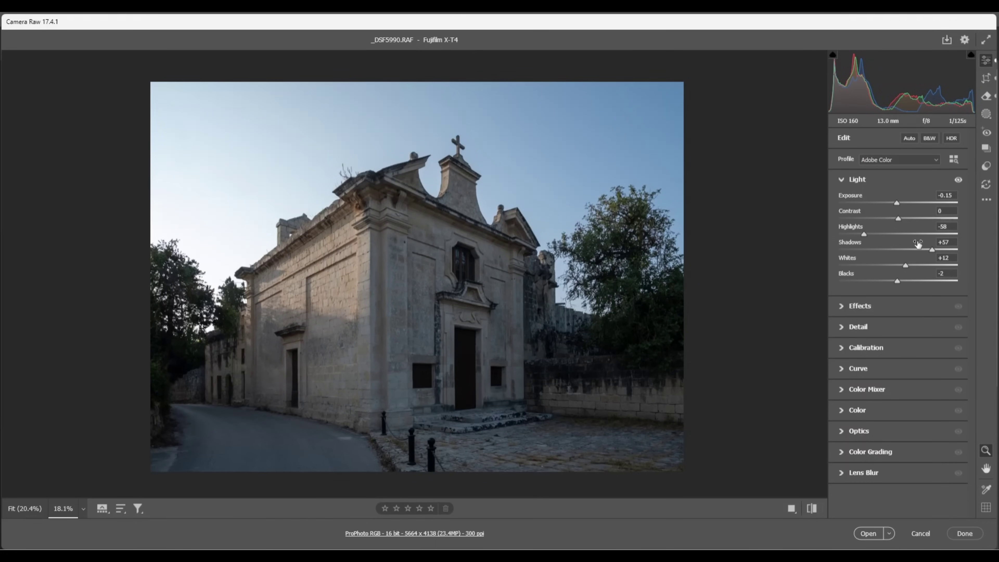
Set the photo's Texture to +11, Clarity to +4 and Dehaze to +6
click(840, 306)
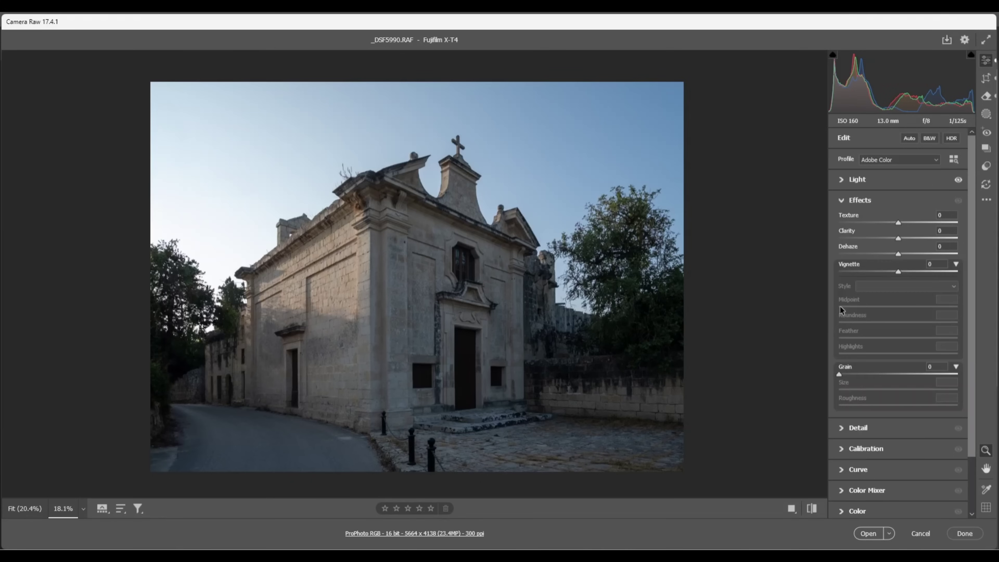
drag(899, 224, 904, 222)
drag(898, 239, 902, 255)
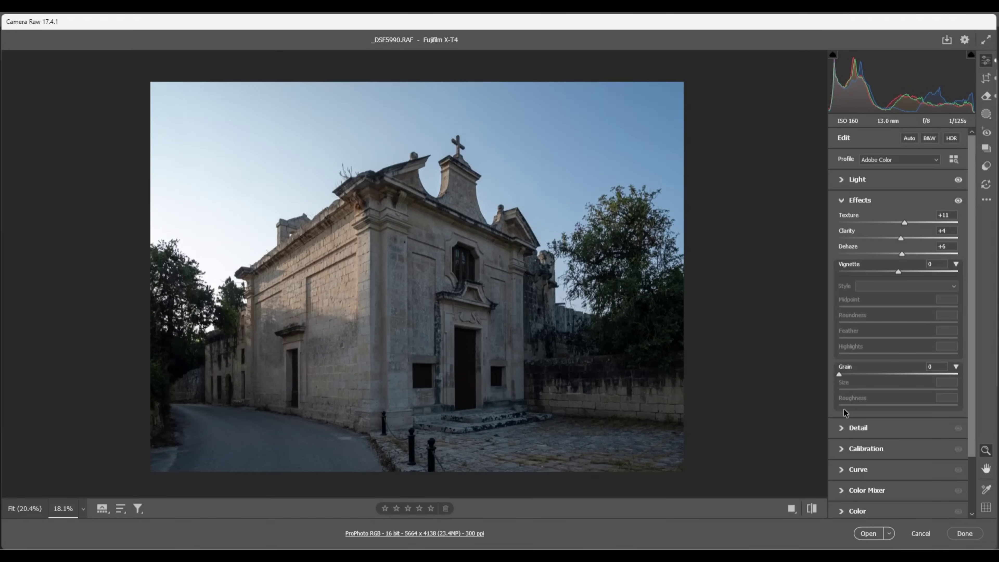
Sharpen the photo with Sharpening 51, Radius 0.5, Detail 100 and Masking 49
click(841, 428)
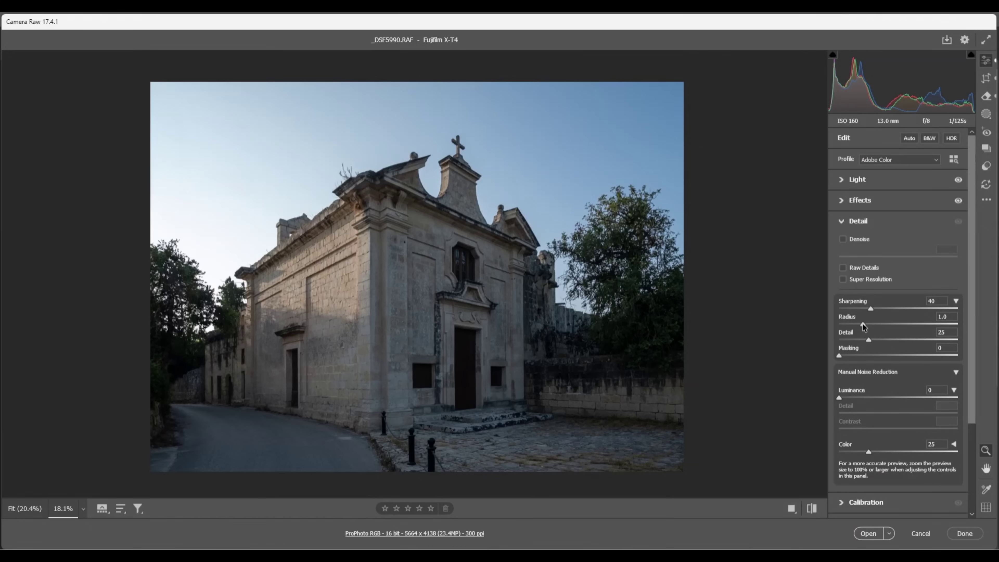
drag(857, 325, 839, 324)
drag(869, 338, 876, 340)
drag(877, 307, 880, 307)
drag(839, 356, 899, 360)
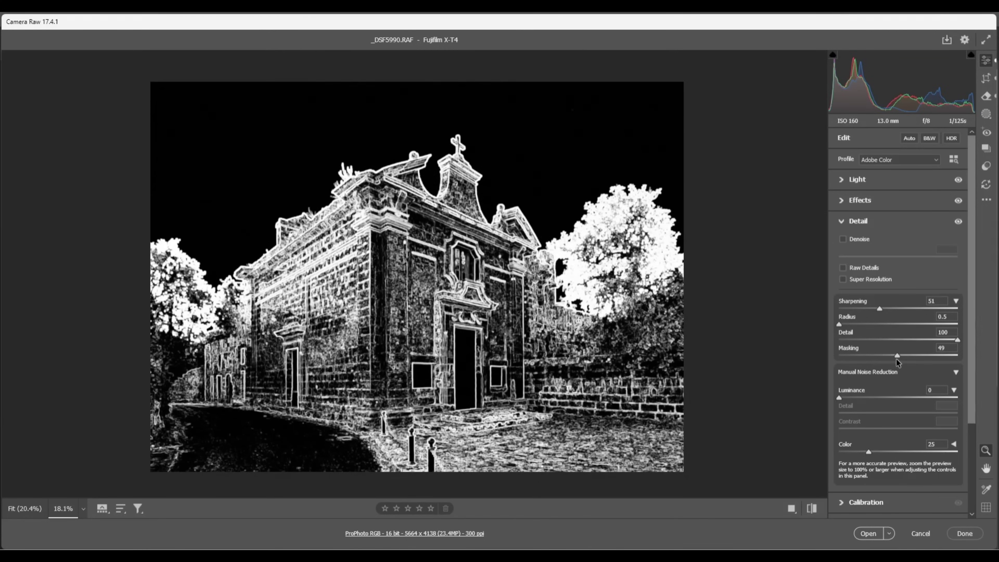
drag(897, 359, 896, 358)
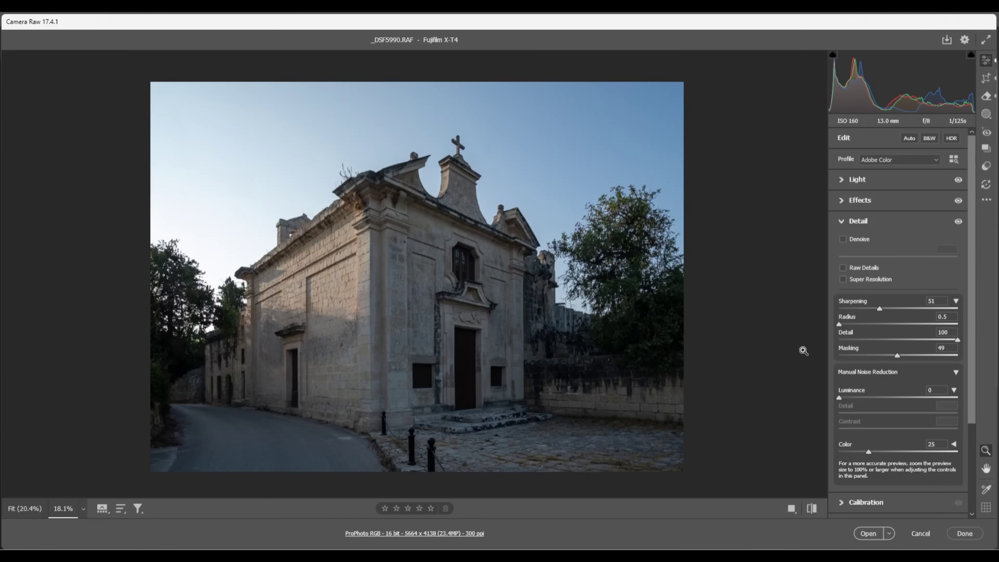
Raise the Blue Primary saturation in the calibration settings to about +57
scroll(846, 358, down, 3)
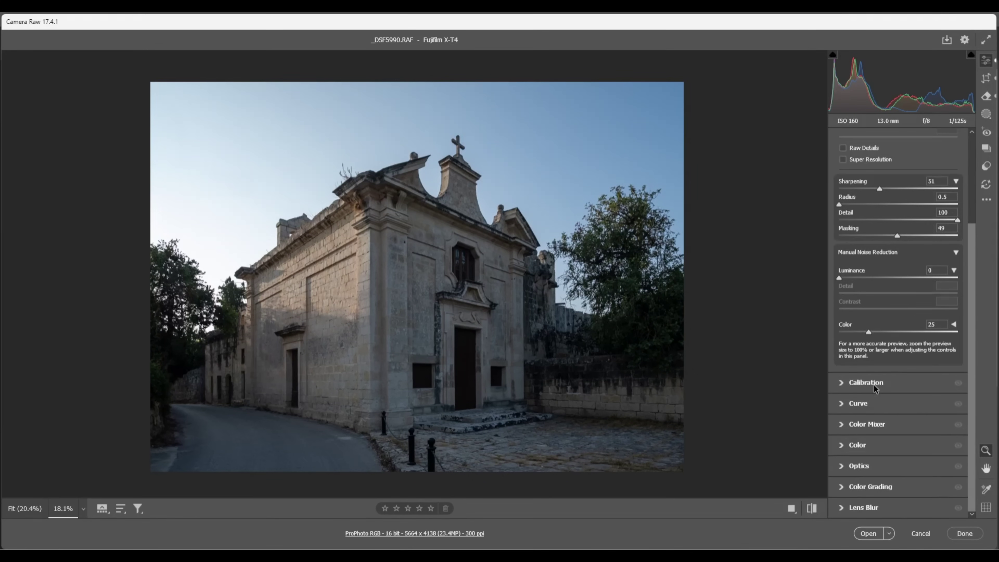
click(842, 382)
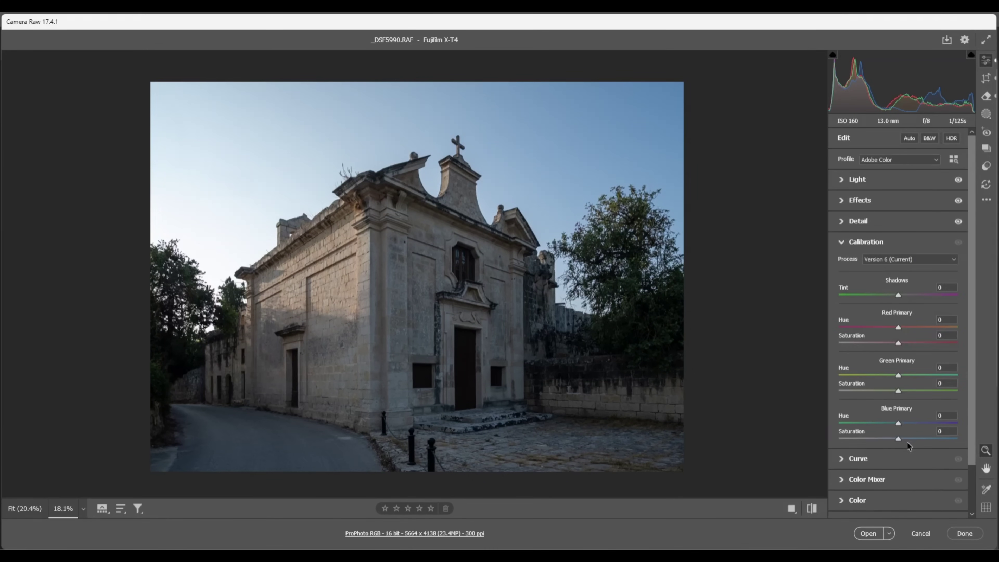
drag(899, 440, 923, 443)
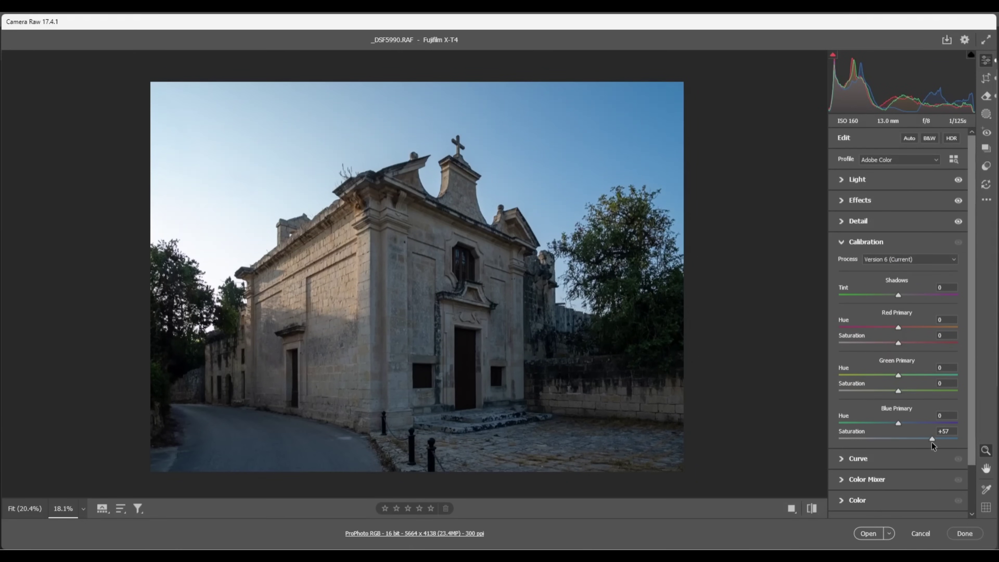
drag(933, 443, 934, 444)
Raise the photo's Vibrance to about +19
click(842, 500)
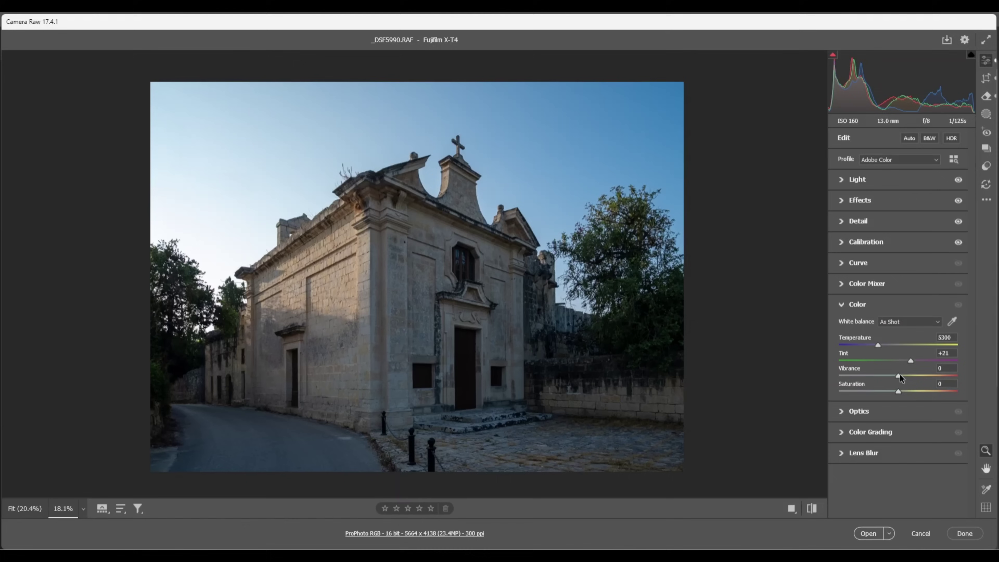
drag(897, 375, 907, 374)
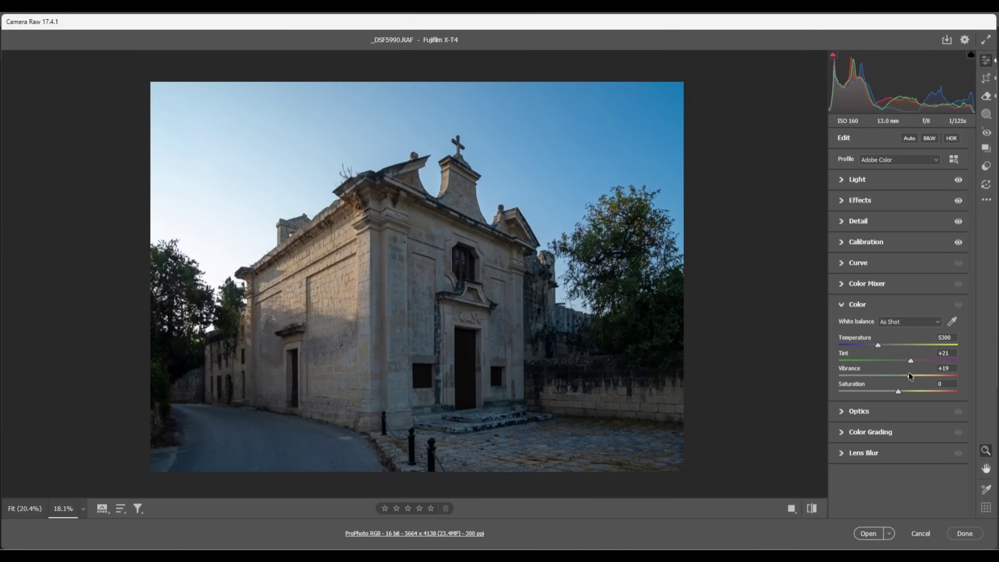
drag(908, 373, 909, 372)
Fine-tune the Whites and Blacks tones and open the developed photo in Photoshop
click(843, 181)
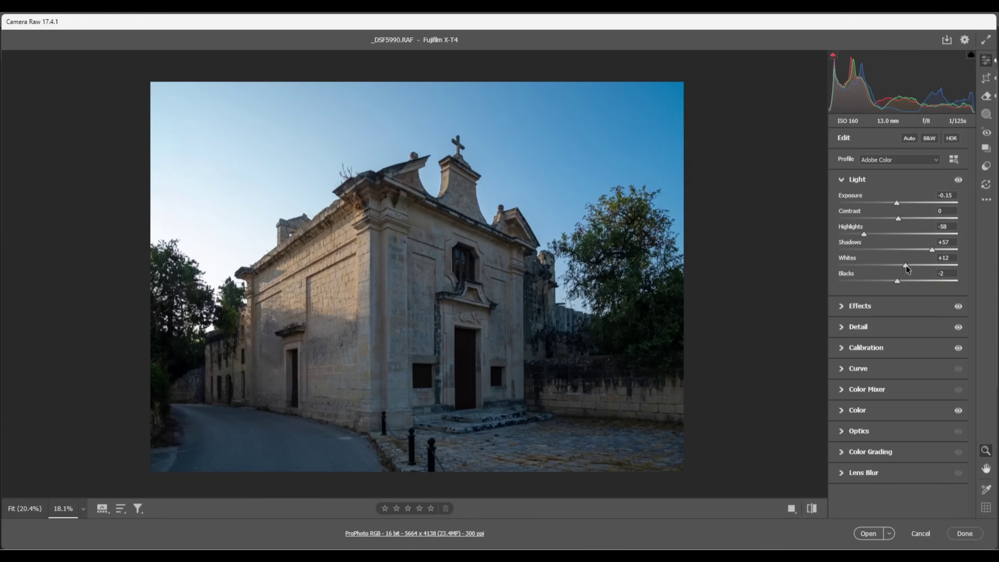
drag(906, 266, 902, 281)
click(869, 534)
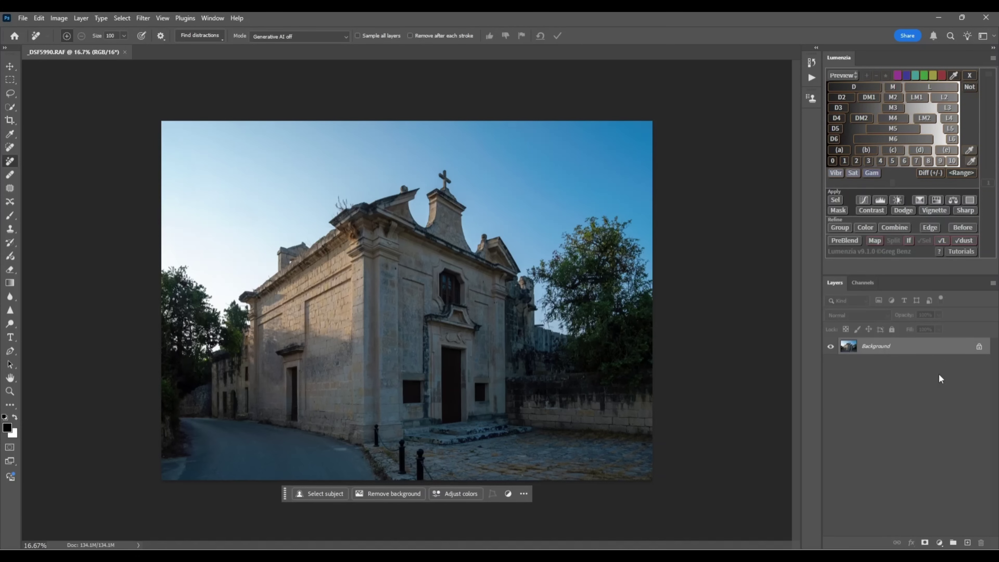
Duplicate the background layer and replace the sky with the pink sunset sky, output to new layers
drag(919, 346, 968, 542)
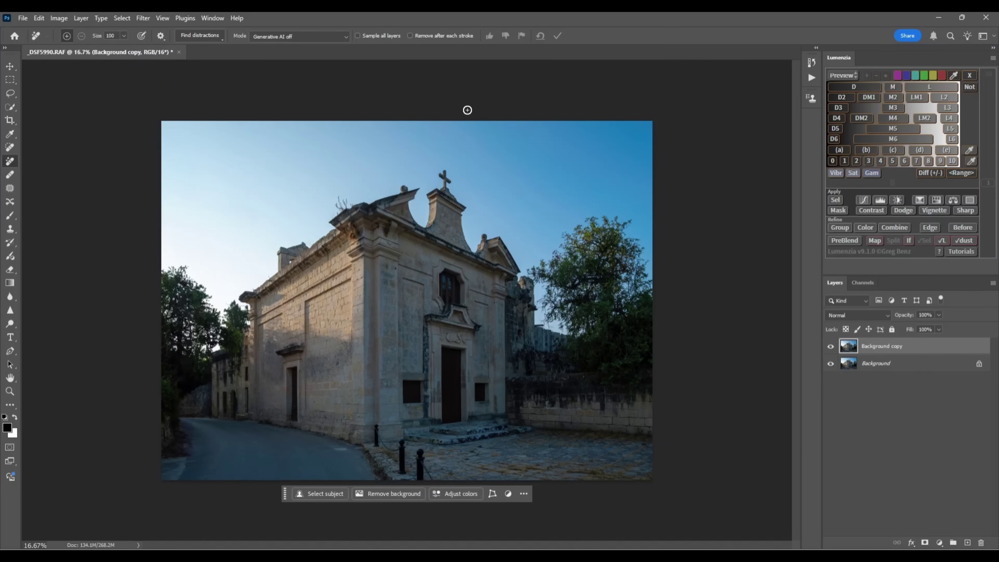
click(39, 18)
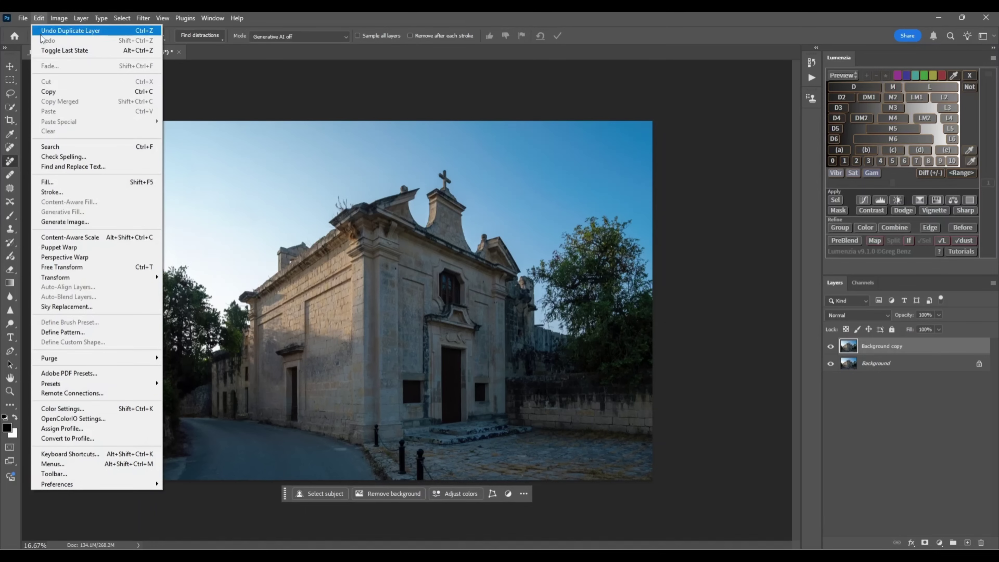
click(59, 307)
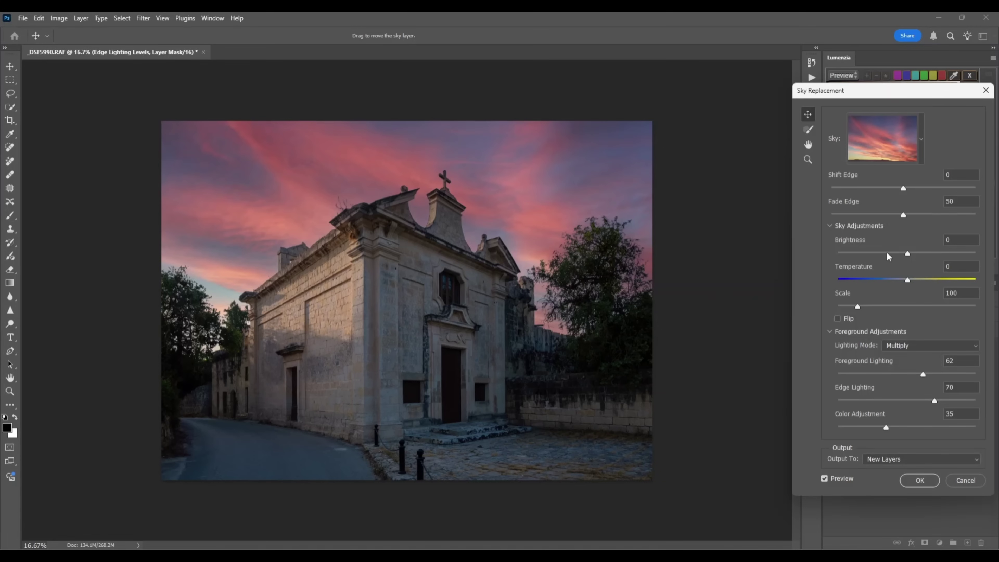
click(918, 480)
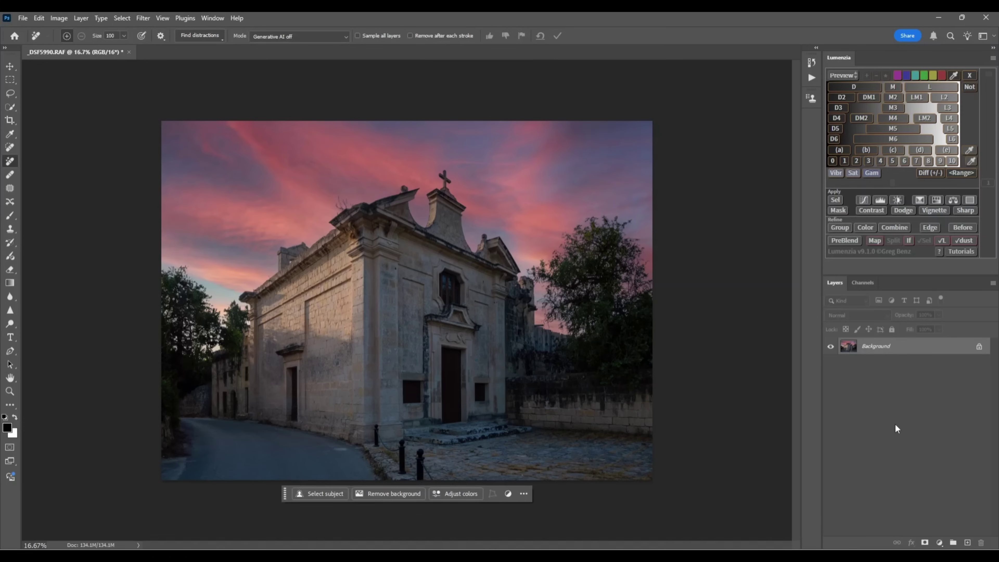
Add a Black & White adjustment layer above the background and apply its Auto color mix
click(939, 543)
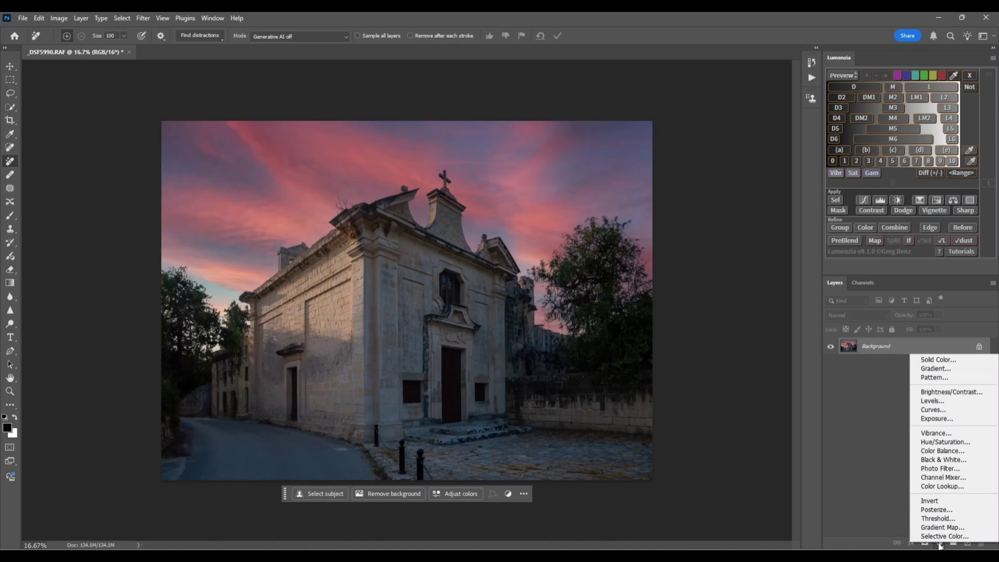
click(936, 460)
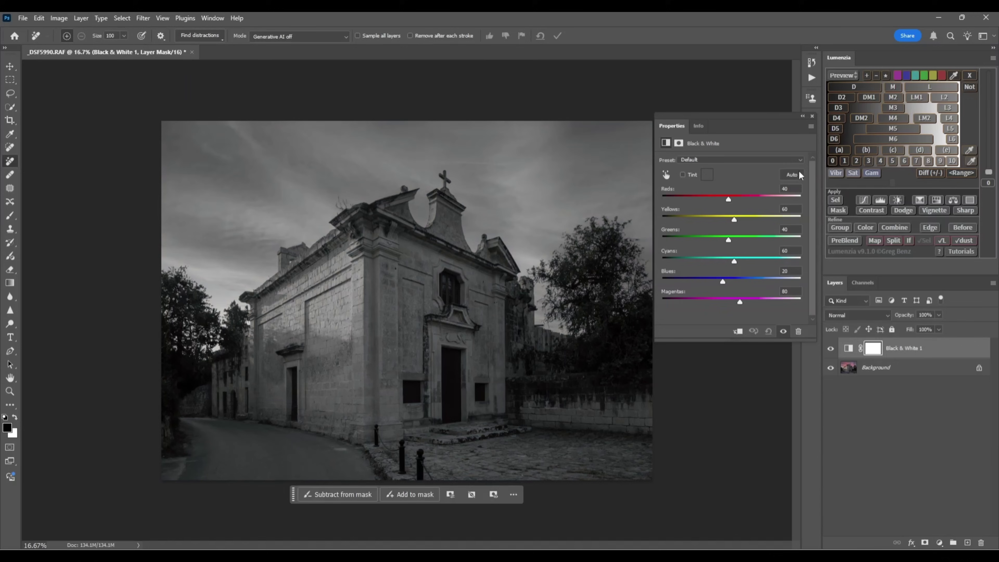
click(792, 178)
click(812, 117)
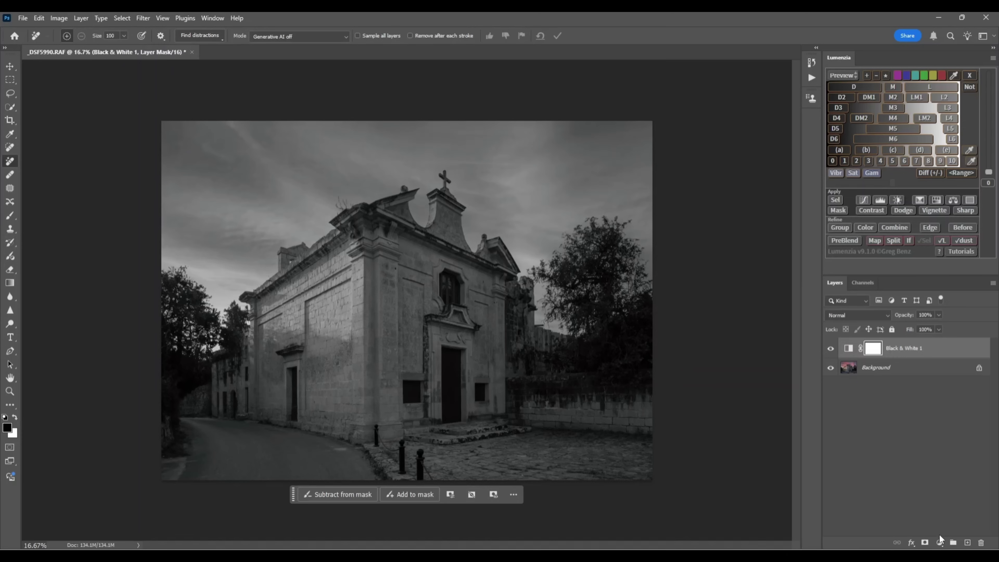
Add a Gradient Map adjustment layer with the Classic method and compare the image with and without it
click(939, 542)
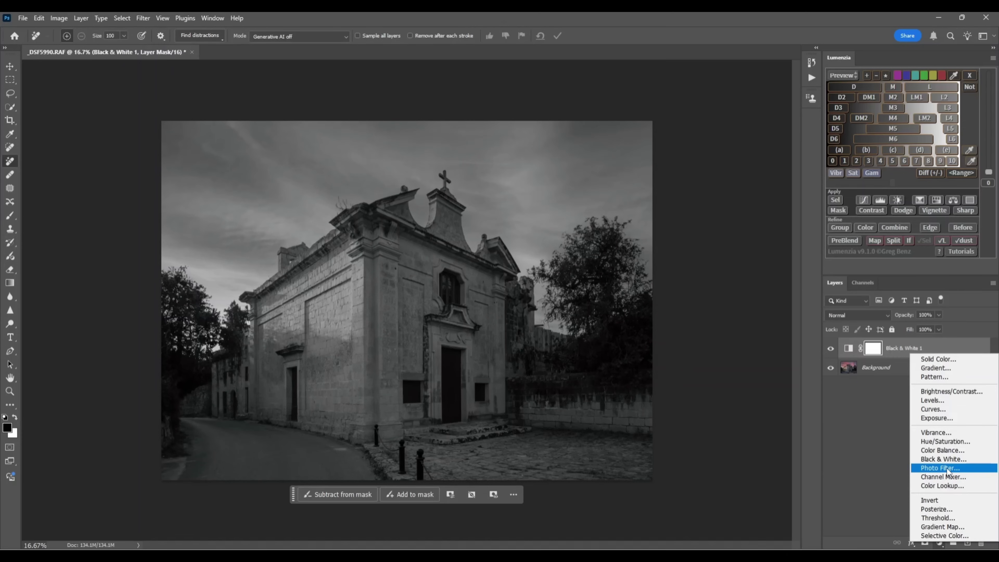
click(931, 527)
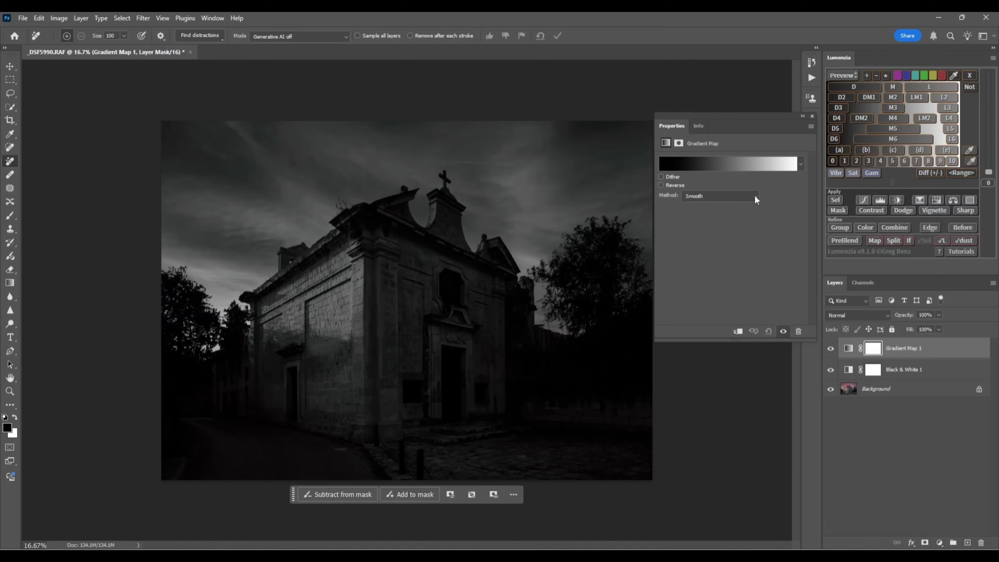
click(757, 196)
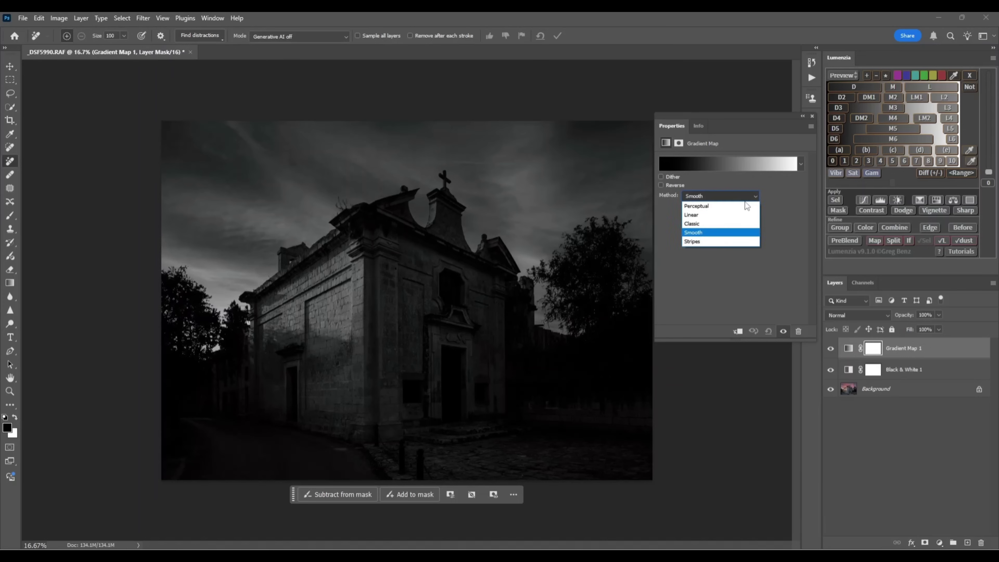
click(701, 225)
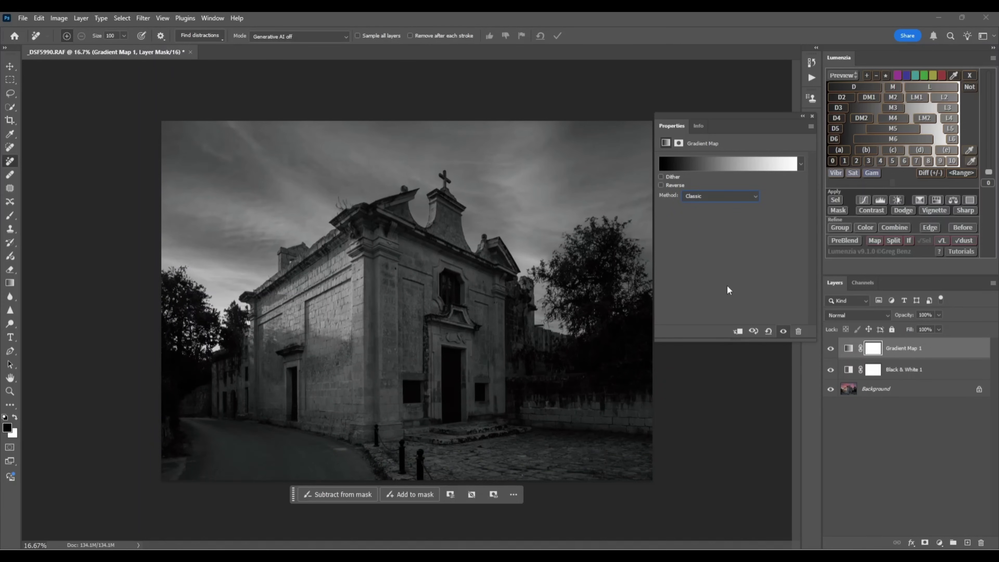
click(811, 116)
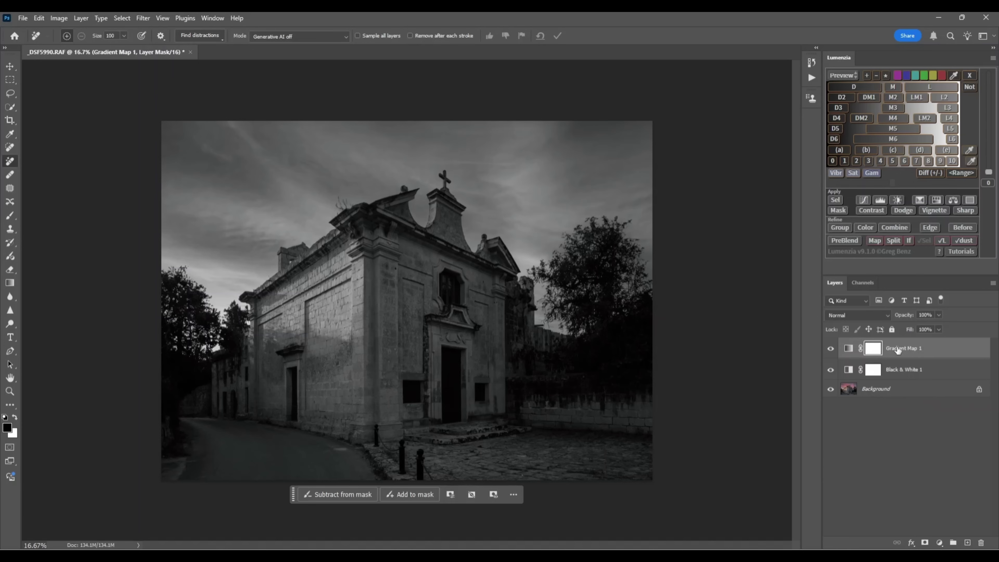
click(830, 348)
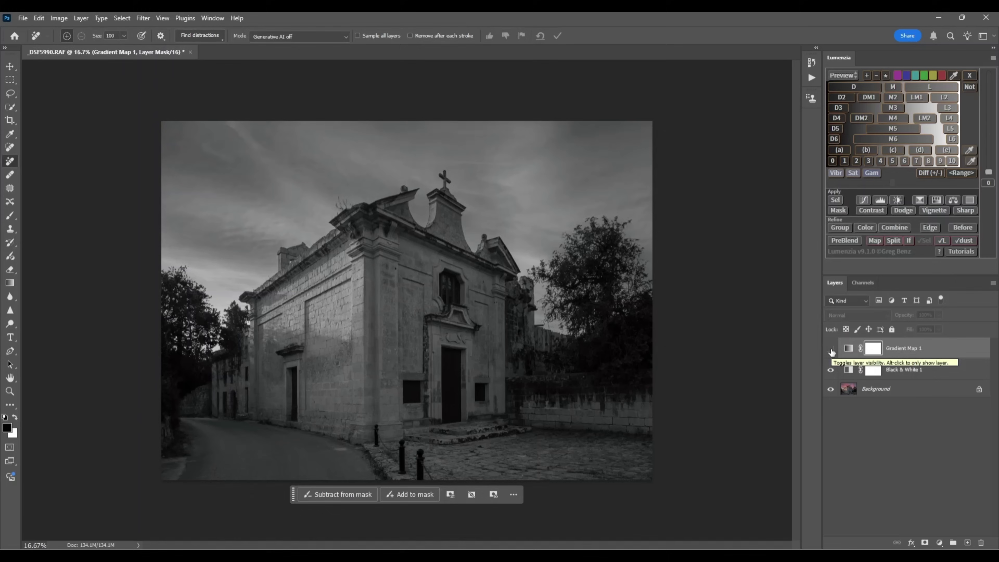
click(830, 348)
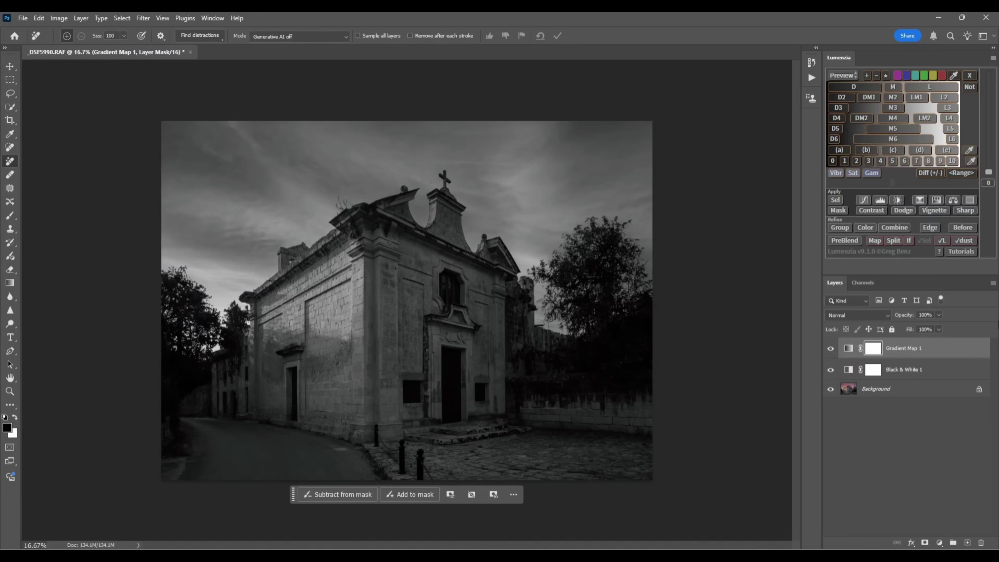
Flatten the image and open it in the Camera Raw Filter
click(993, 283)
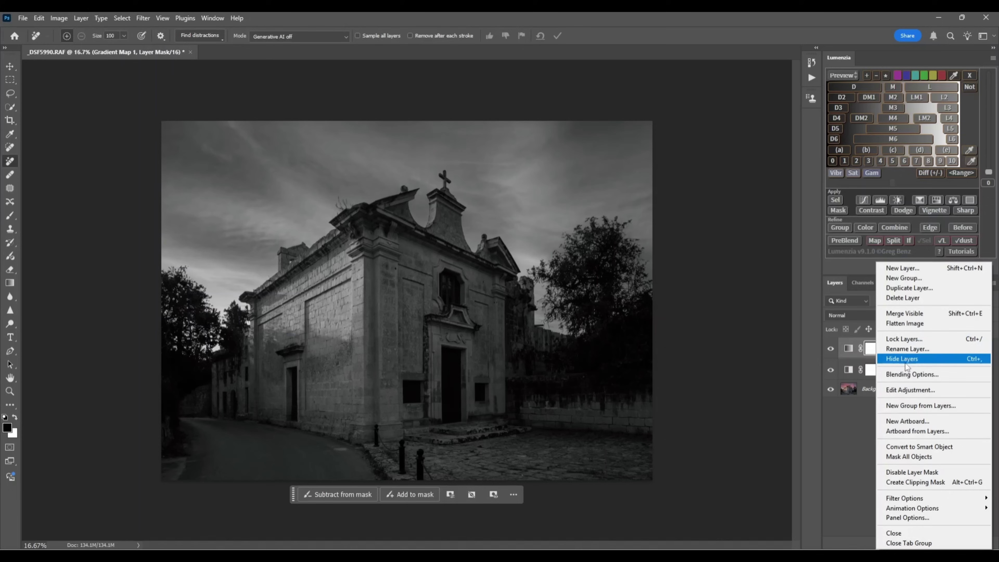
click(903, 324)
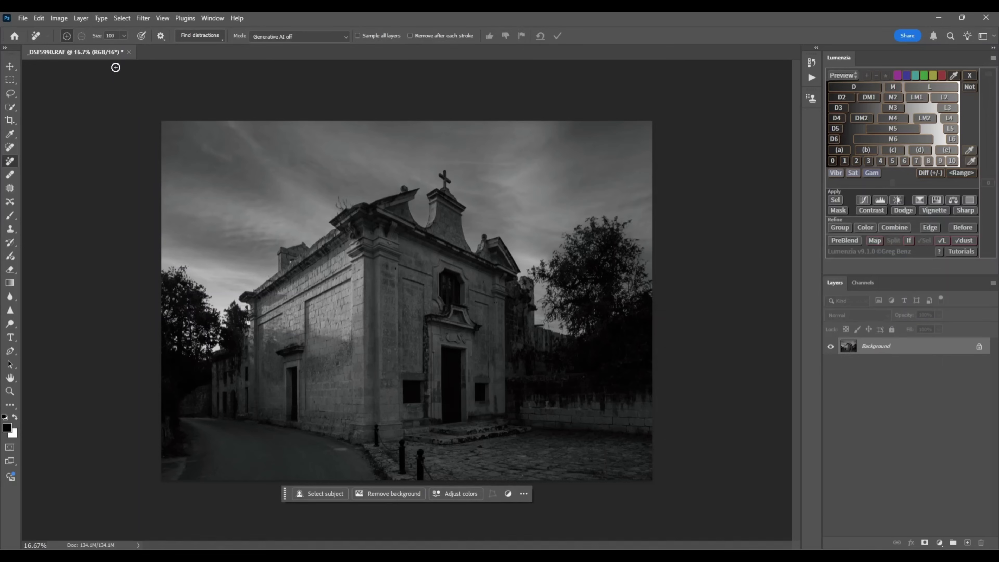
click(143, 18)
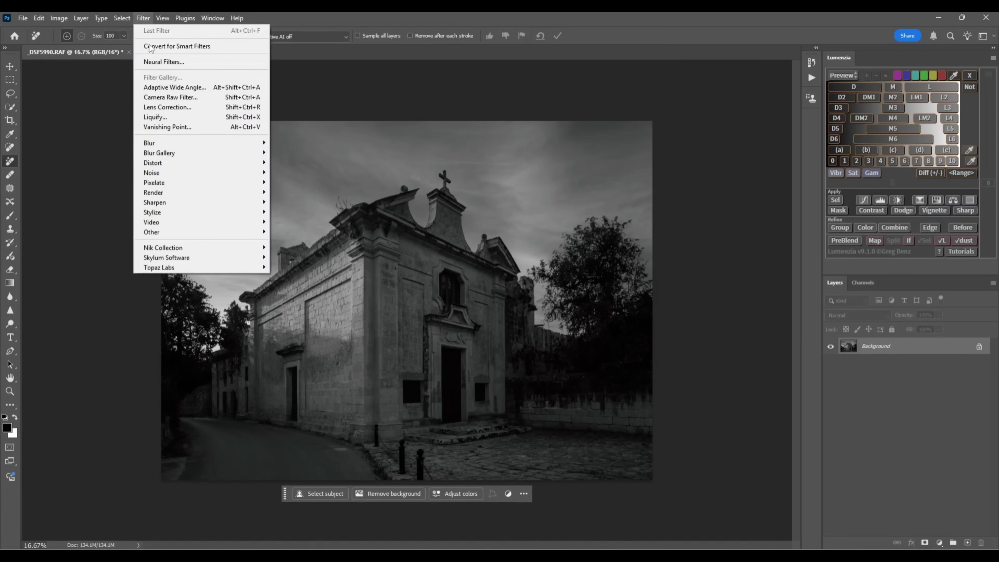
click(167, 99)
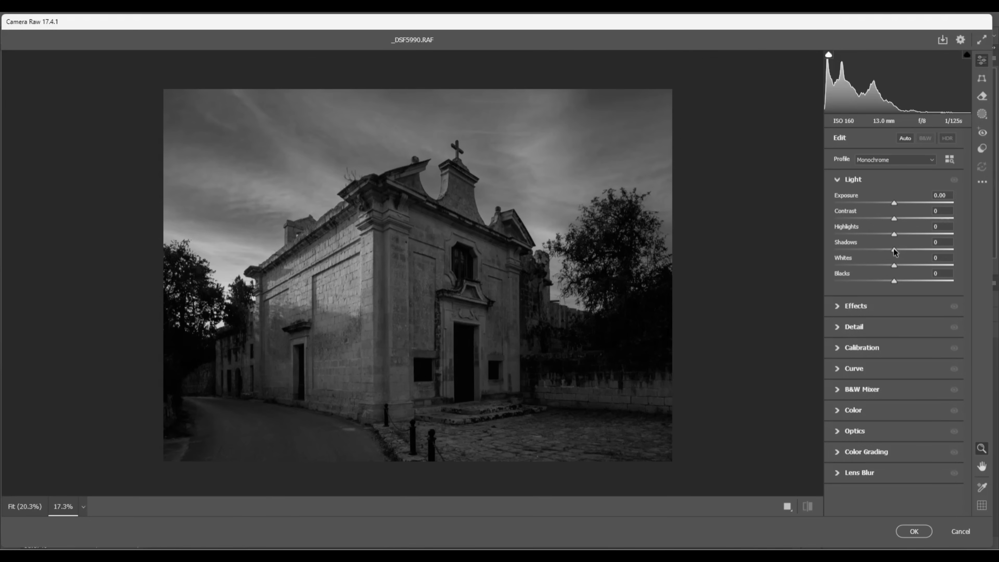
Set the photo's Shadows to +62, Highlights to -42 and Exposure to +0.50
drag(896, 248, 931, 248)
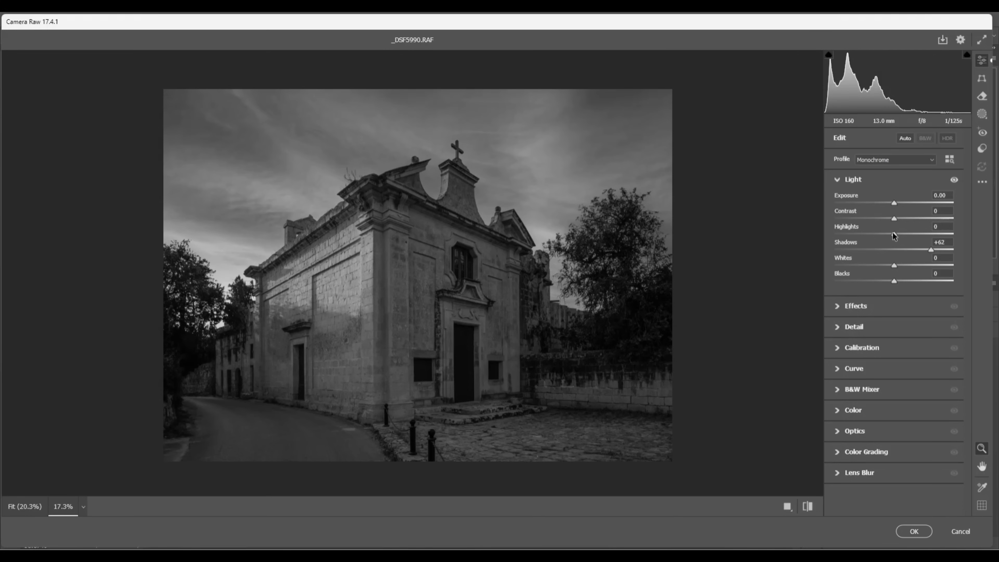
drag(893, 233, 867, 235)
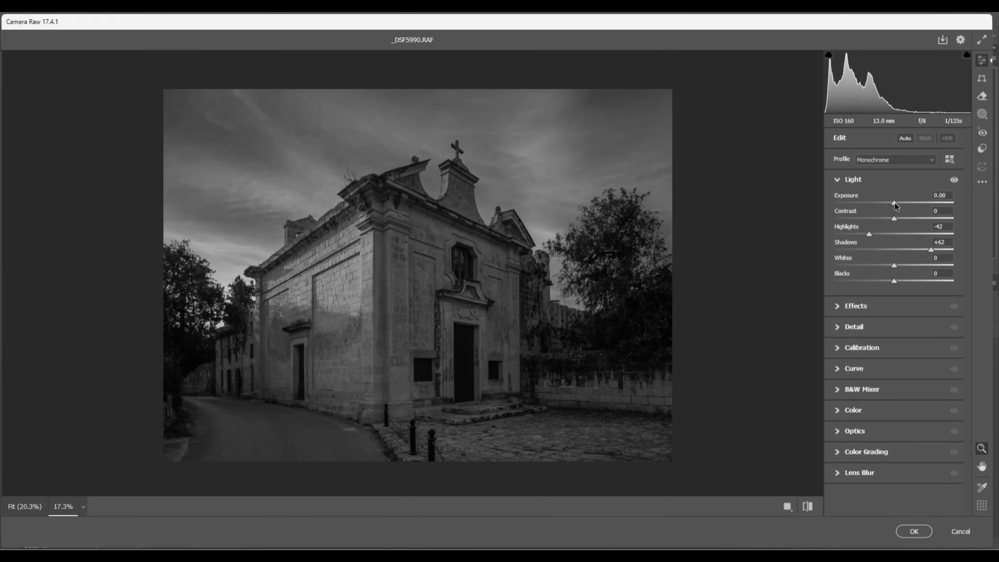
drag(894, 202, 901, 202)
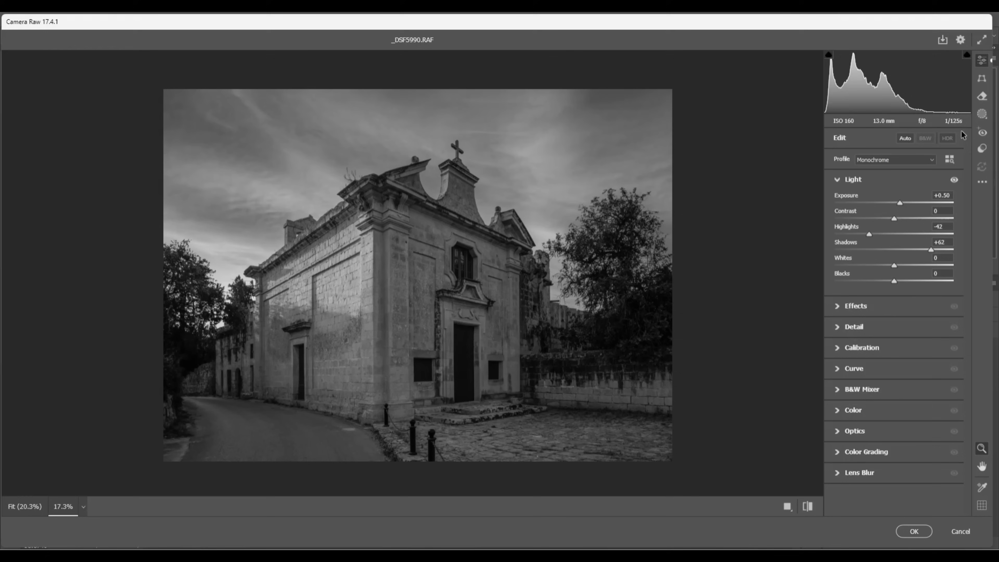
Create a linear gradient mask from the photo's upper edge down to the top of the chapel's upper window
click(982, 114)
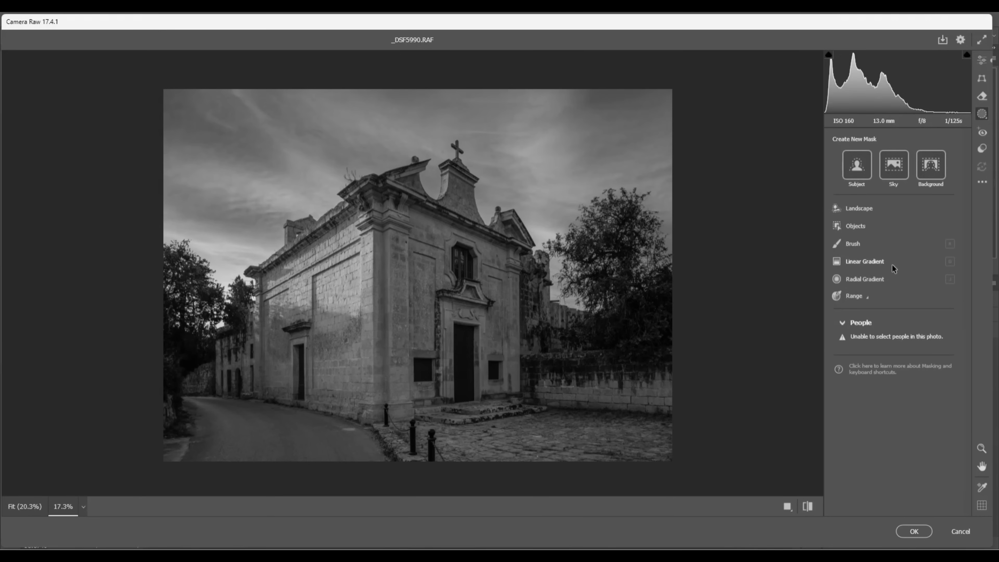
click(858, 262)
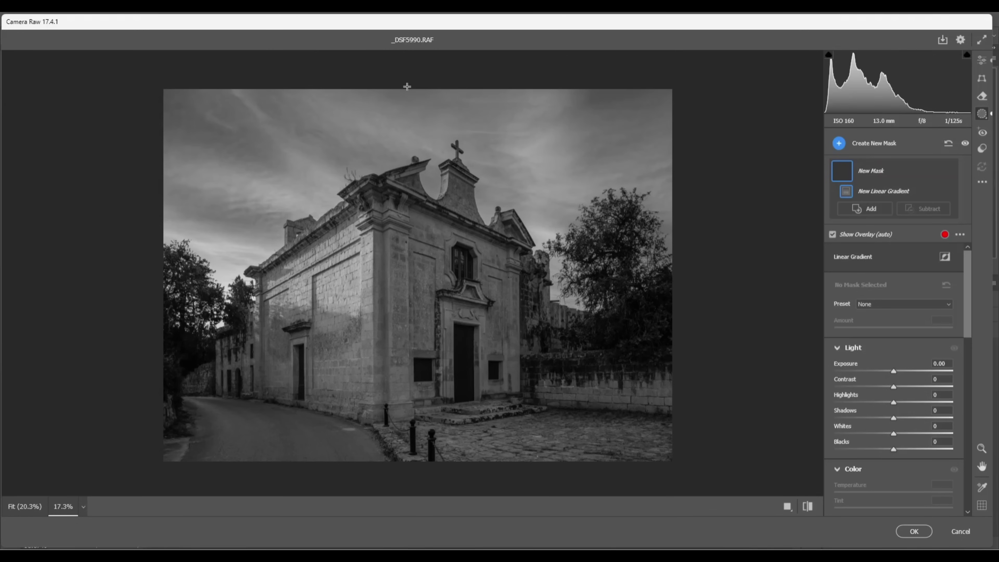
drag(407, 86, 408, 243)
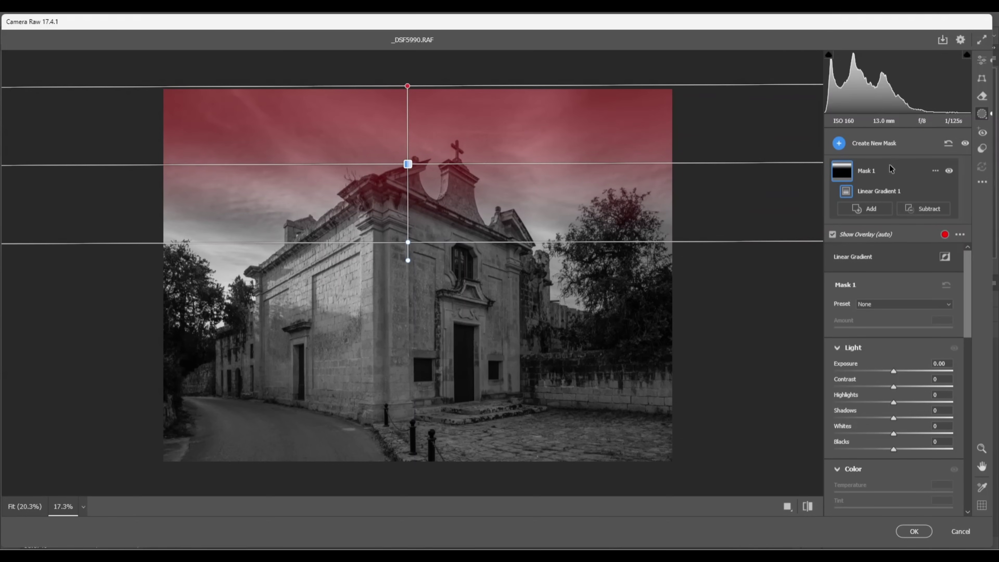
Intersect the gradient mask with a sky selection and set its Exposure to -1.00
mouse_move(936, 174)
click(936, 172)
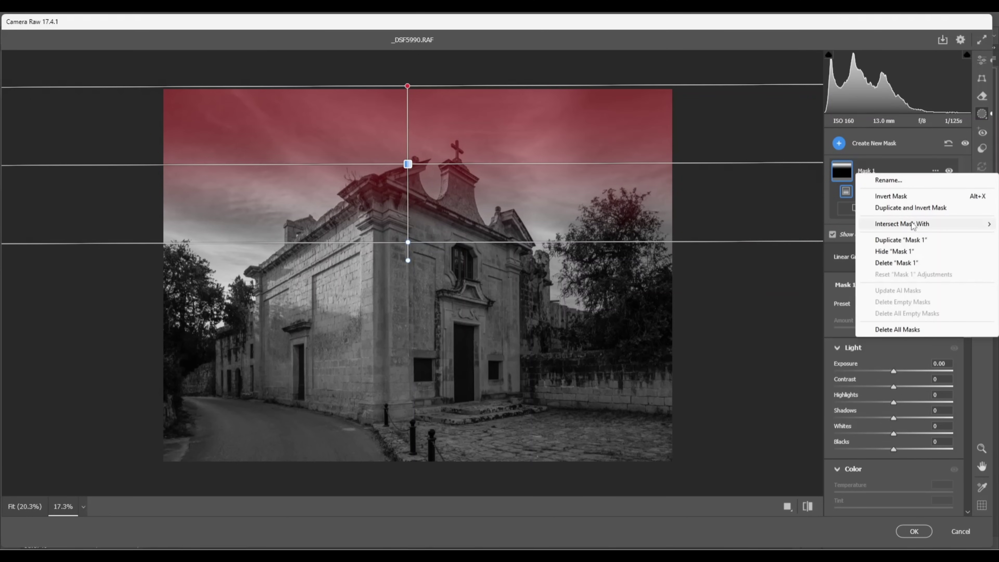
mouse_move(913, 225)
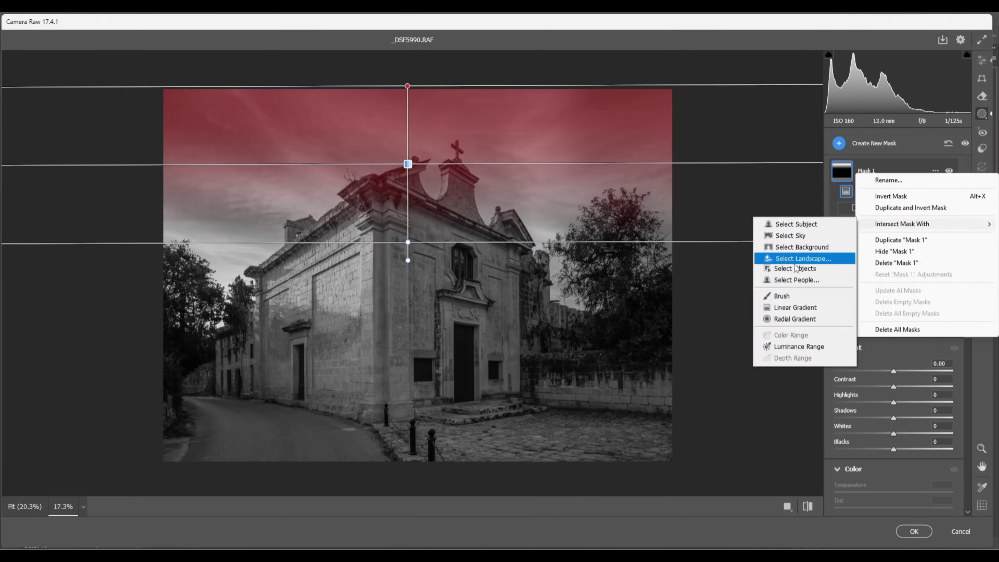
click(791, 236)
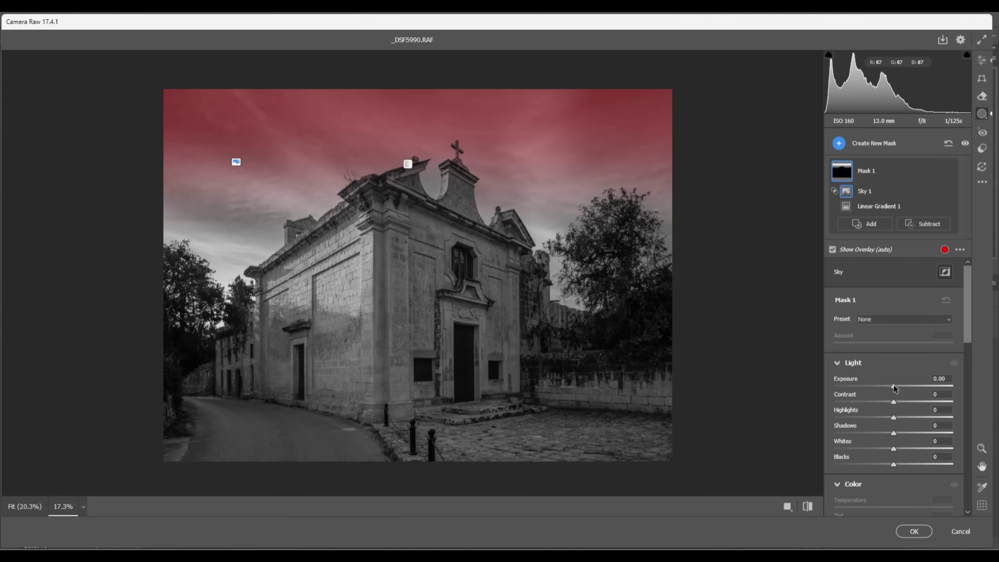
drag(895, 389, 884, 388)
drag(882, 385, 878, 385)
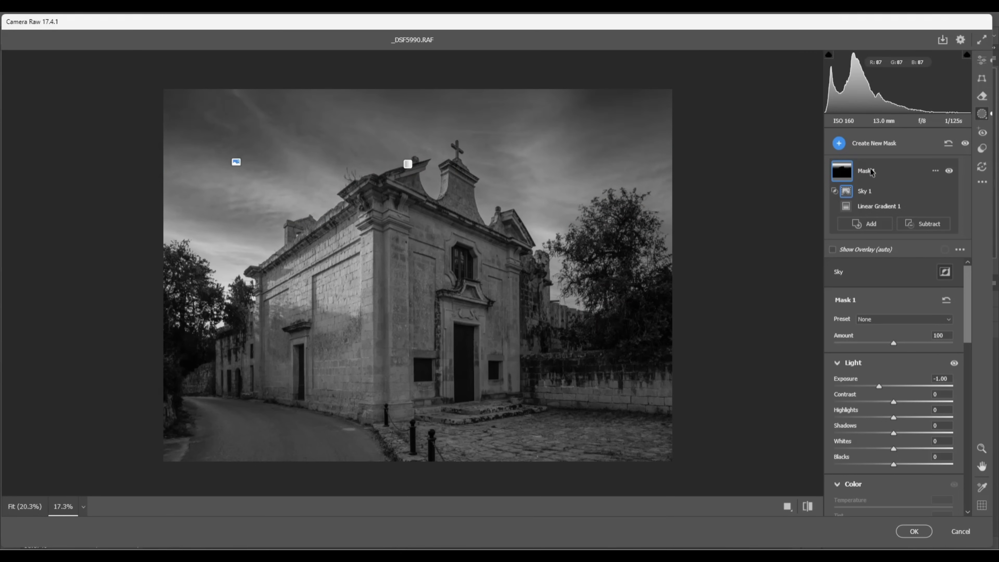
Add a second linear gradient mask from the photo's upper edge to just below the roof cross, with Exposure -0.75
click(839, 143)
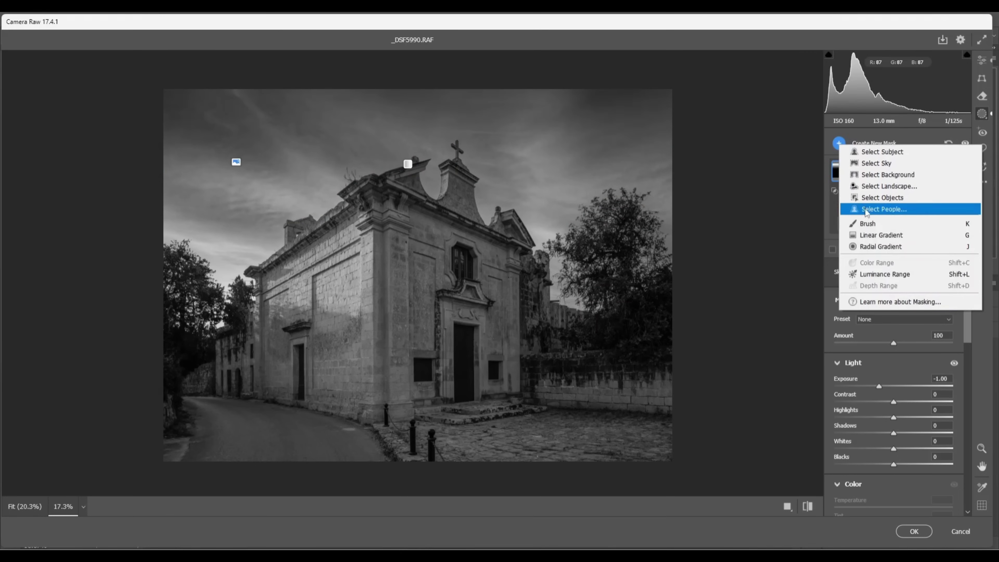
click(867, 238)
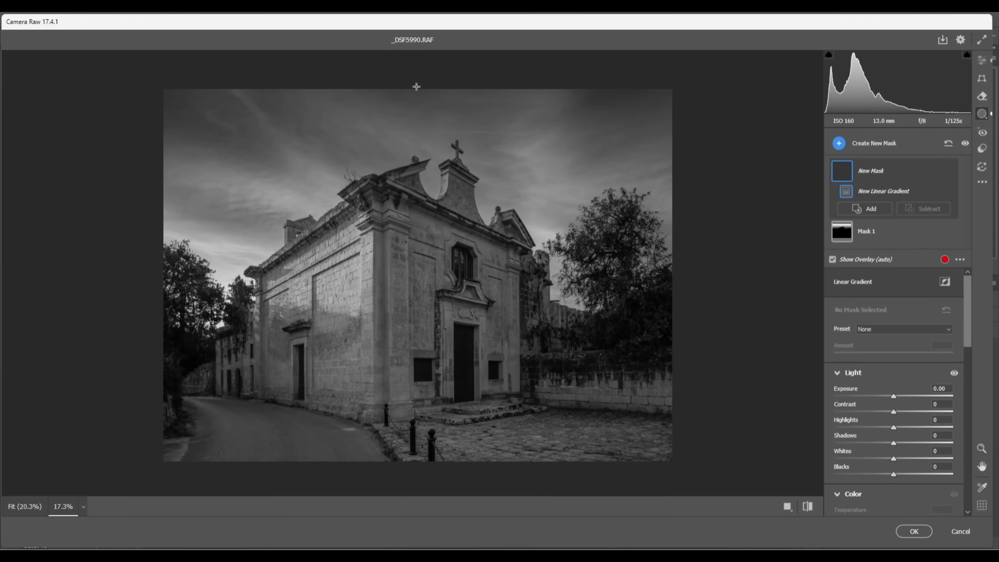
drag(417, 86, 417, 171)
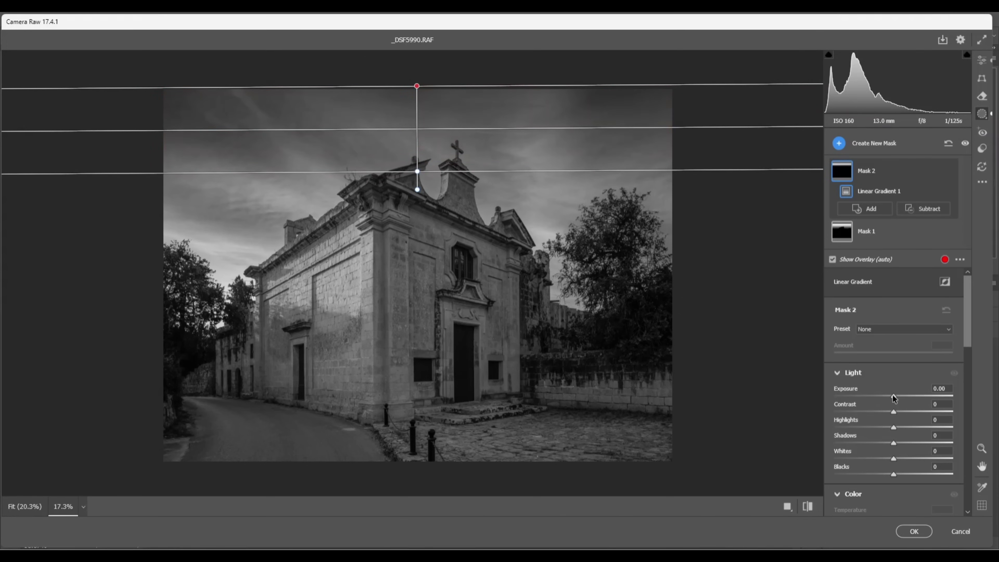
drag(894, 398, 883, 399)
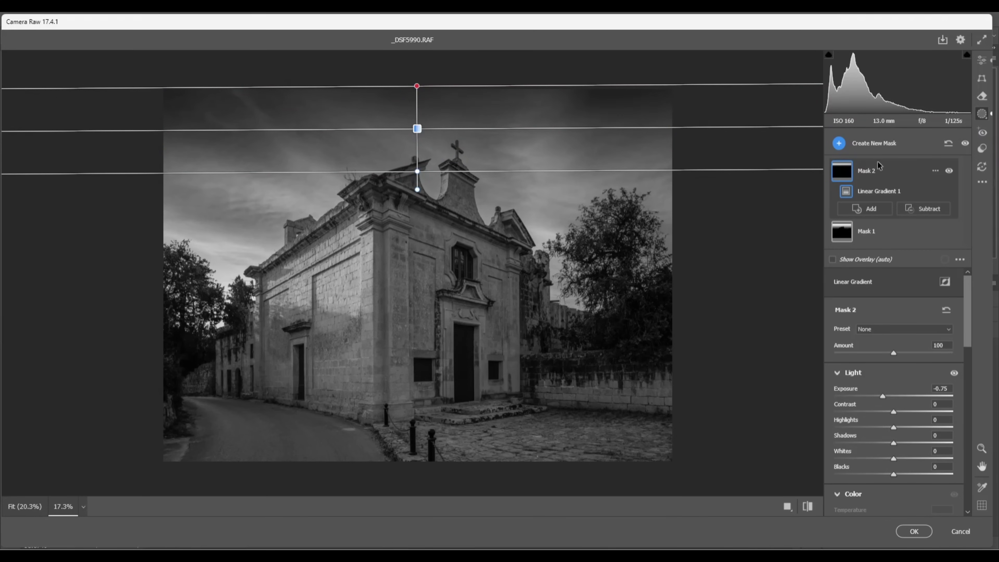
Add a linear gradient mask from the photo's lower edge up to the base of the chapel, with Exposure -0.75
click(839, 143)
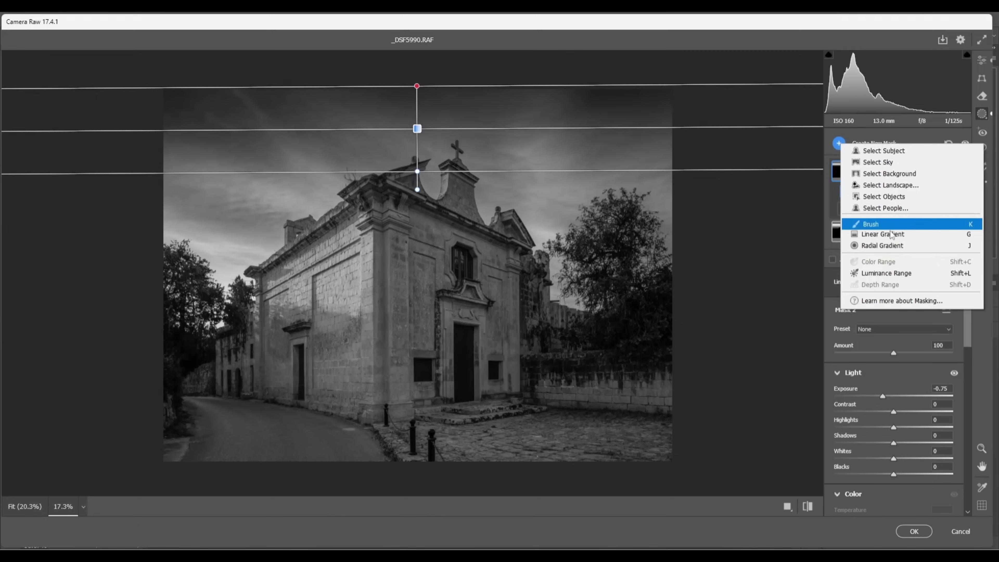
click(875, 235)
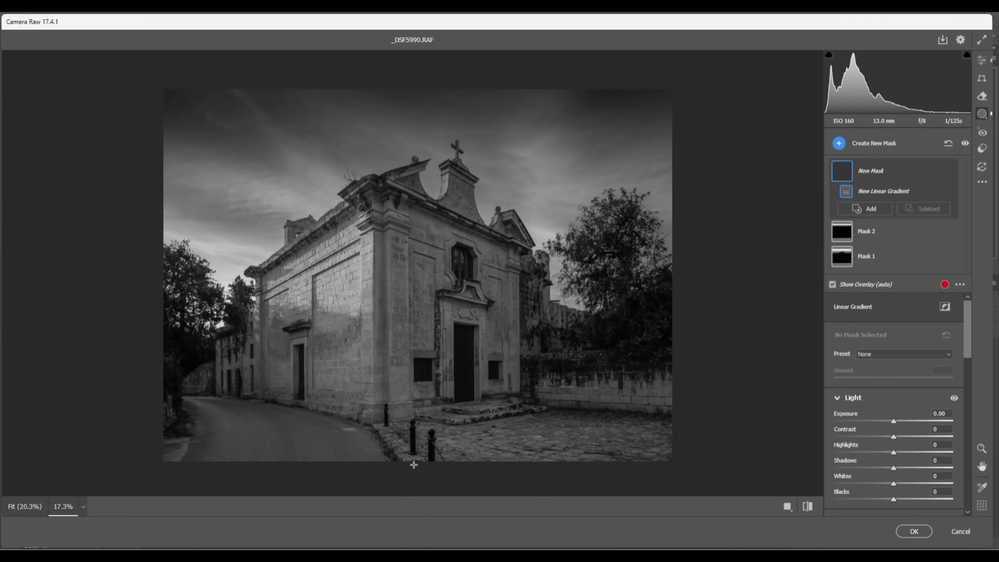
drag(415, 465, 415, 392)
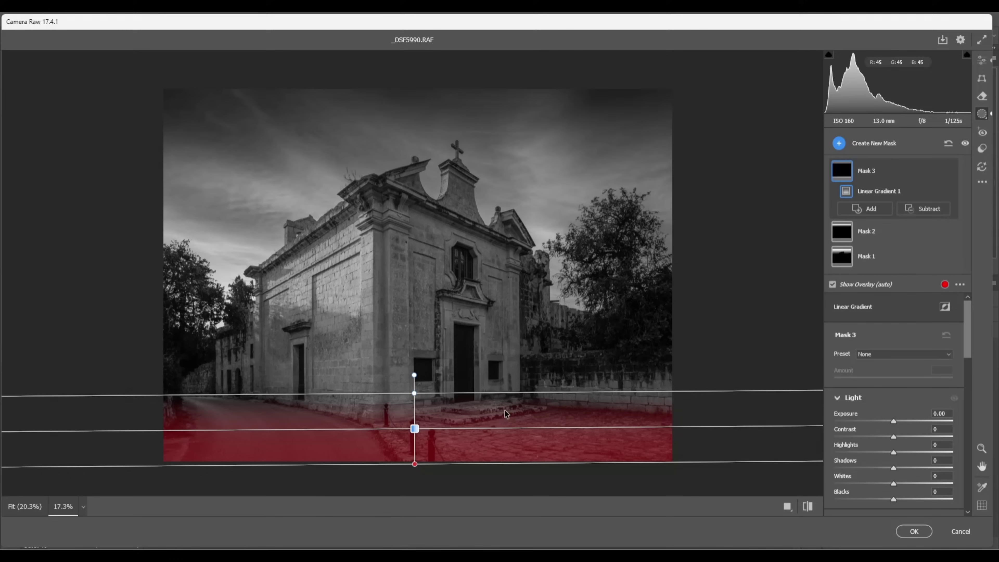
click(894, 421)
drag(893, 420, 882, 420)
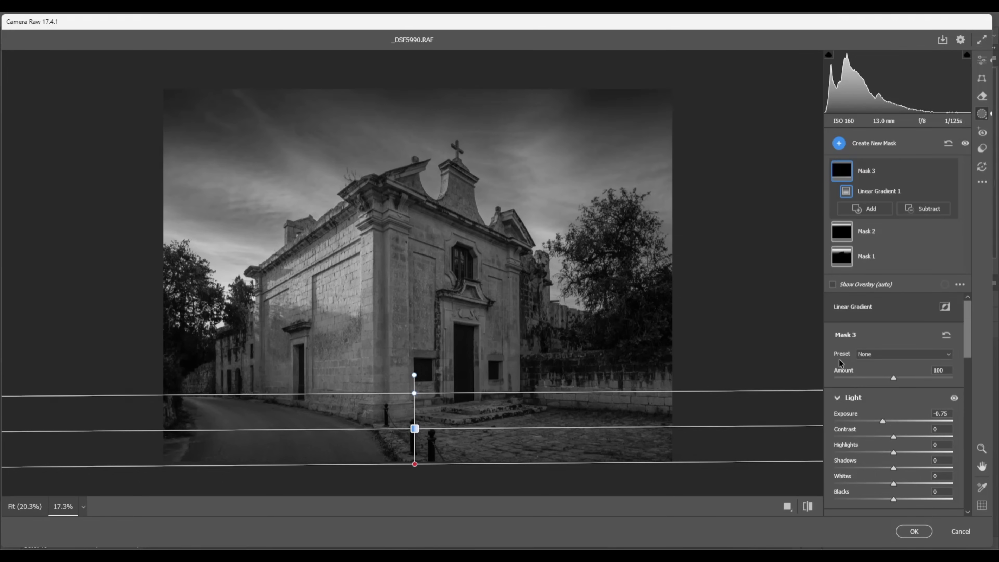
Add a shorter, level linear gradient mask over the lowest strip of road and paving, with Exposure -0.45
click(839, 142)
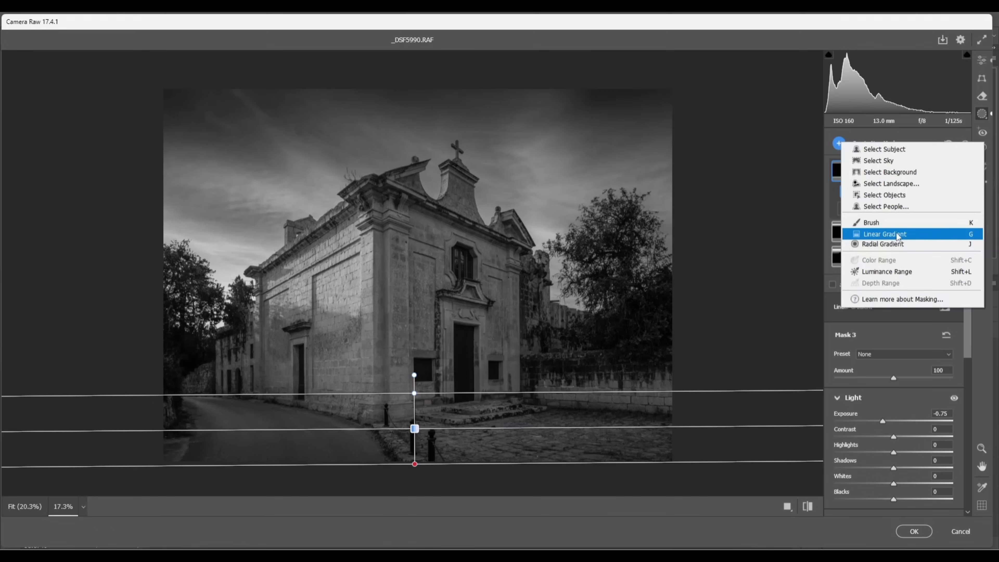
click(885, 235)
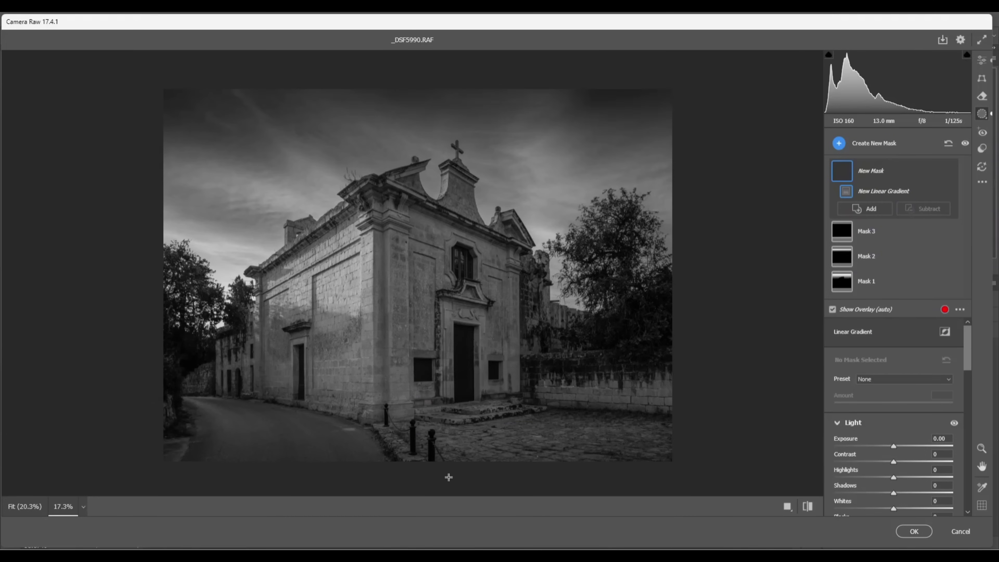
drag(416, 463, 415, 435)
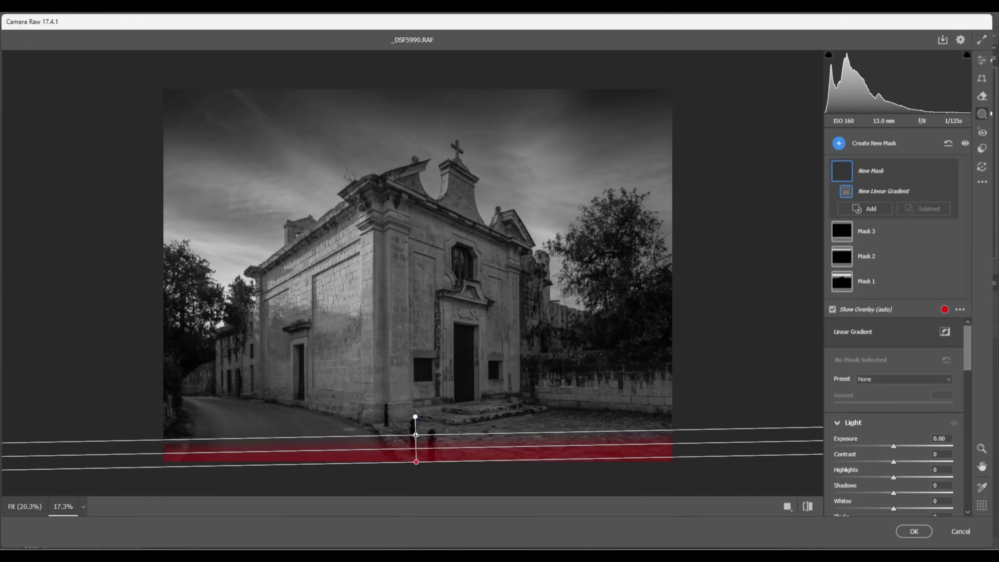
drag(415, 435, 417, 427)
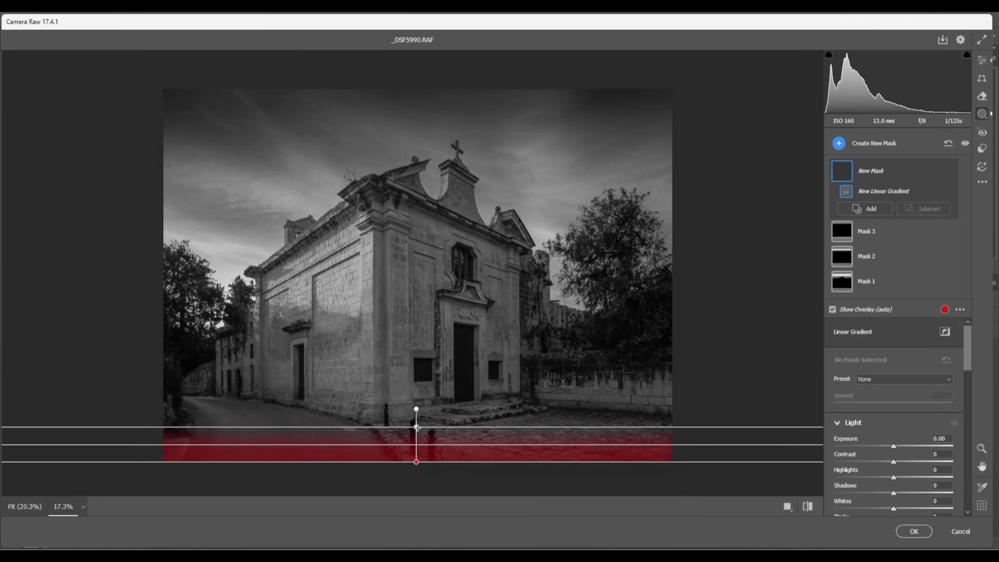
drag(417, 427, 416, 427)
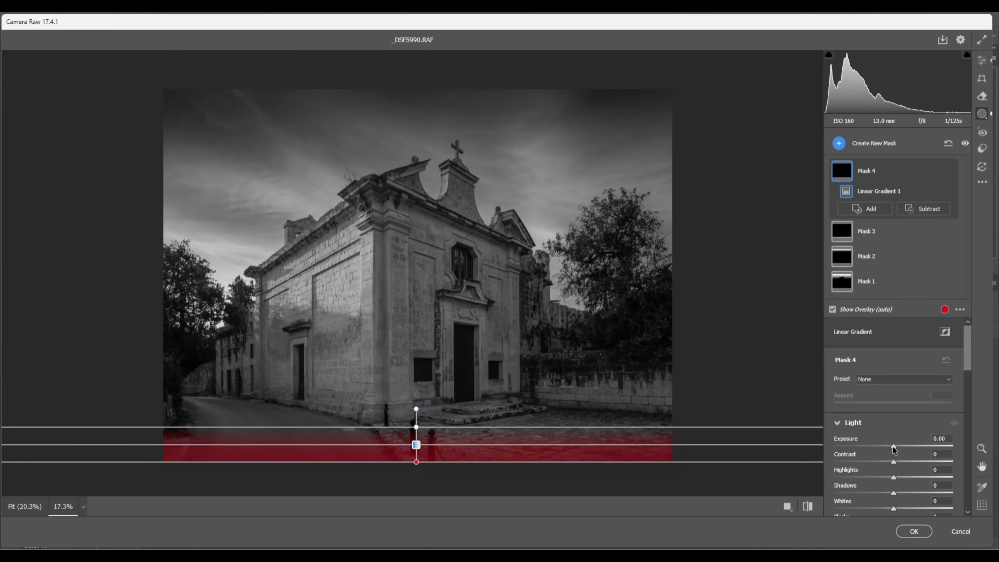
drag(894, 446, 888, 446)
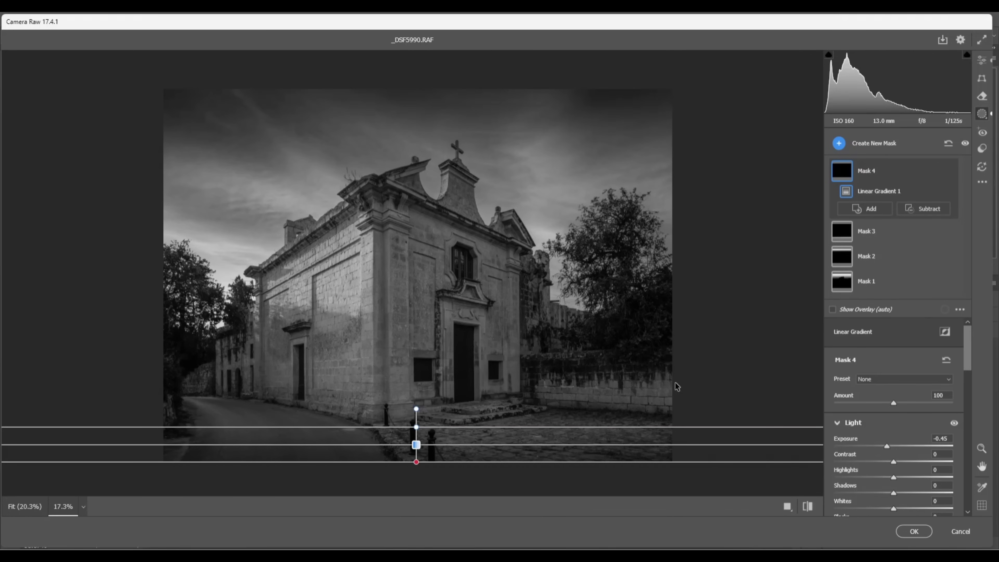
Add a wide, flat radial gradient mask over the paving in front of the low wall, with Exposure +1.20
click(839, 144)
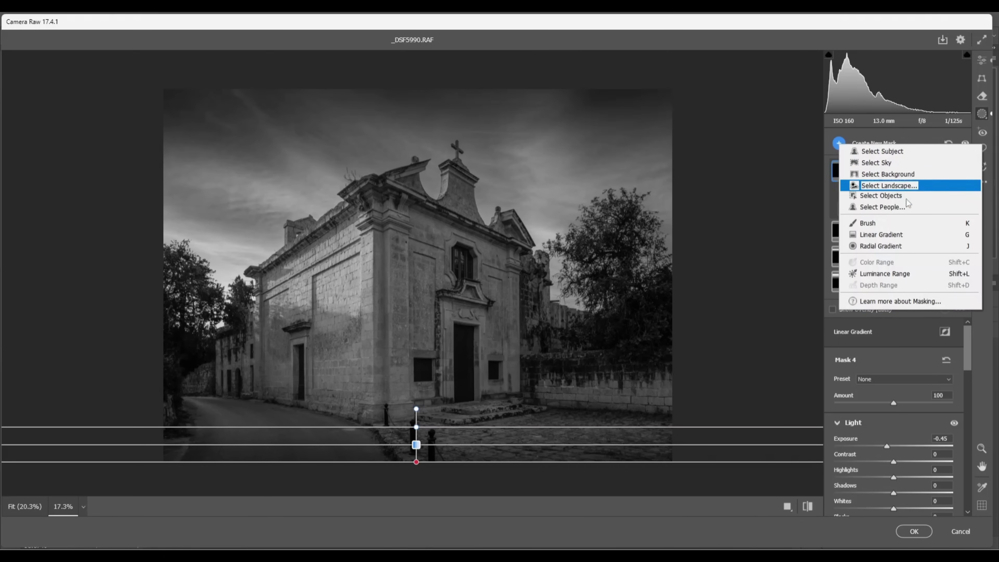
click(882, 248)
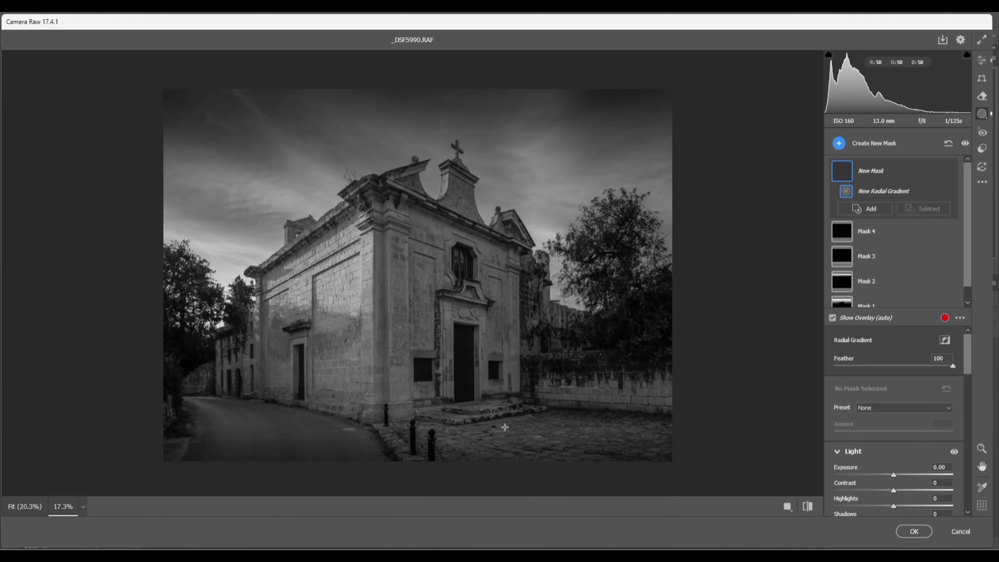
drag(509, 427, 592, 439)
drag(510, 426, 542, 427)
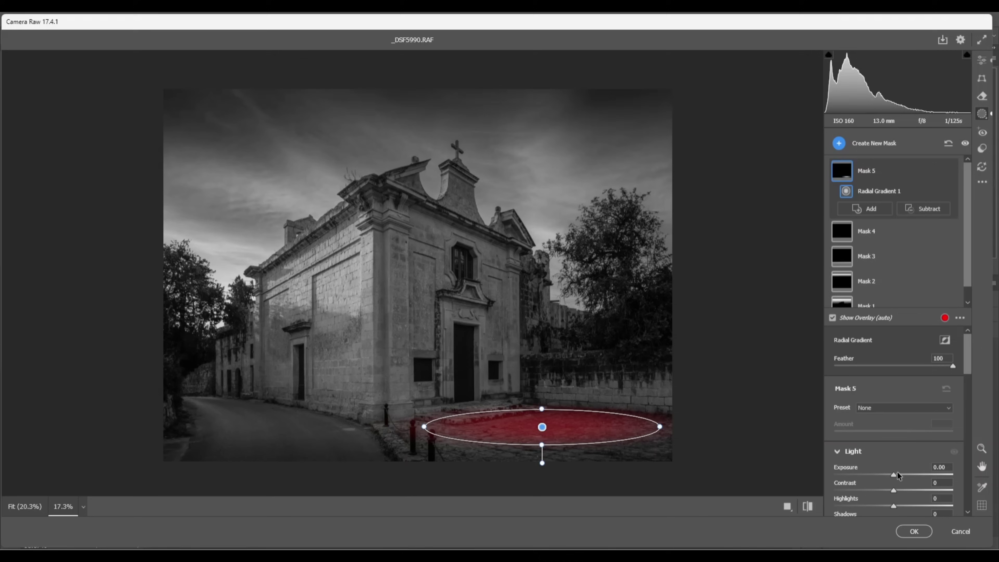
drag(894, 475, 912, 474)
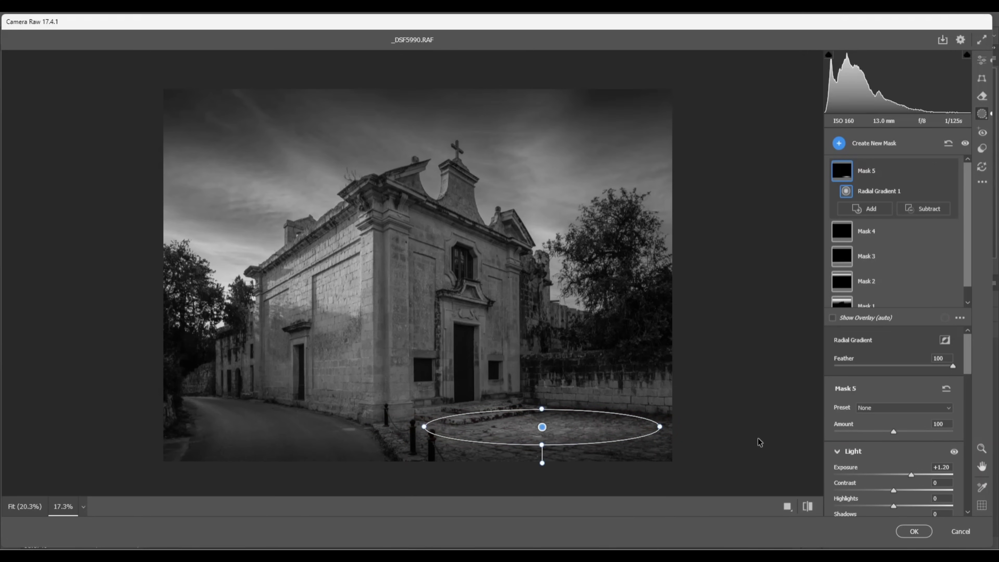
Add a wide, slightly tilted radial gradient mask over the dark foliage above the low wall, with Exposure +0.65 and Shadows +20
click(838, 143)
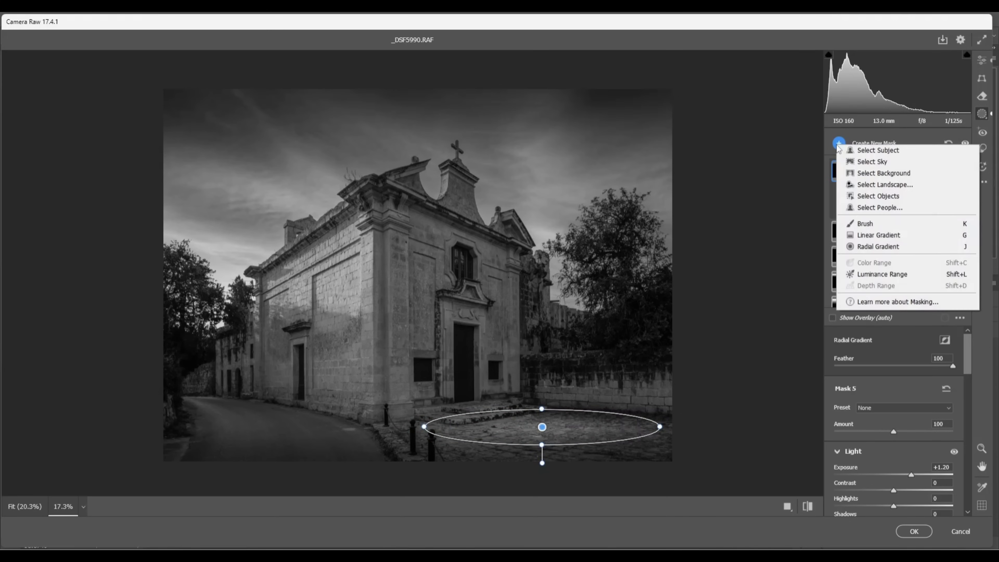
click(873, 249)
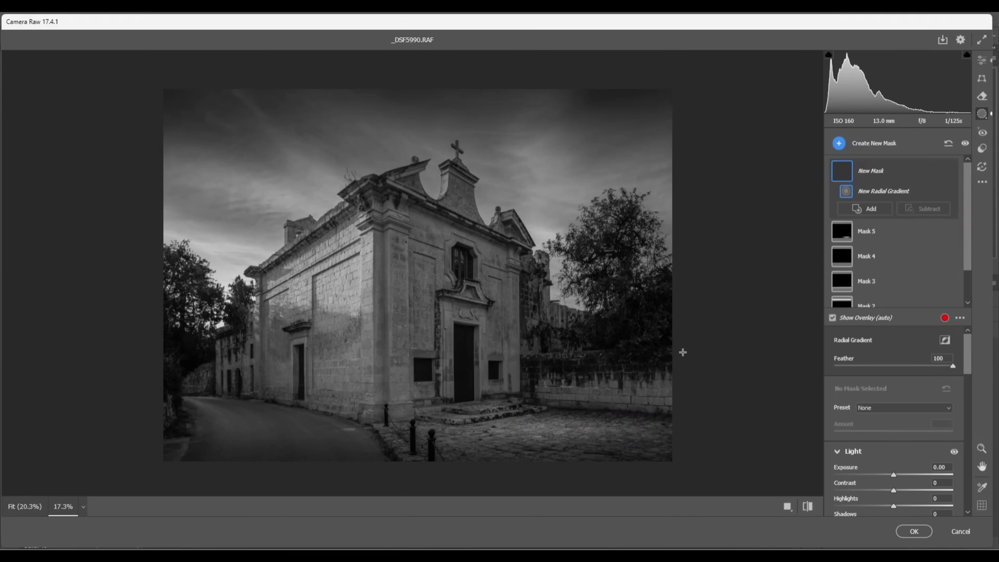
drag(632, 323, 706, 304)
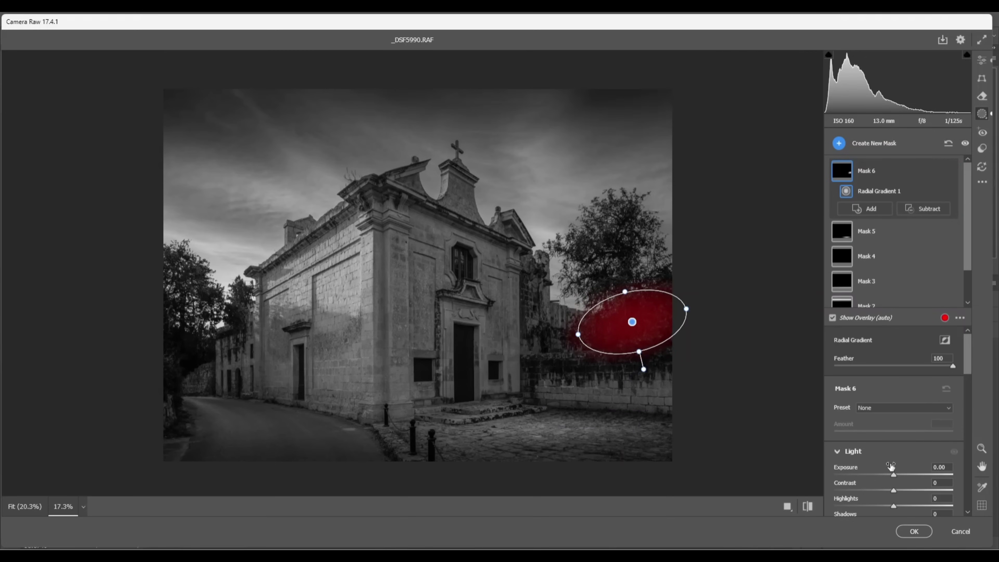
drag(894, 475, 897, 475)
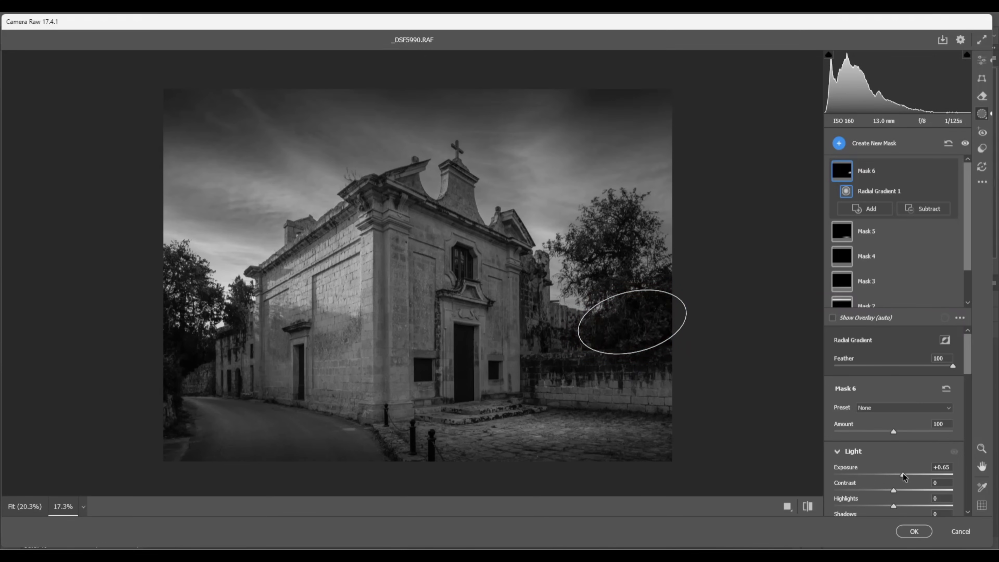
scroll(901, 494, down, 2)
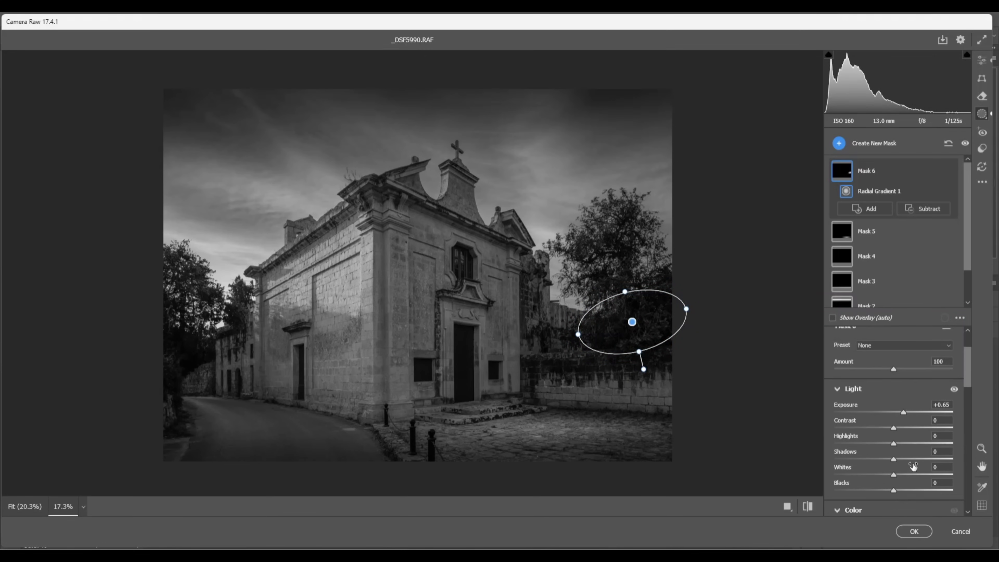
drag(894, 460, 906, 460)
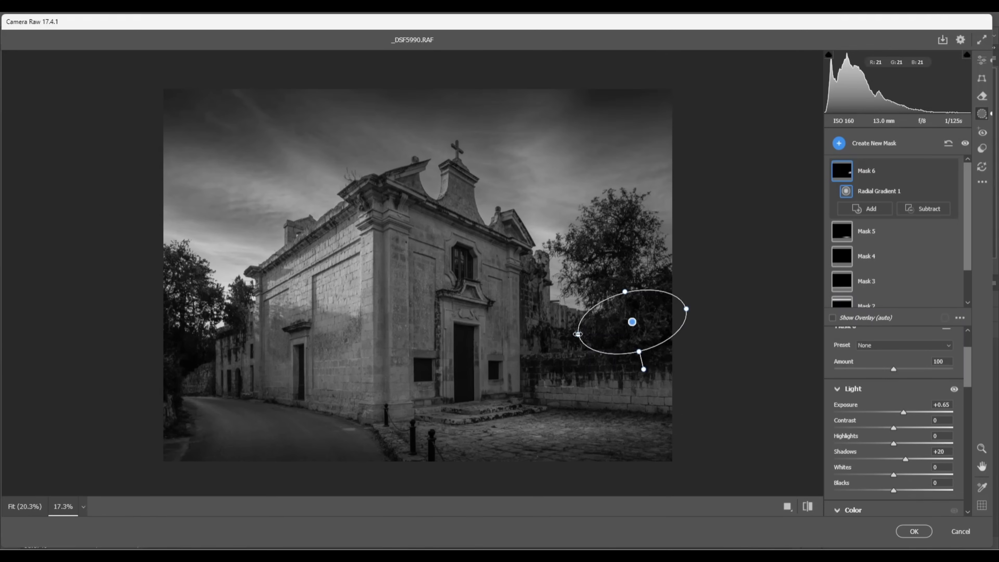
drag(578, 334, 559, 339)
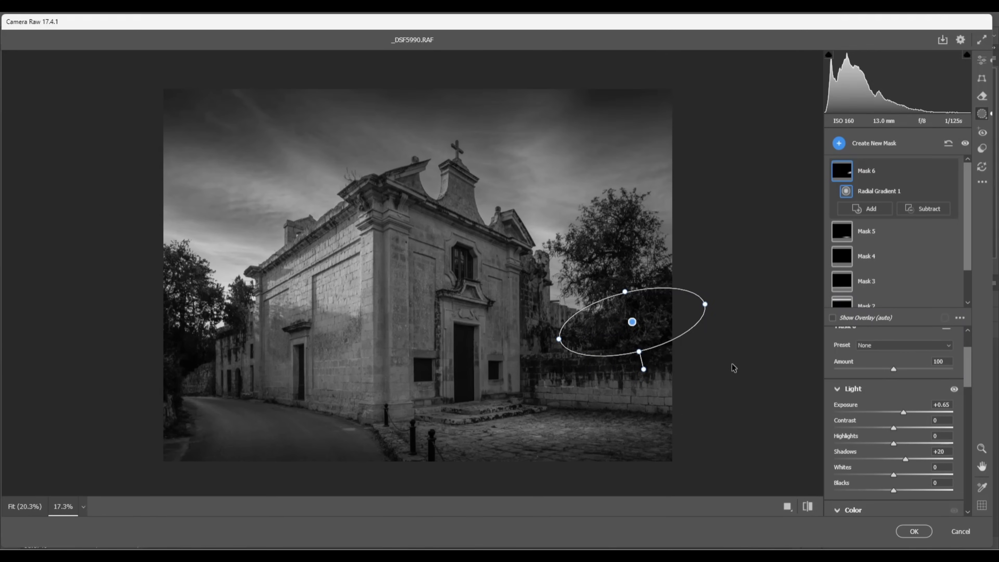
Add a narrow upright radial gradient mask over the dark trees at the photo's left edge, with Exposure +0.80 and Shadows +36
click(839, 143)
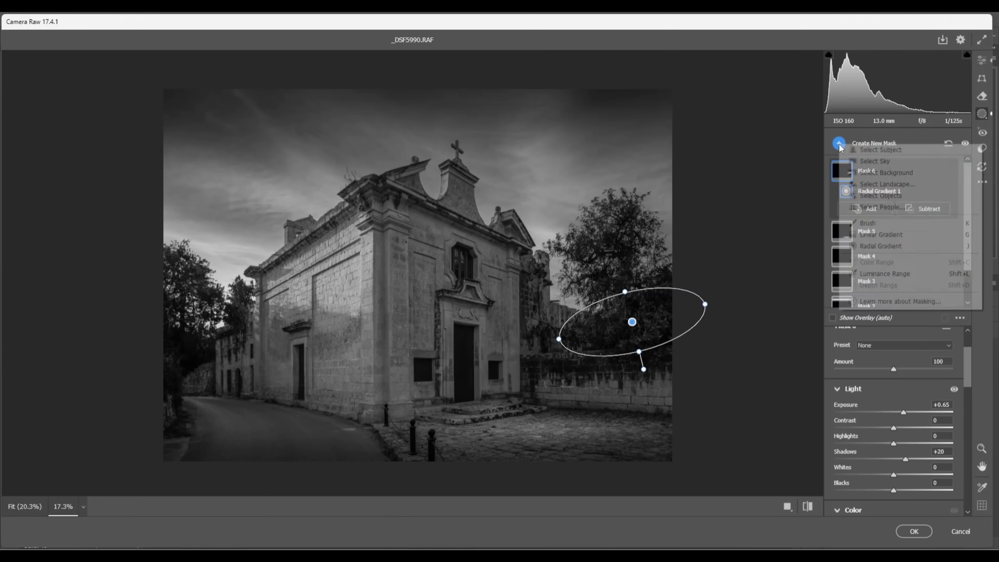
click(870, 250)
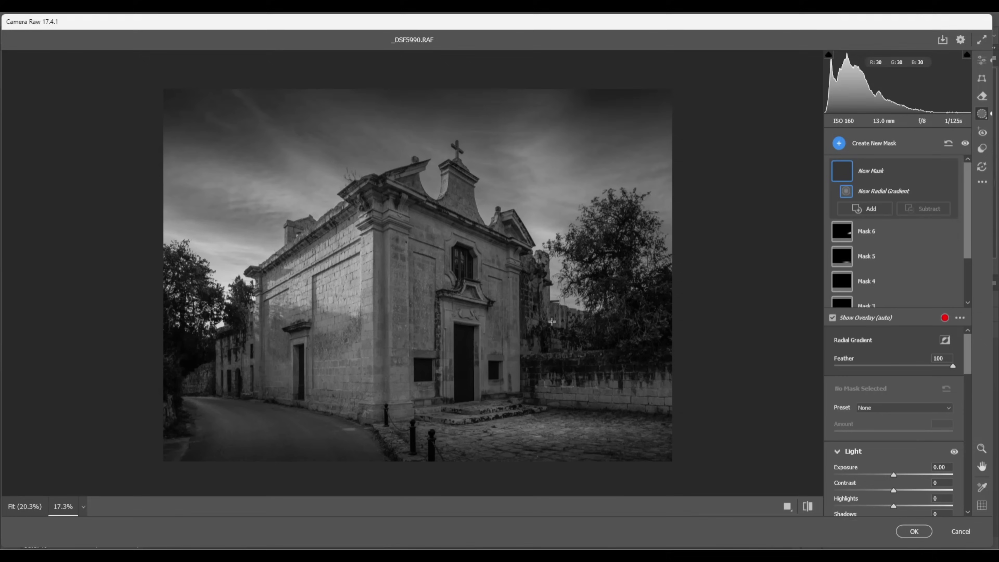
drag(179, 354, 194, 391)
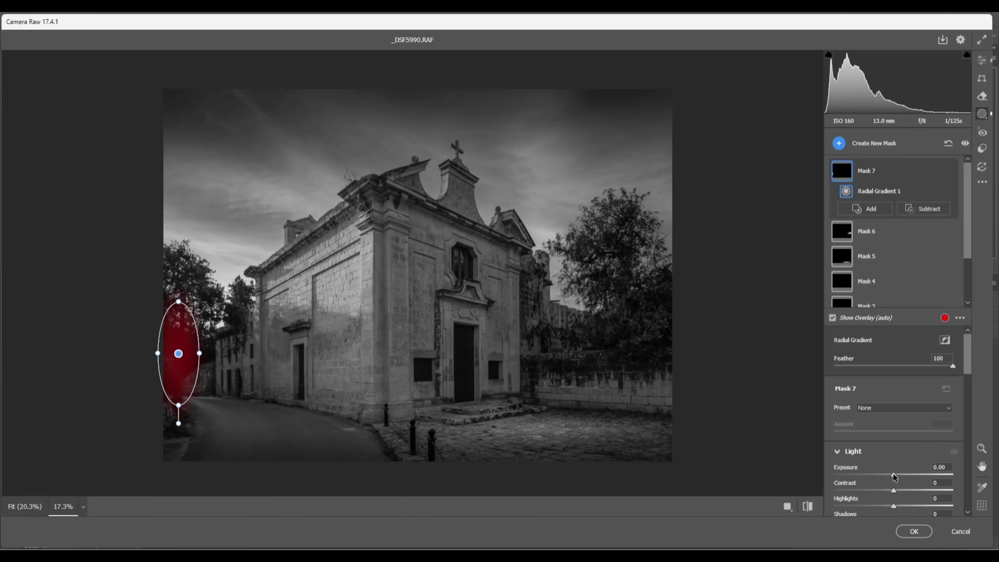
drag(894, 477, 905, 473)
scroll(907, 491, down, 2)
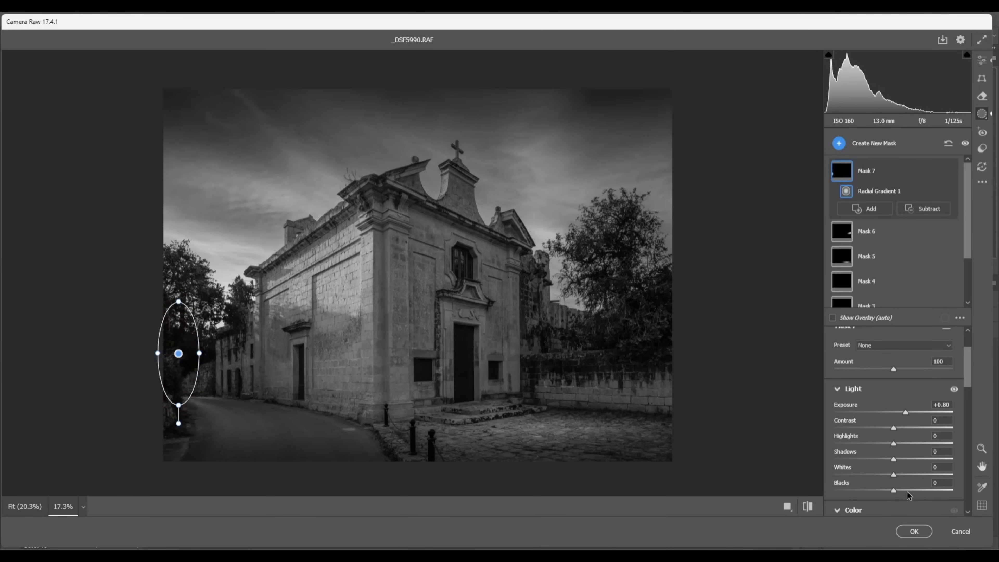
drag(895, 462, 915, 465)
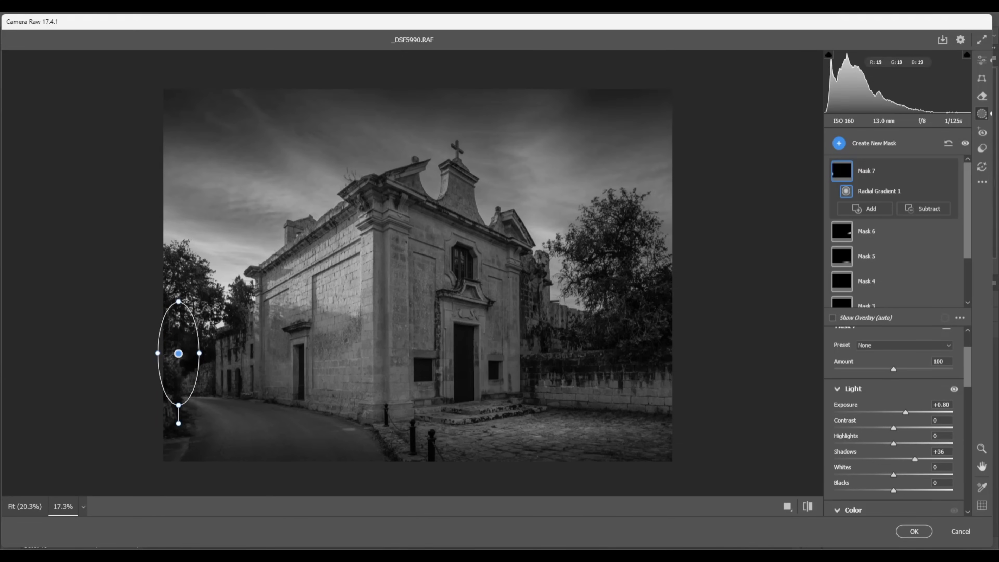
Enlarge the left-edge tree mask, shift it slightly towards the chapel, and reduce its Exposure to +0.20 and Shadows to +26
drag(179, 303, 181, 269)
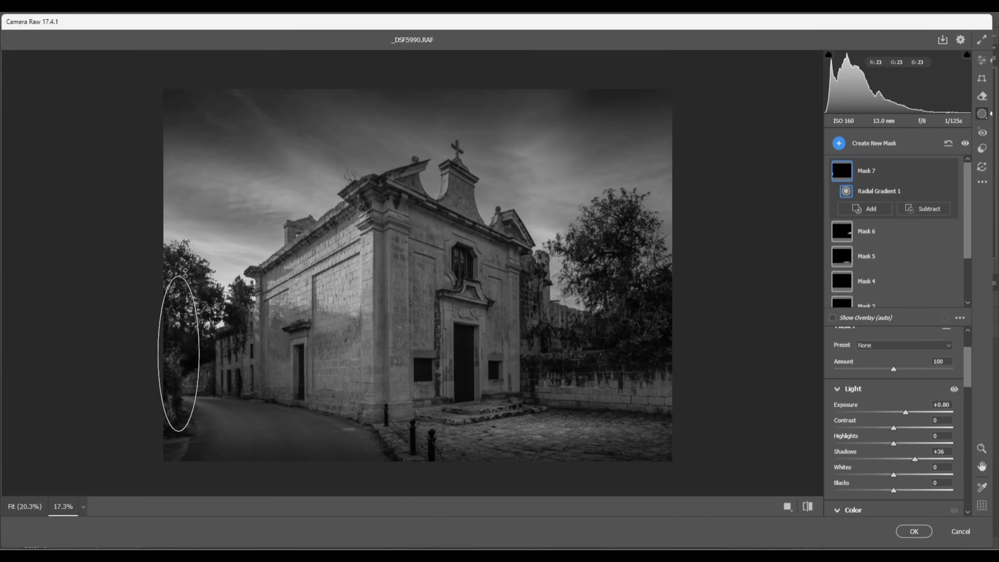
drag(198, 353, 209, 353)
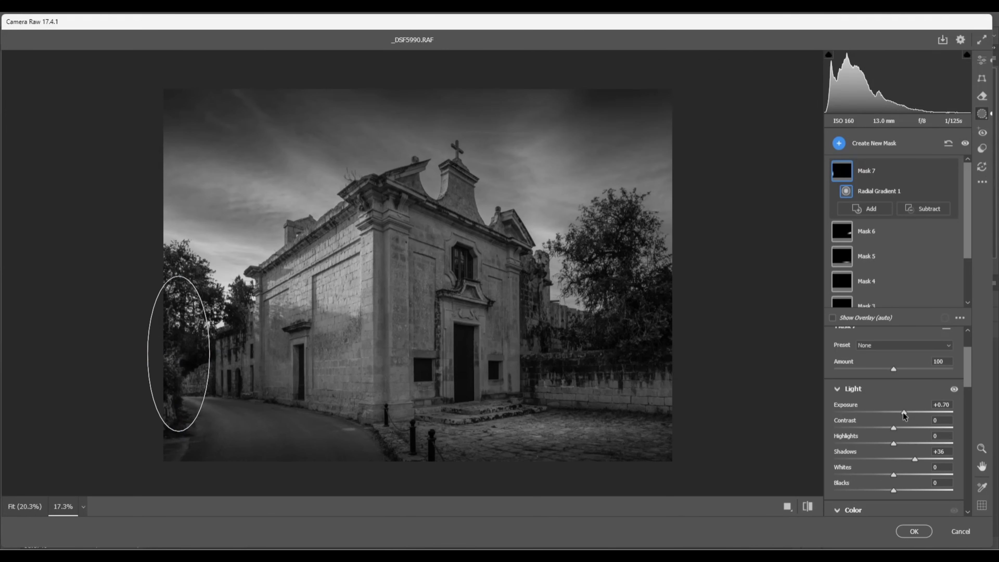
drag(900, 414, 897, 414)
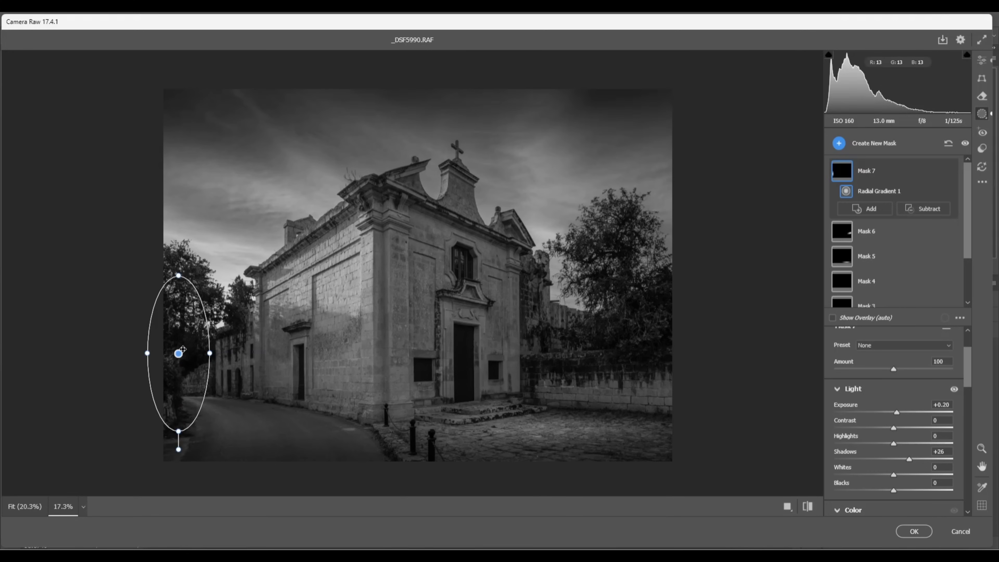
drag(179, 353, 185, 351)
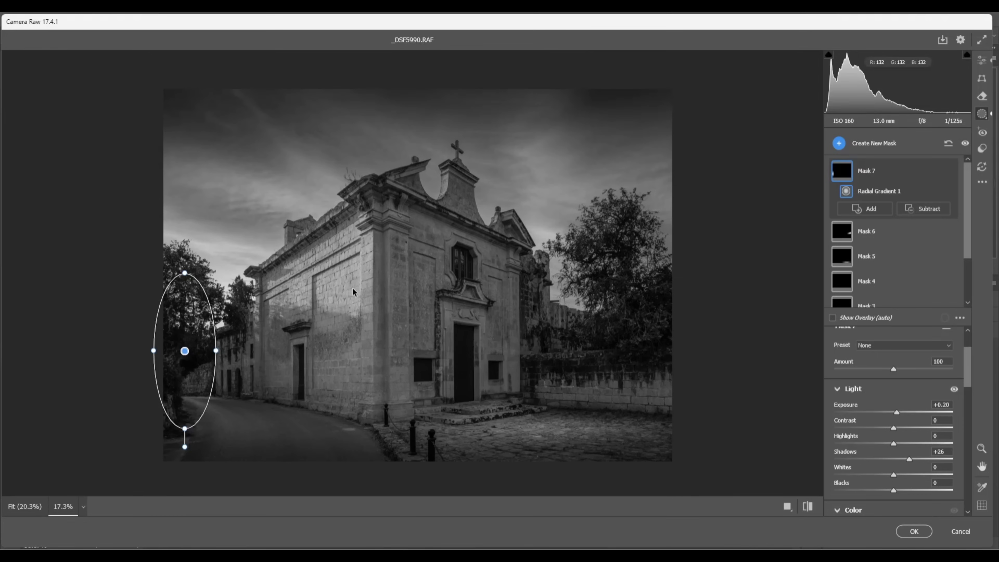
Add a radial gradient mask over the road, tilted to follow its direction, with Exposure +0.50
click(838, 144)
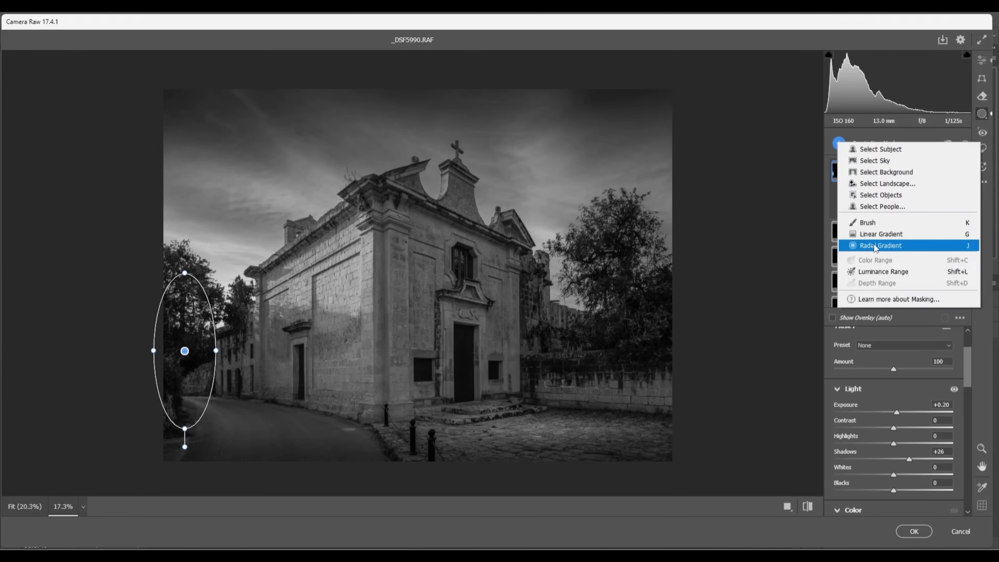
click(874, 245)
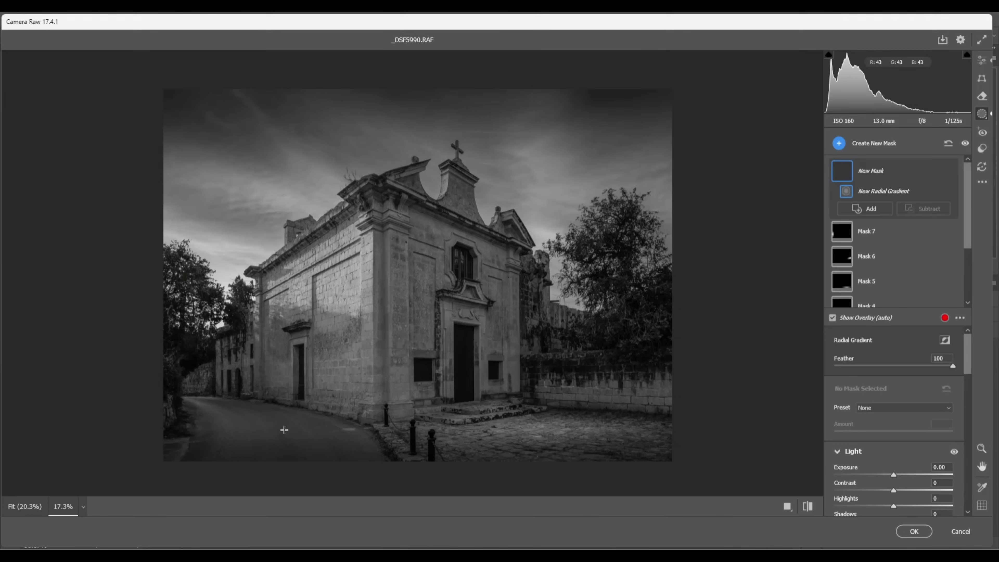
drag(255, 424, 323, 445)
drag(258, 426, 248, 423)
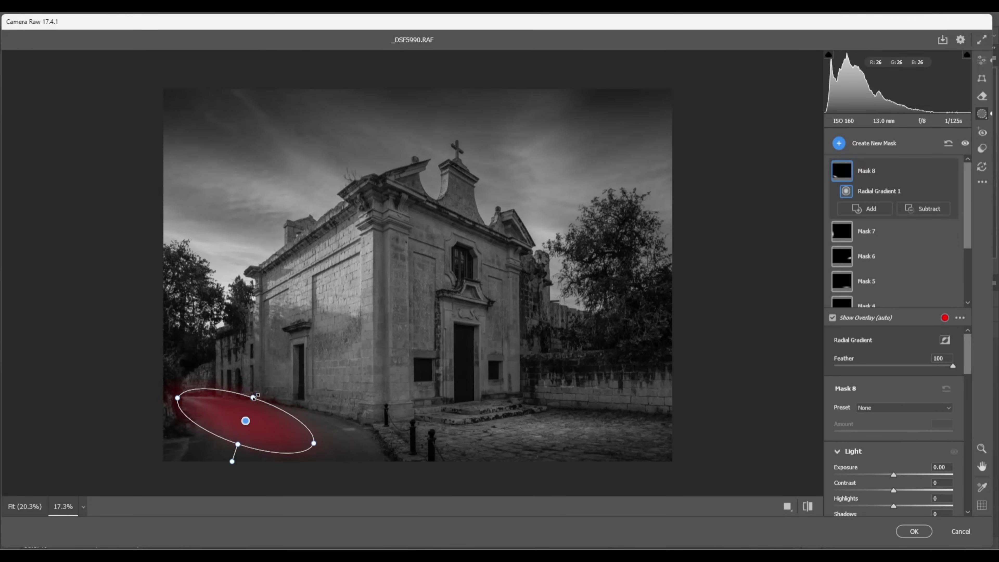
drag(321, 440, 322, 435)
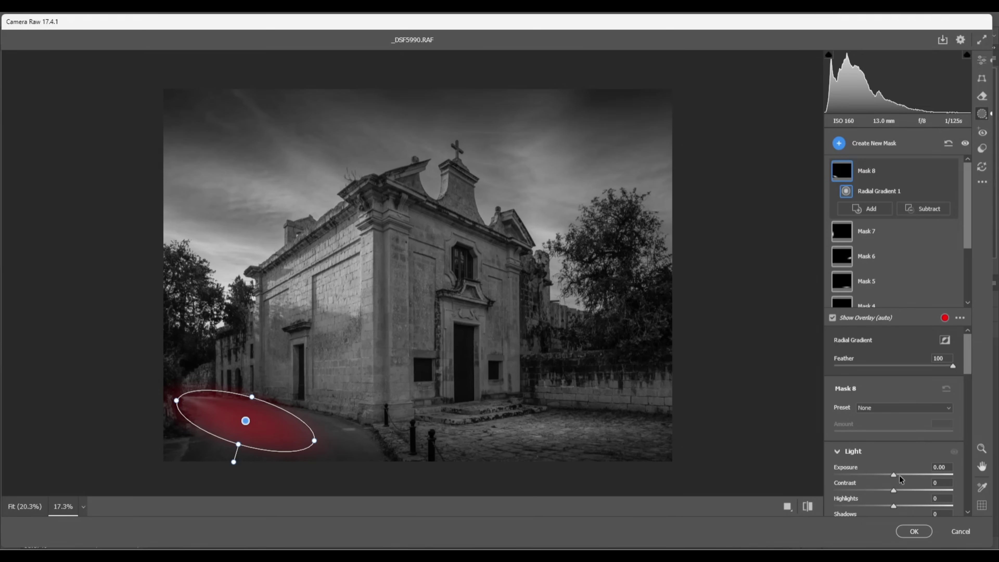
drag(892, 474, 901, 475)
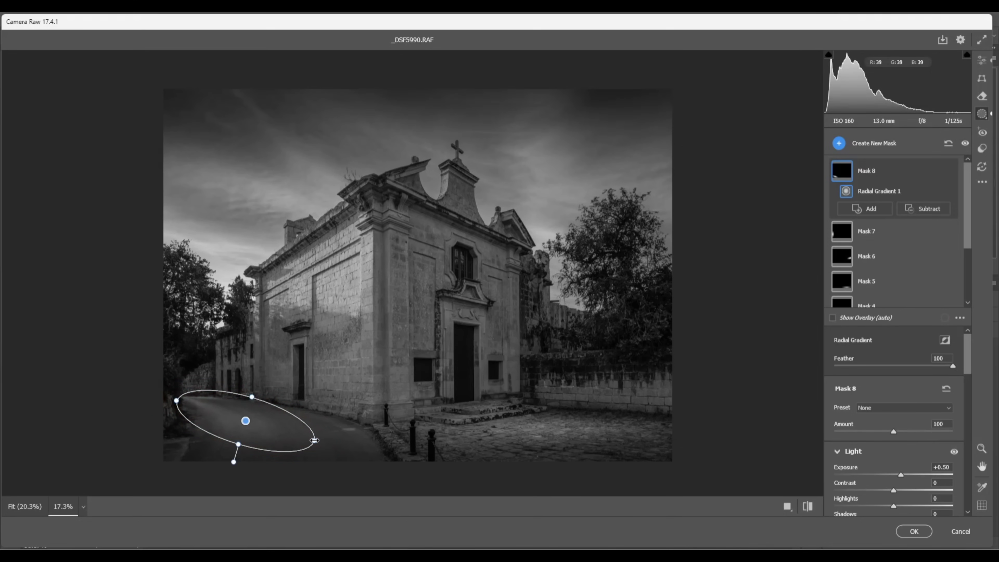
Lengthen the road's radial mask along the road in both directions and set its Shadows to +21
drag(314, 440, 338, 448)
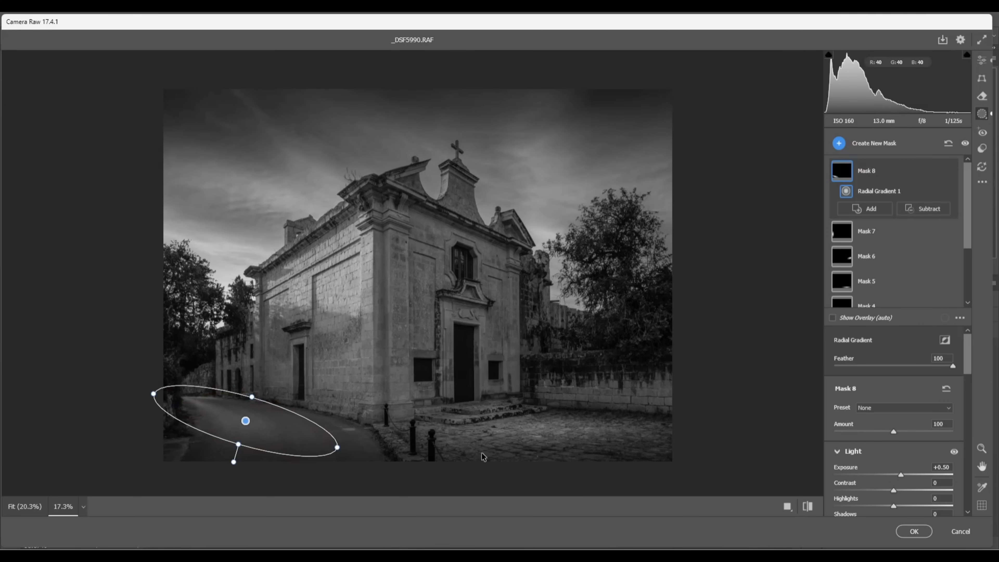
scroll(924, 489, down, 3)
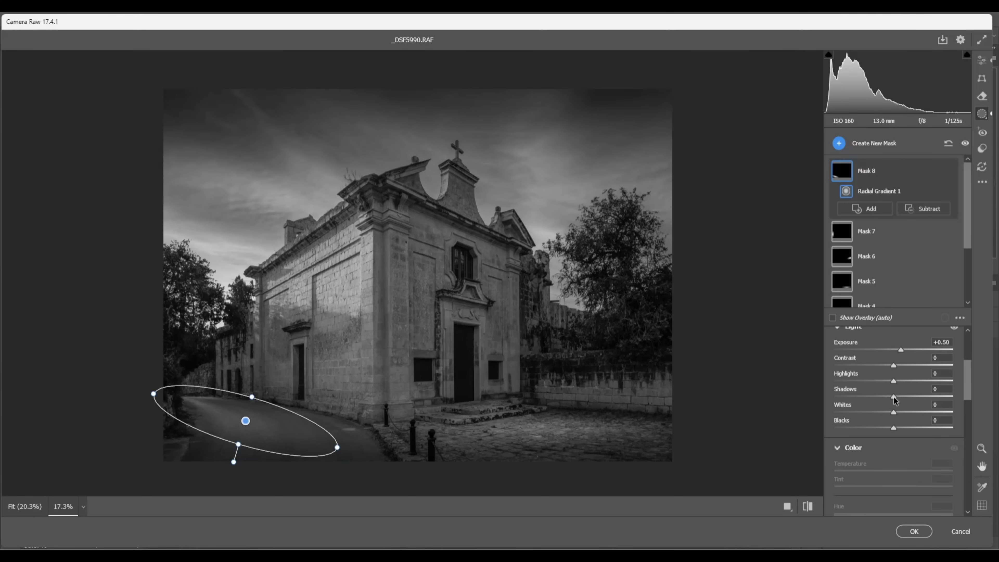
drag(894, 396, 906, 397)
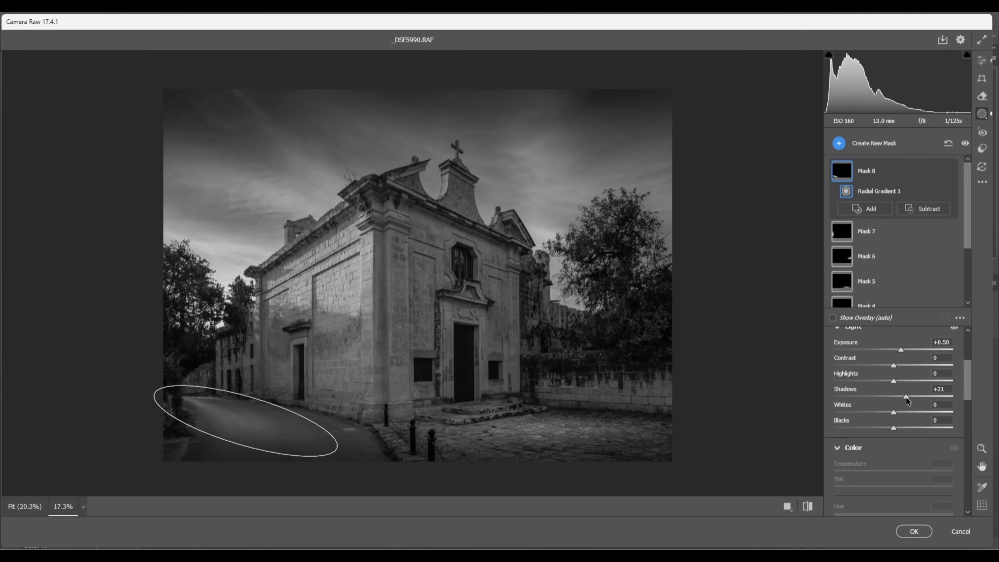
drag(337, 445, 351, 450)
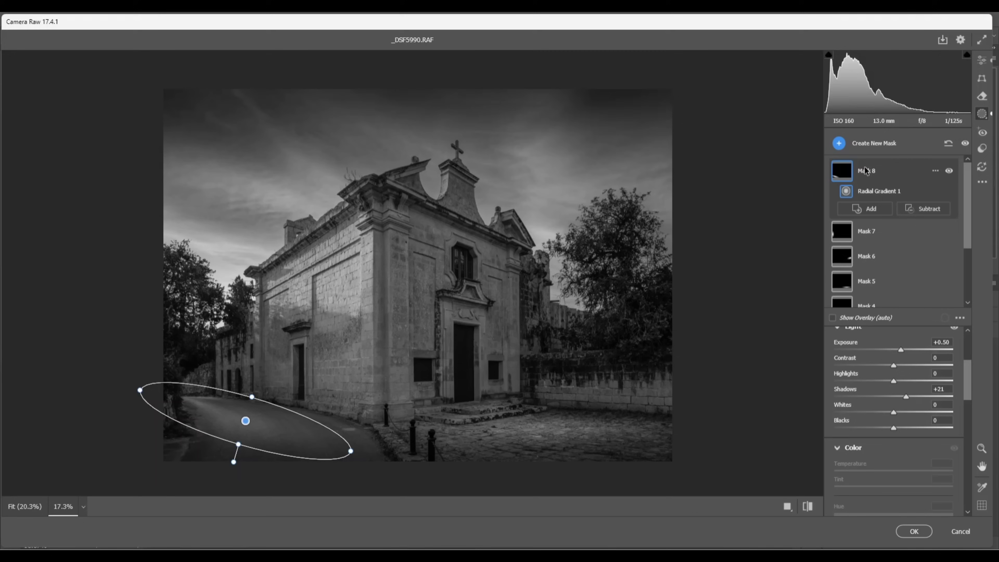
Add a narrow upright radial gradient mask covering the chapel's front door, with Shadows +28 and Exposure +1.25
click(839, 145)
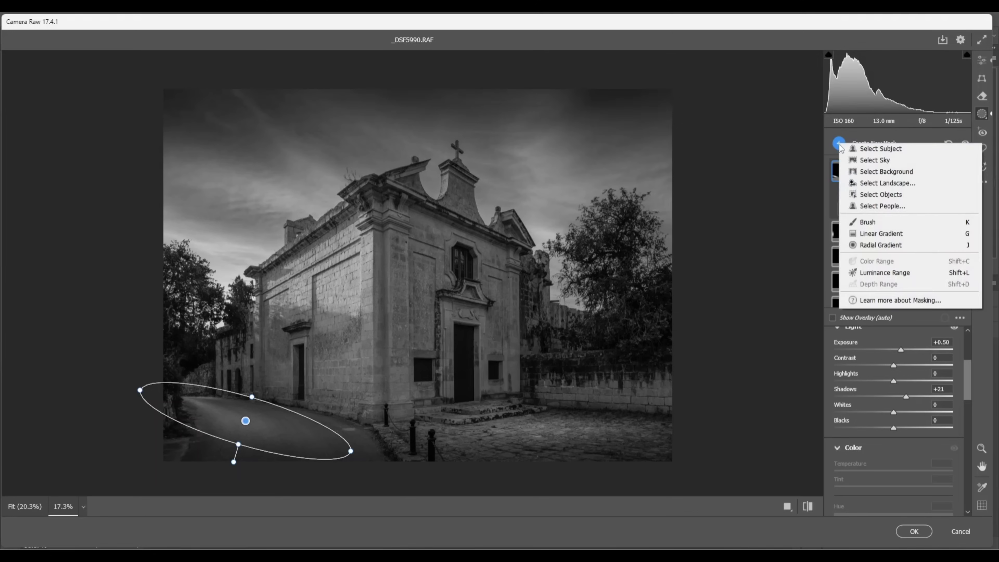
click(876, 248)
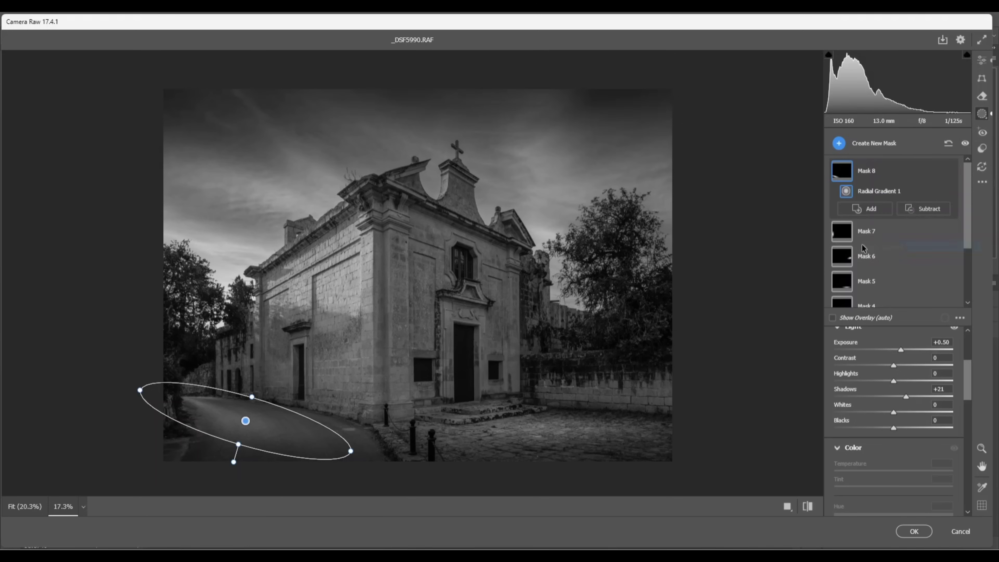
drag(466, 374, 487, 364)
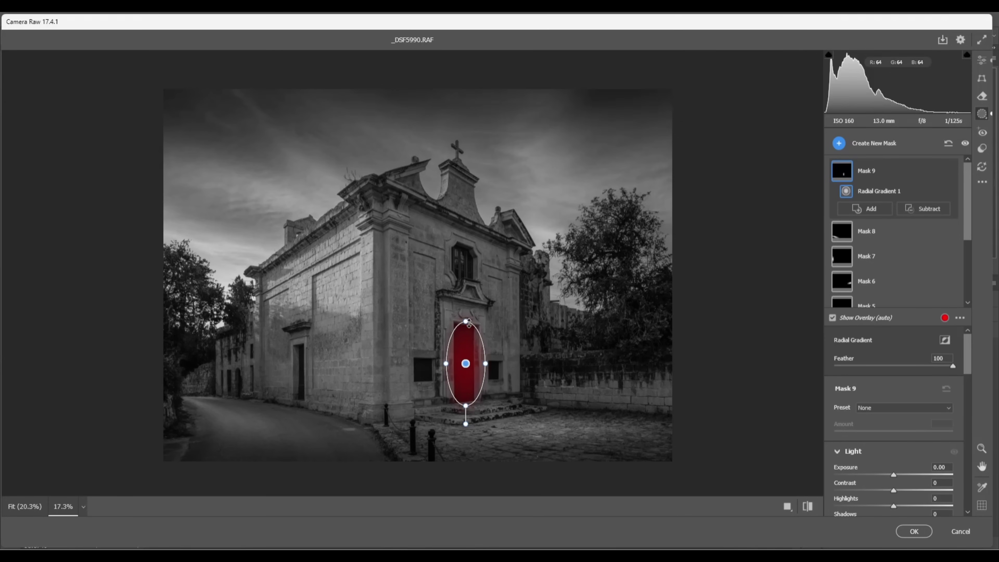
drag(465, 318, 465, 314)
scroll(866, 421, down, 3)
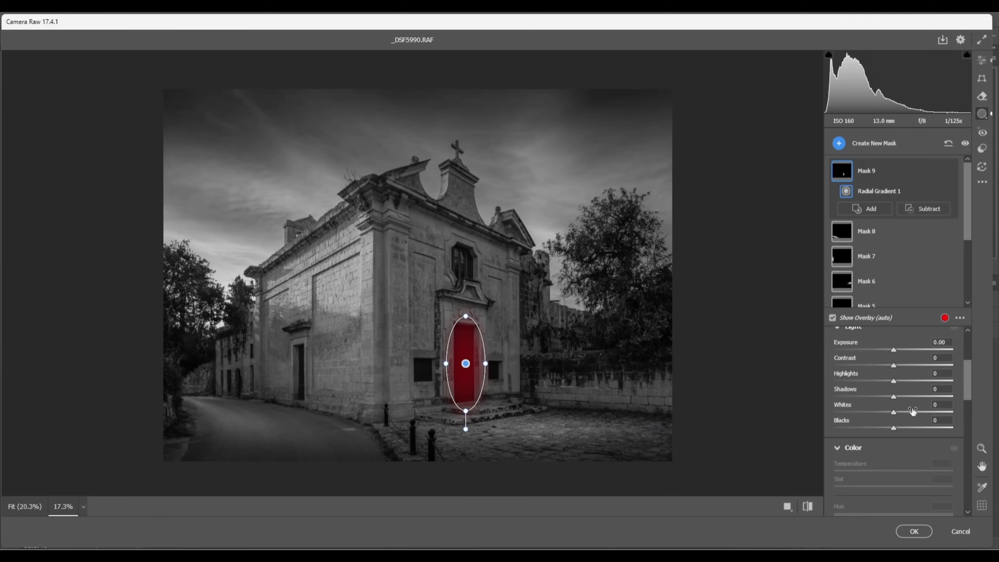
drag(894, 396, 911, 399)
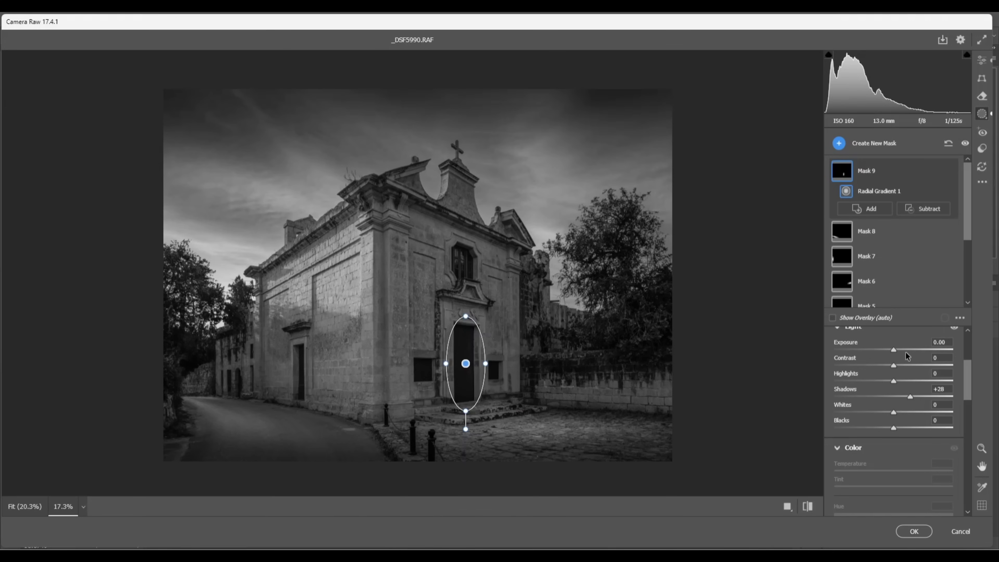
drag(893, 349, 895, 350)
drag(903, 350, 911, 351)
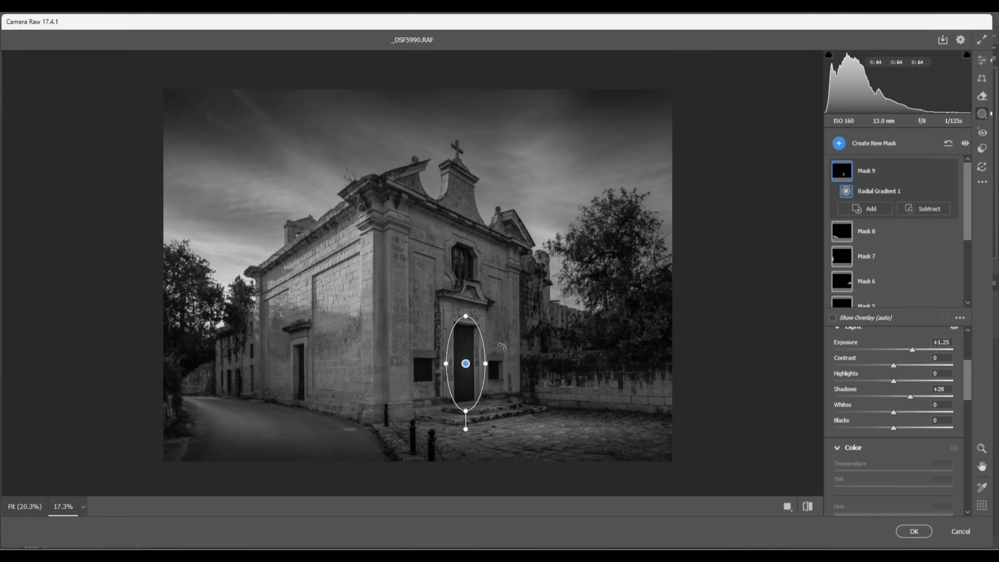
Narrow the front door's radial mask and shift it slightly so it fits the doorway
drag(478, 364, 467, 360)
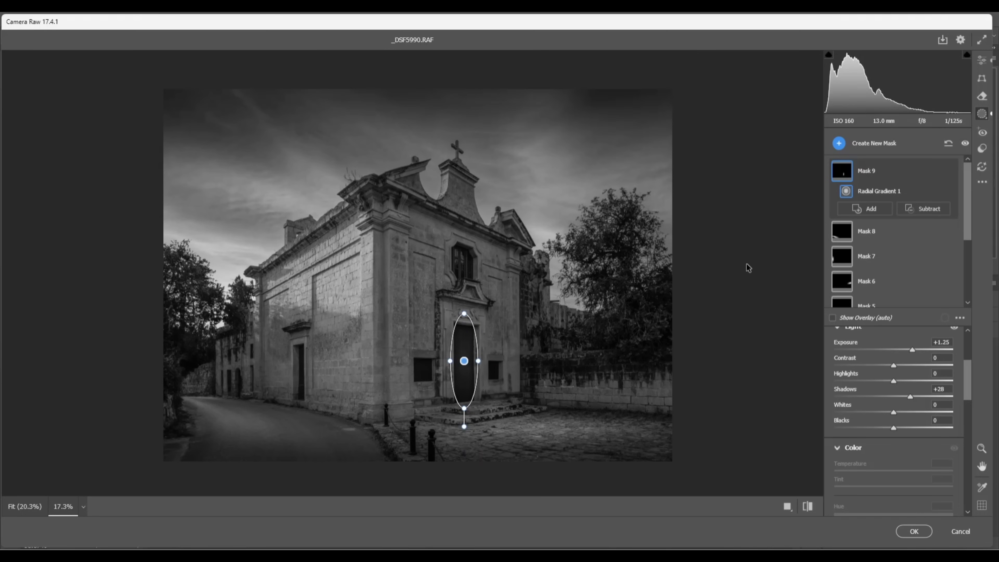
Add a brush mask painted along the low stone wall beside the chapel, with Exposure +0.40 and Whites +14
click(839, 143)
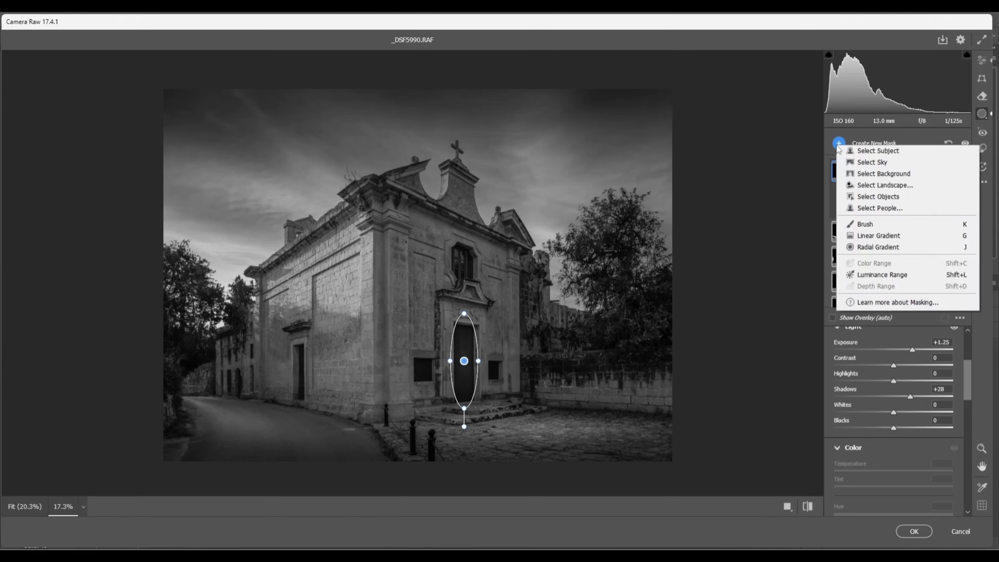
click(864, 227)
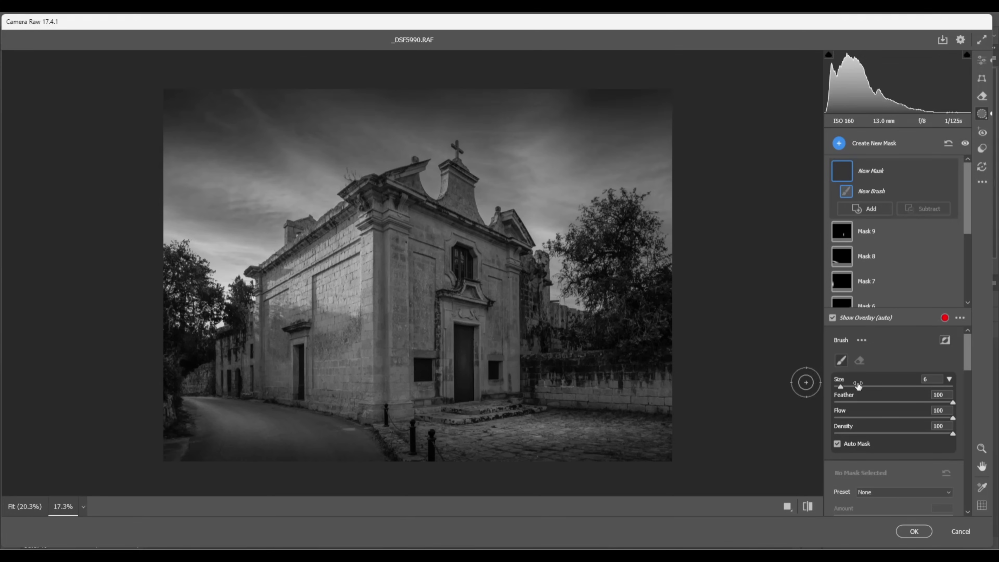
scroll(944, 397, down, 5)
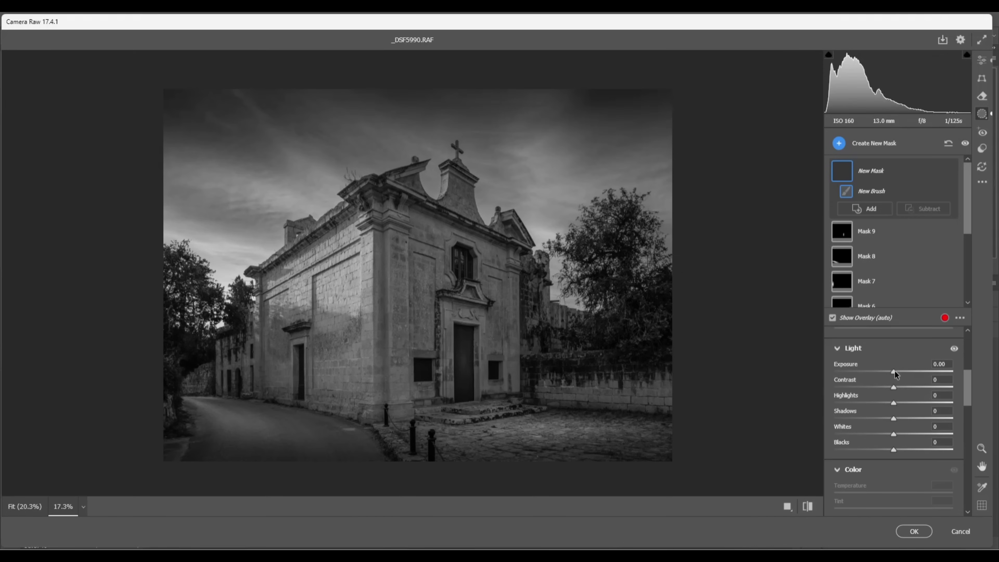
drag(895, 373, 898, 374)
click(899, 434)
drag(899, 433, 902, 433)
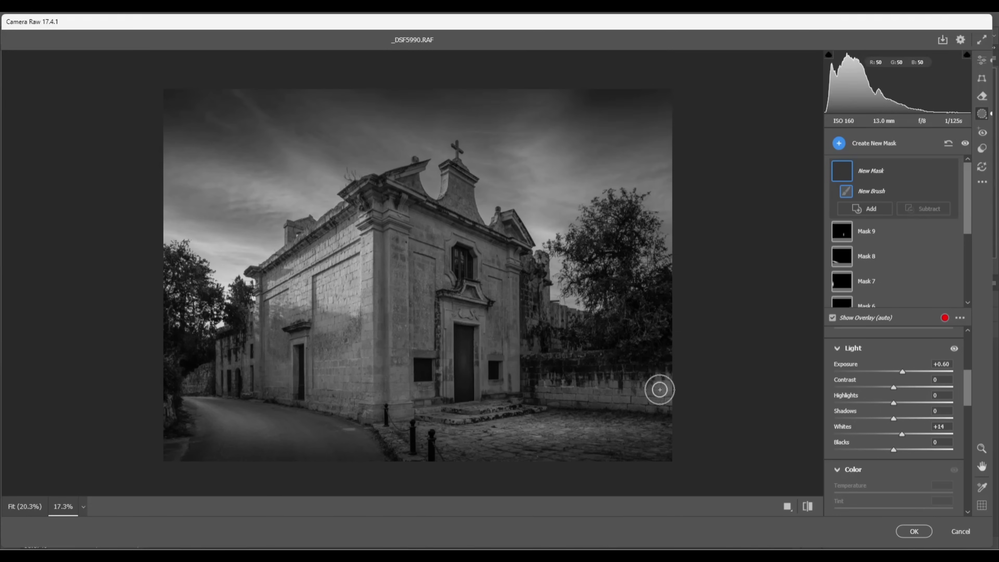
drag(533, 391, 685, 387)
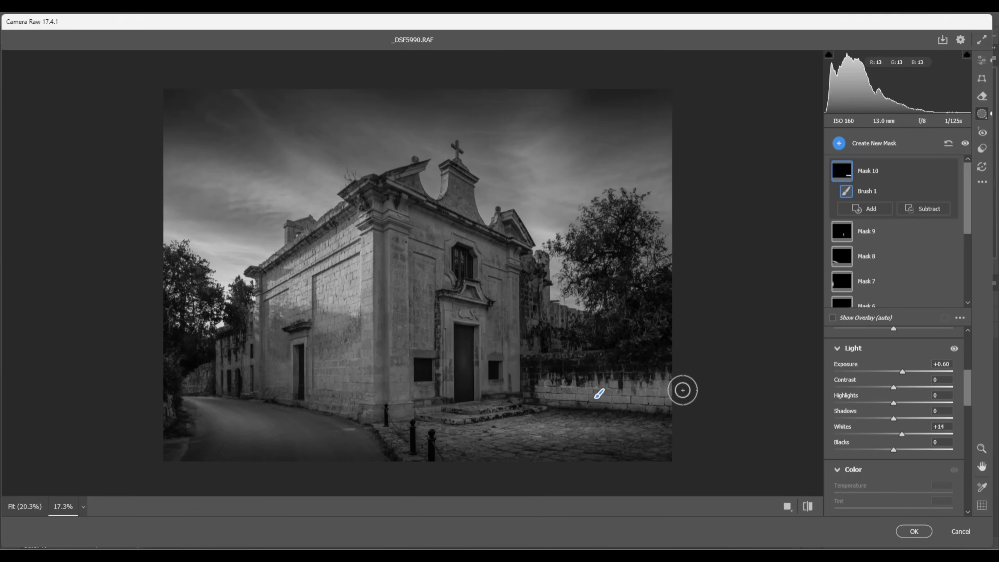
drag(544, 370, 705, 361)
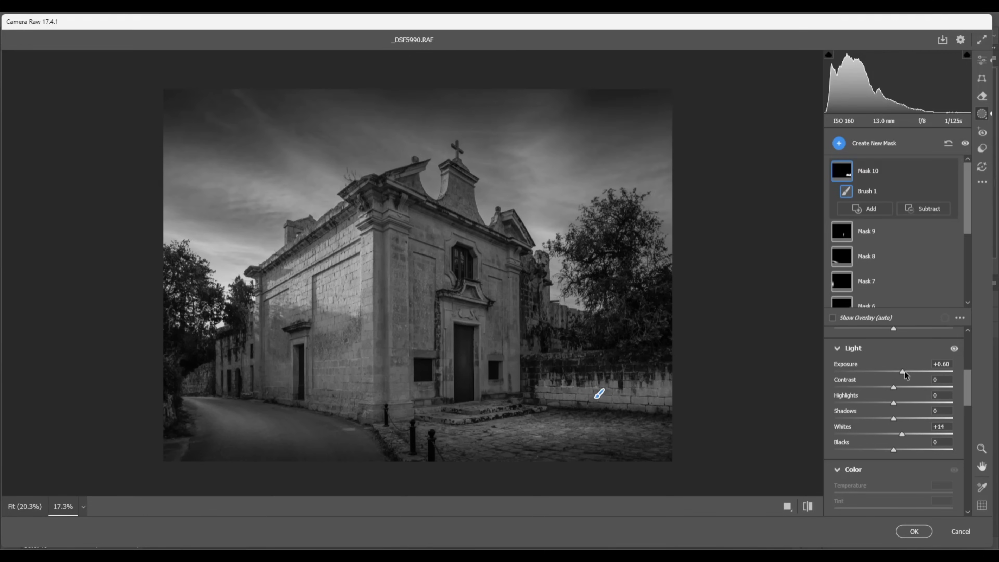
drag(904, 371, 900, 374)
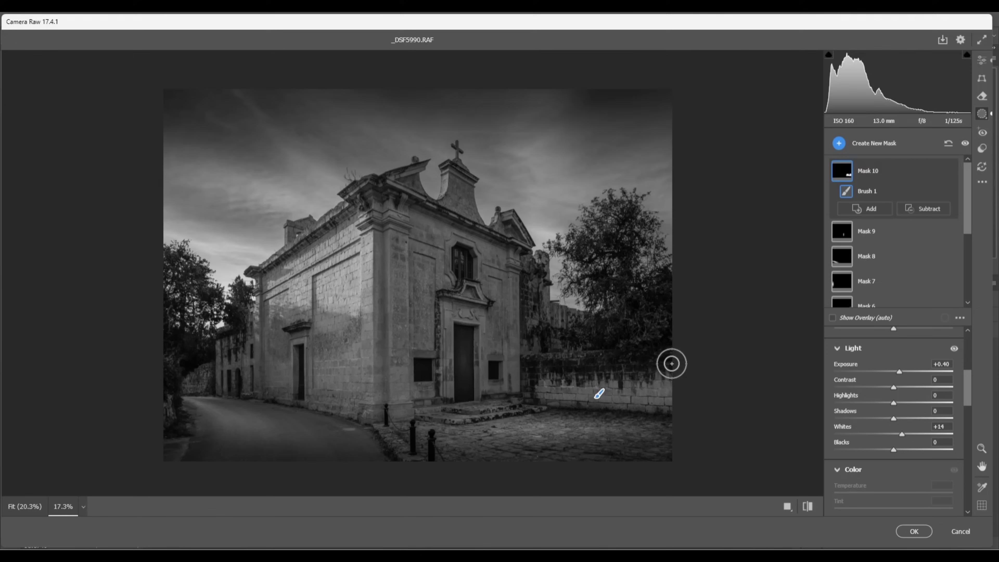
Add a brush mask over the ruined wall between the chapel and the large tree, with Shadows +17 and Whites +3
click(840, 144)
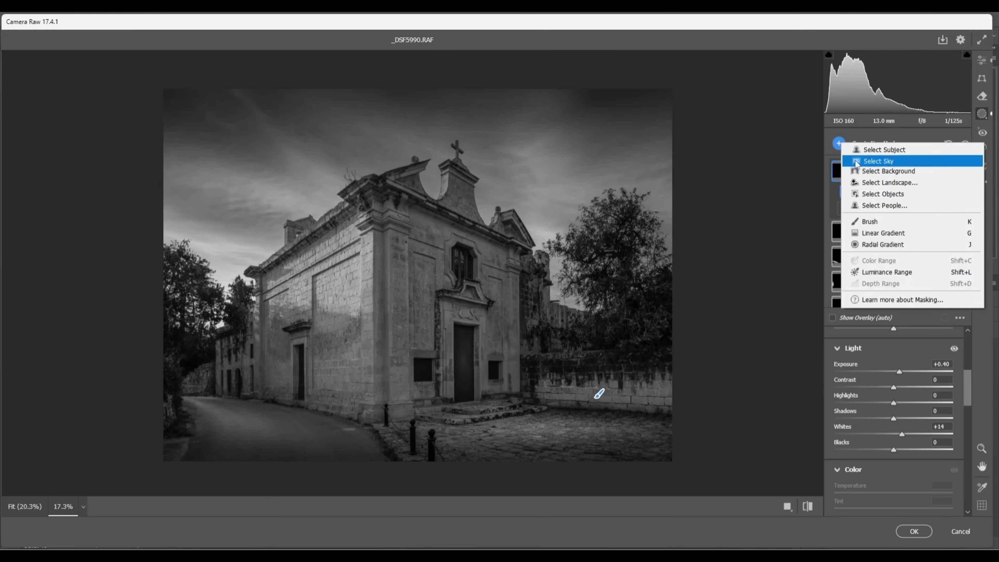
click(863, 225)
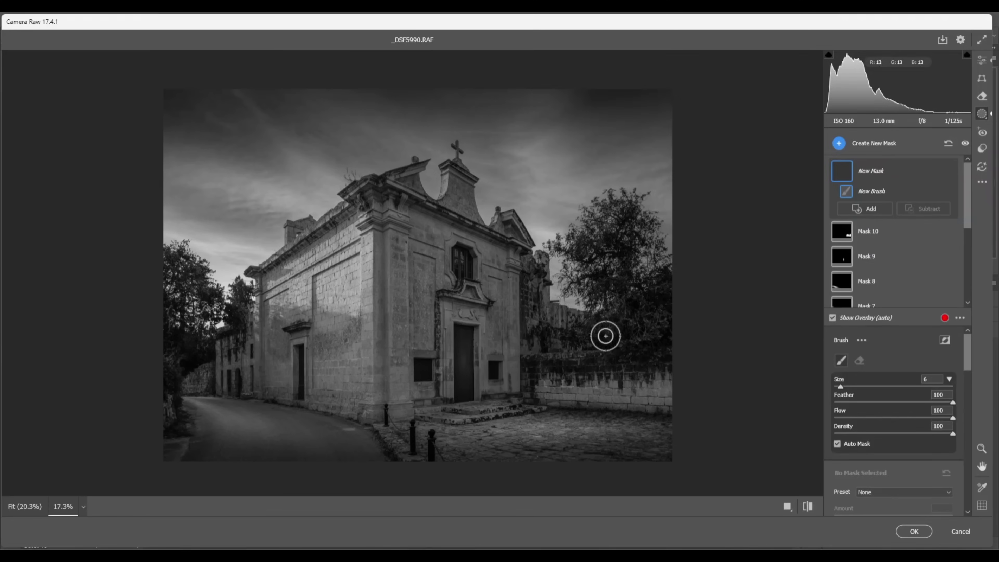
drag(964, 351, 958, 389)
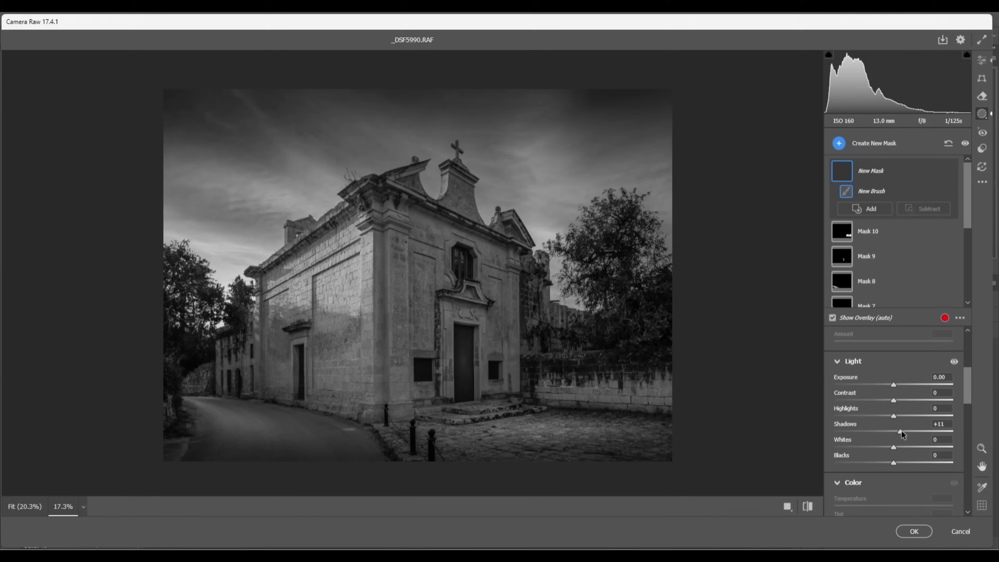
drag(898, 433, 896, 448)
mouse_move(532, 282)
mouse_down()
mouse_move(537, 334)
mouse_move(562, 326)
mouse_up()
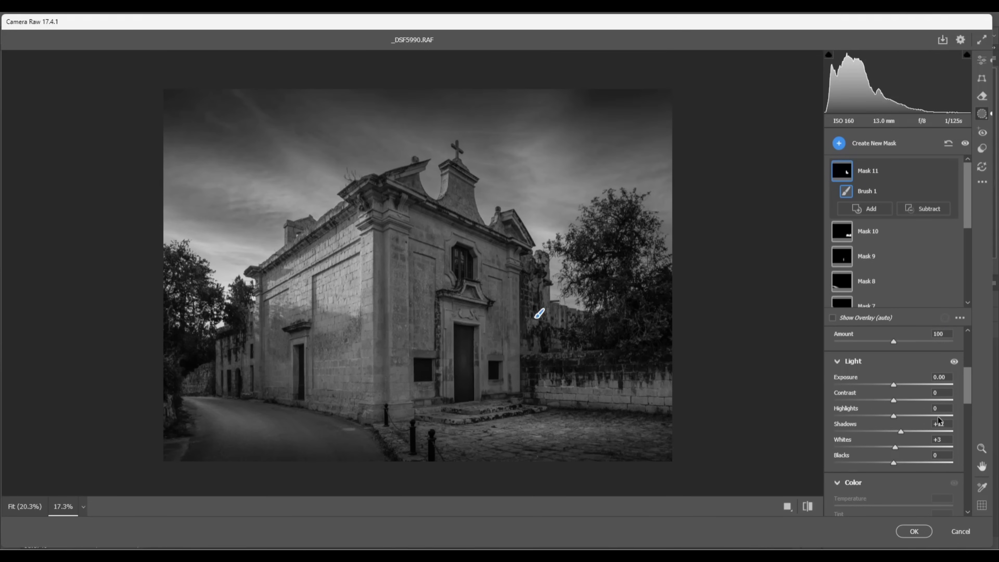
drag(901, 433, 903, 433)
Add a brush mask over the upper part of the chapel's long side wall, with Exposure +0.50 and Whites +6
click(840, 144)
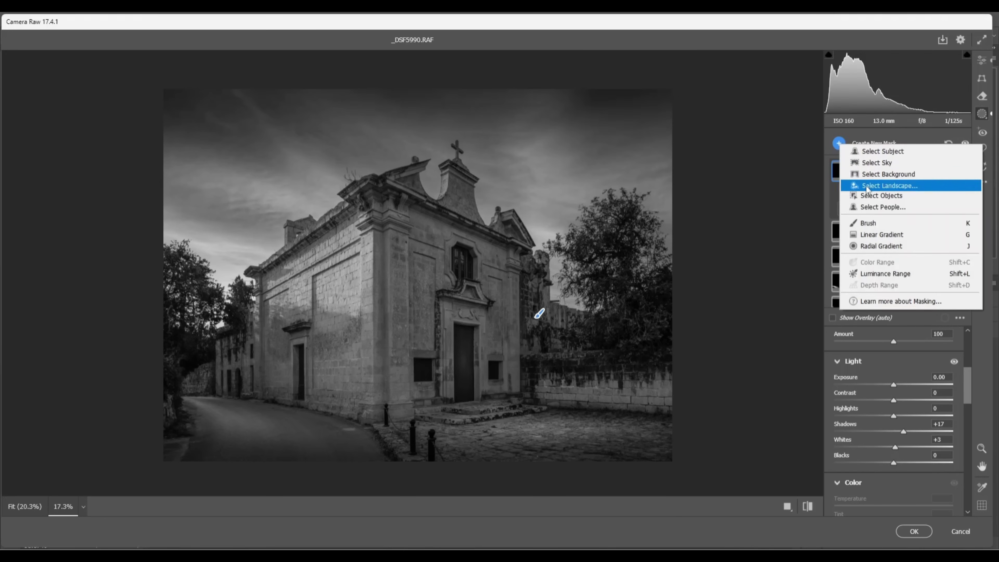
click(869, 227)
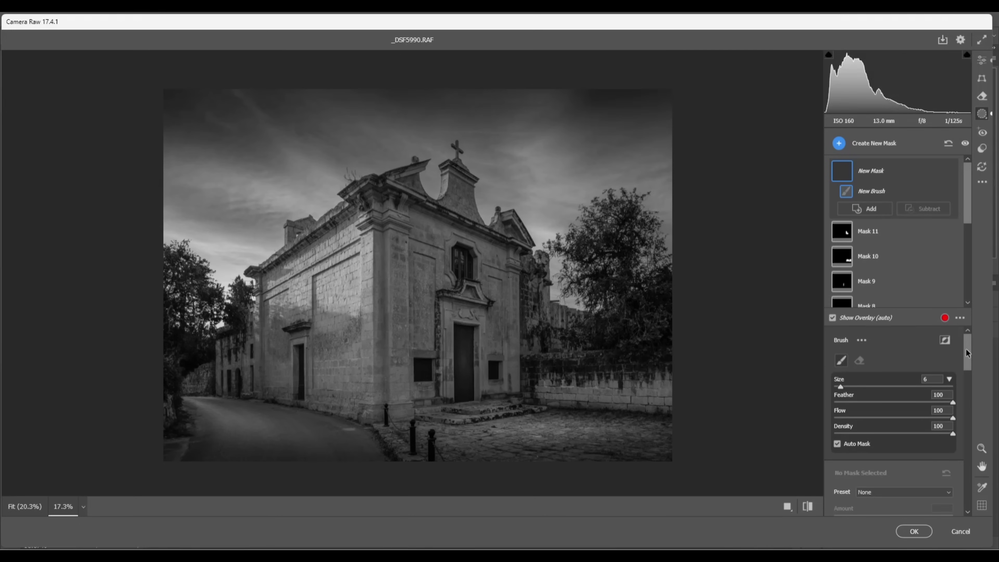
drag(966, 349, 970, 379)
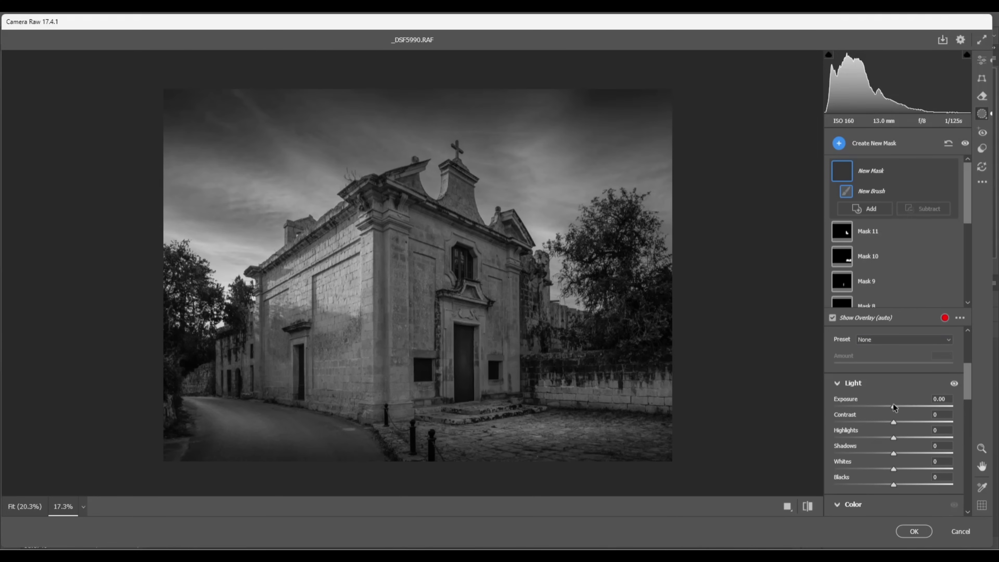
drag(894, 406, 897, 406)
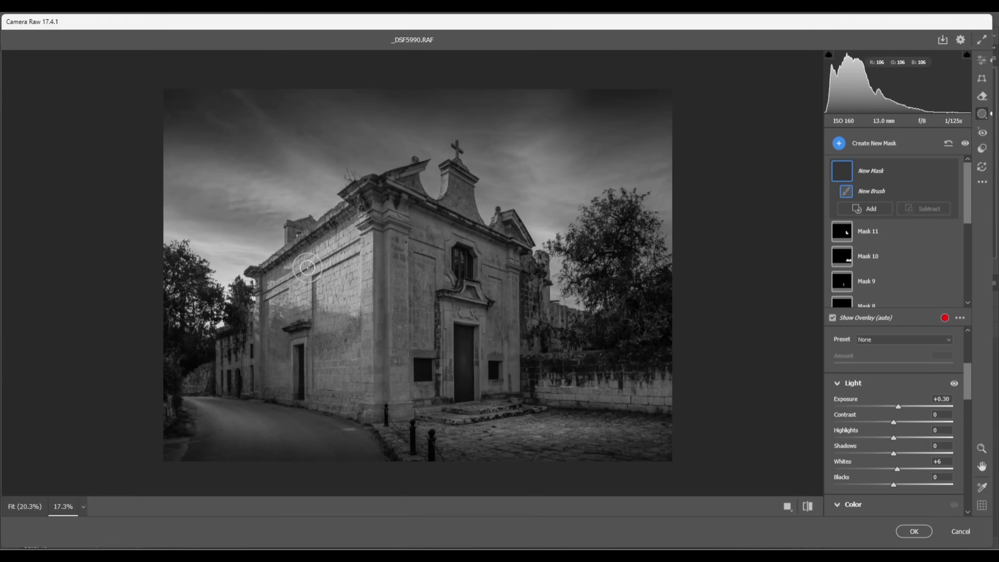
mouse_move(307, 267)
mouse_down()
mouse_move(271, 293)
mouse_move(349, 295)
mouse_up()
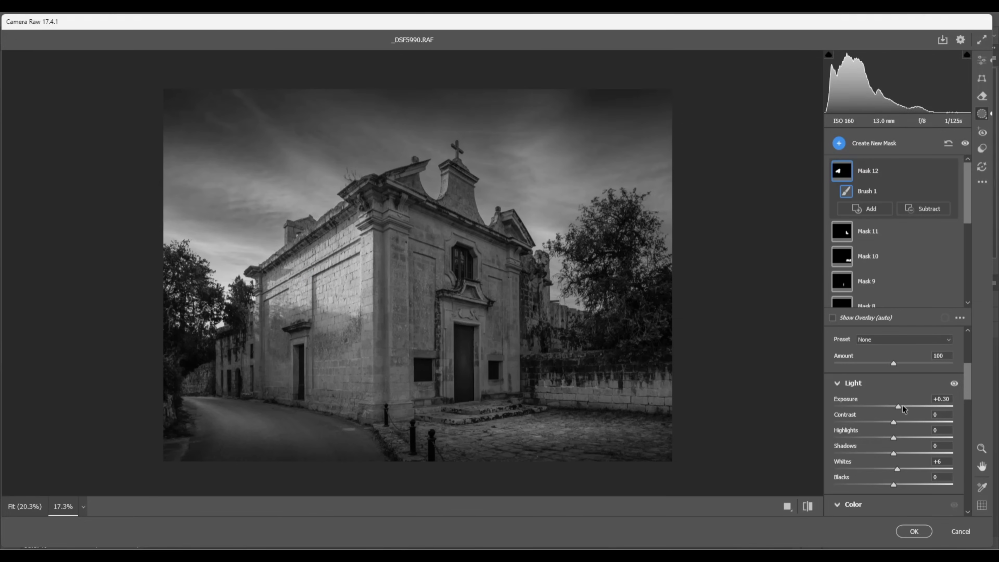
click(902, 406)
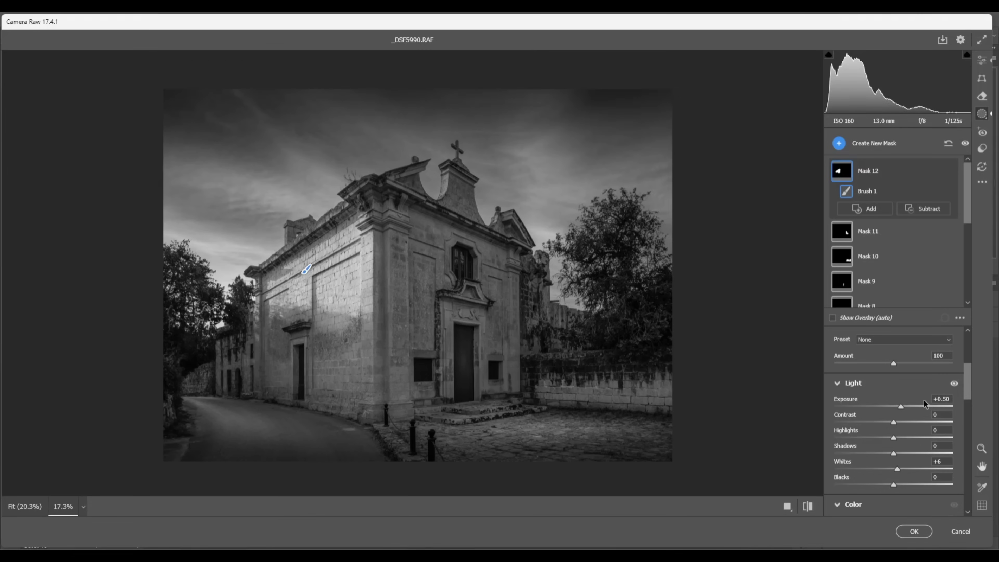
Add a brush mask painted over the chapel's front facade and roofline details, with Exposure +0.50
click(839, 143)
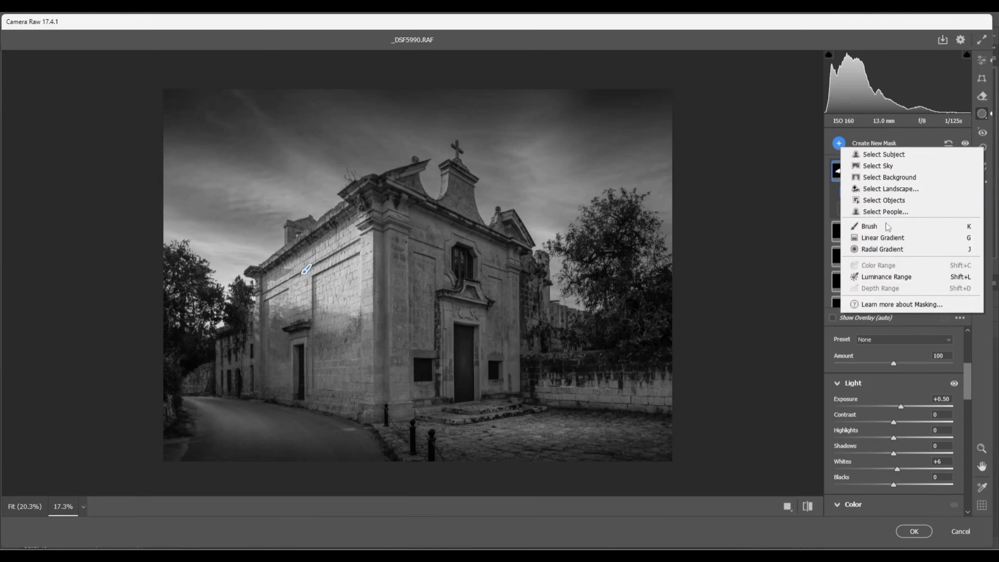
click(870, 228)
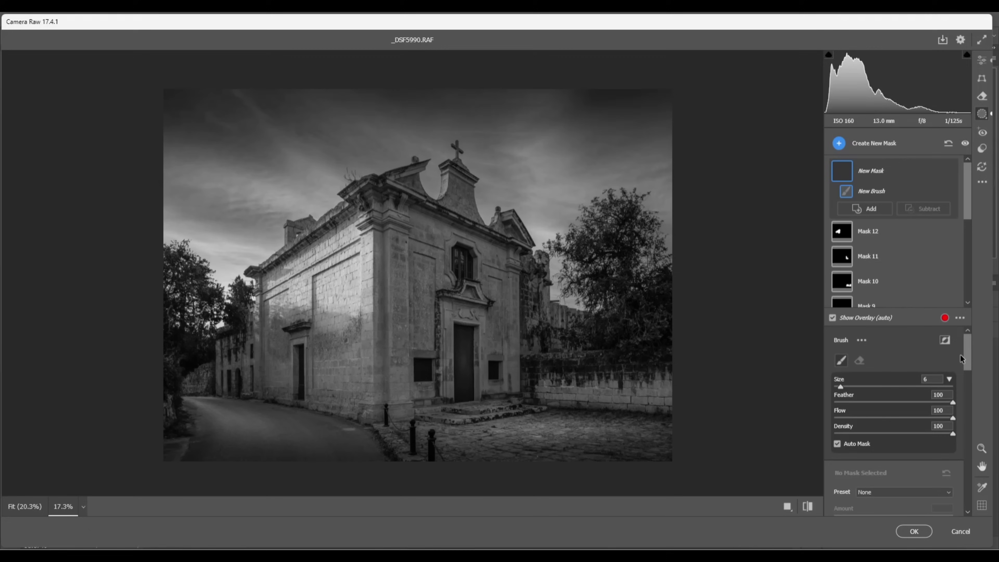
drag(970, 352, 969, 373)
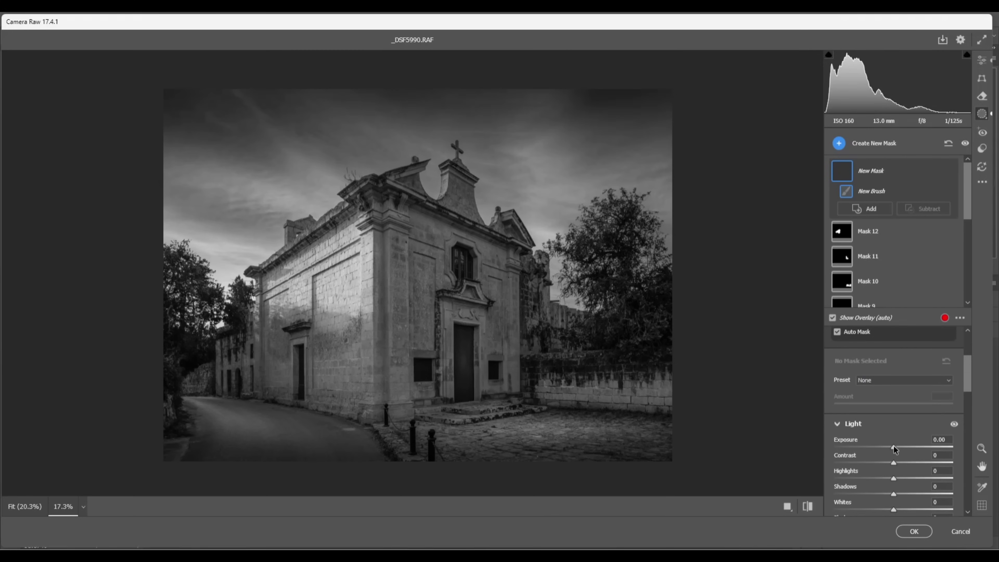
drag(896, 450, 898, 450)
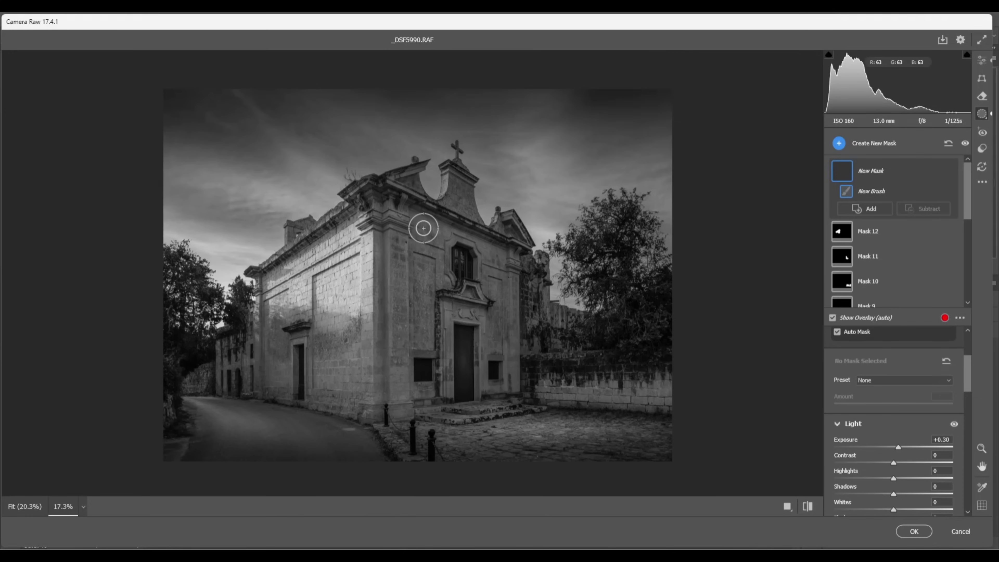
click(430, 238)
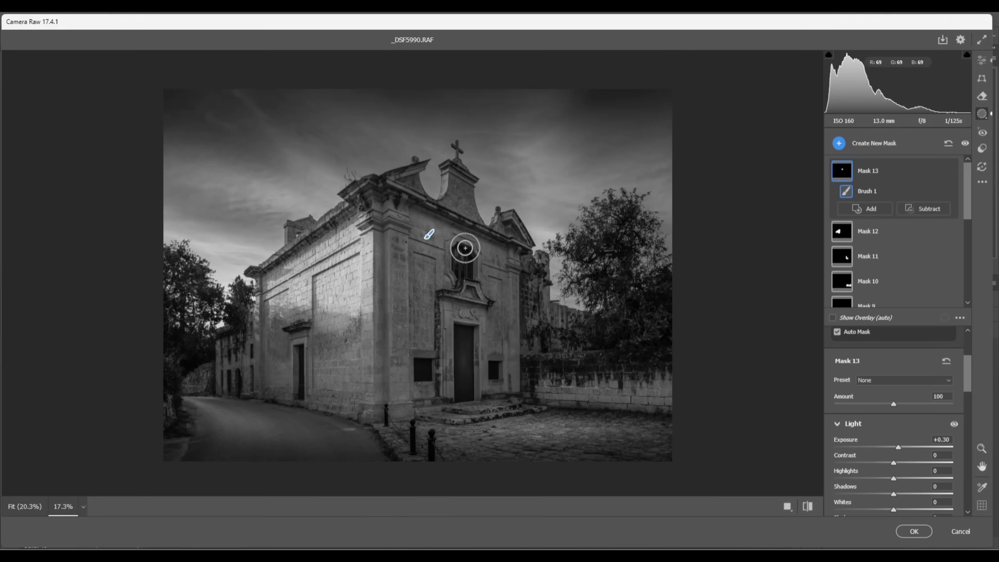
mouse_move(465, 248)
mouse_down()
mouse_move(462, 263)
mouse_move(488, 261)
mouse_move(505, 306)
mouse_move(510, 372)
mouse_move(480, 313)
mouse_move(448, 311)
mouse_move(449, 378)
mouse_move(421, 290)
mouse_move(424, 259)
mouse_move(424, 328)
mouse_move(505, 269)
mouse_move(463, 205)
mouse_move(445, 217)
mouse_move(404, 216)
mouse_move(399, 350)
mouse_move(444, 350)
mouse_move(495, 315)
mouse_up()
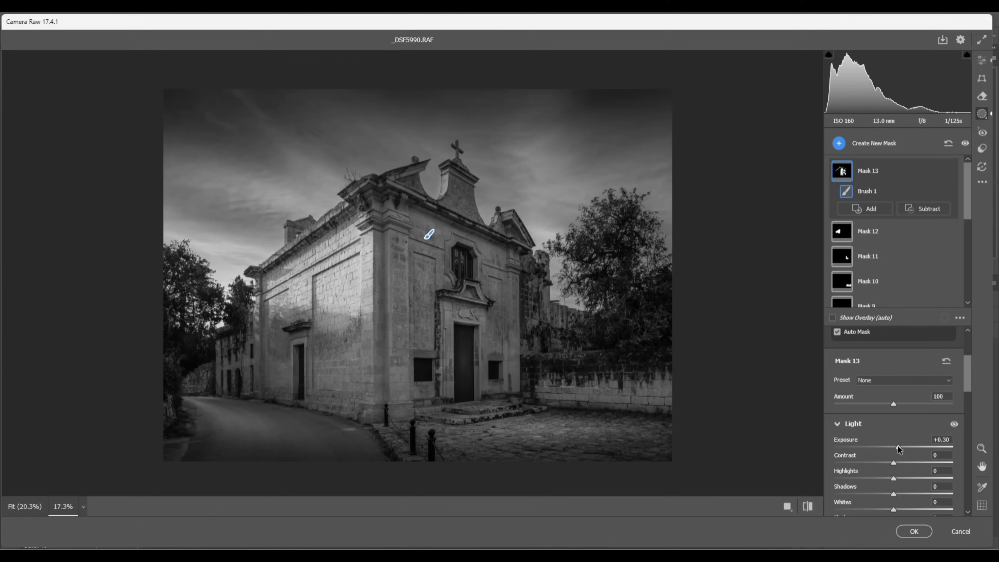
drag(898, 449, 902, 449)
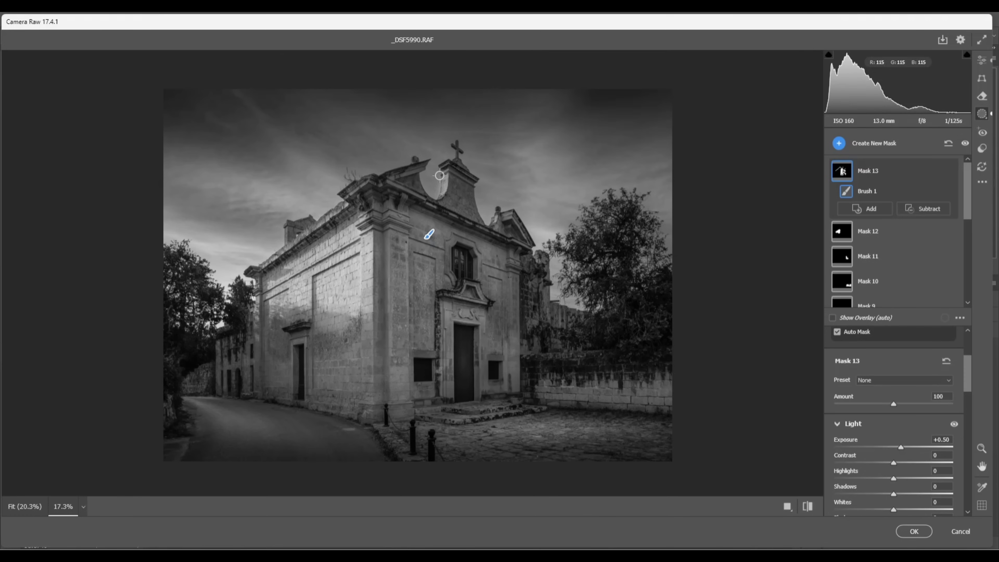
Subtract the sky patch beside the bell gable from the facade mask with a small brush
click(927, 207)
click(921, 207)
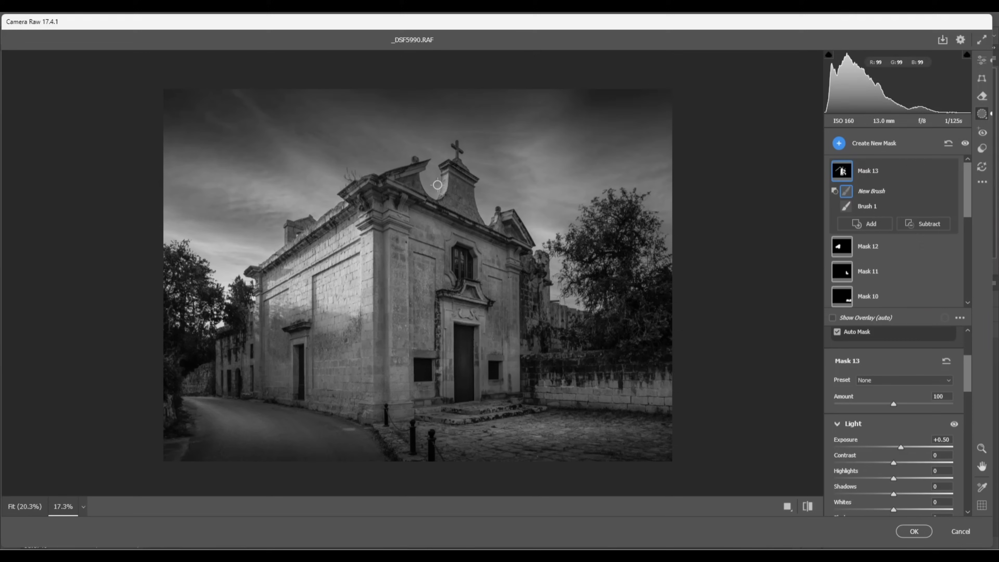
click(437, 193)
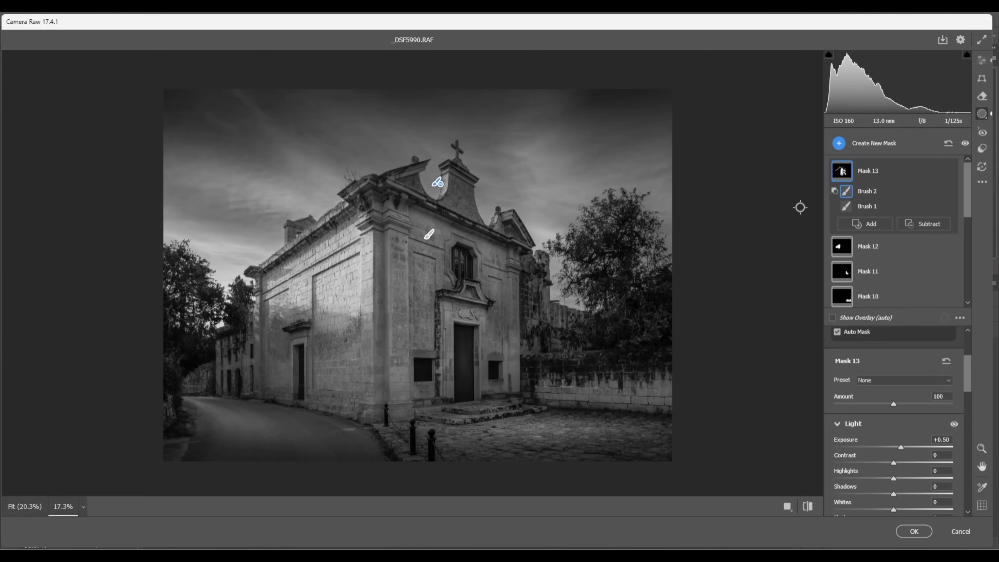
Add a brush mask with Exposure -0.35 and paint it with an enlarged brush over the facade wall beside the doorway pediment
click(839, 143)
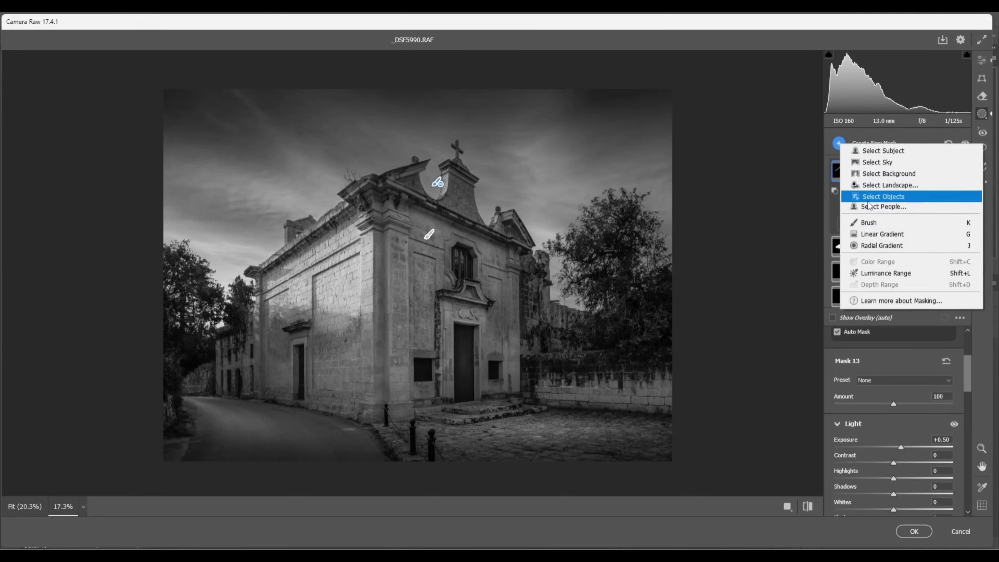
click(869, 224)
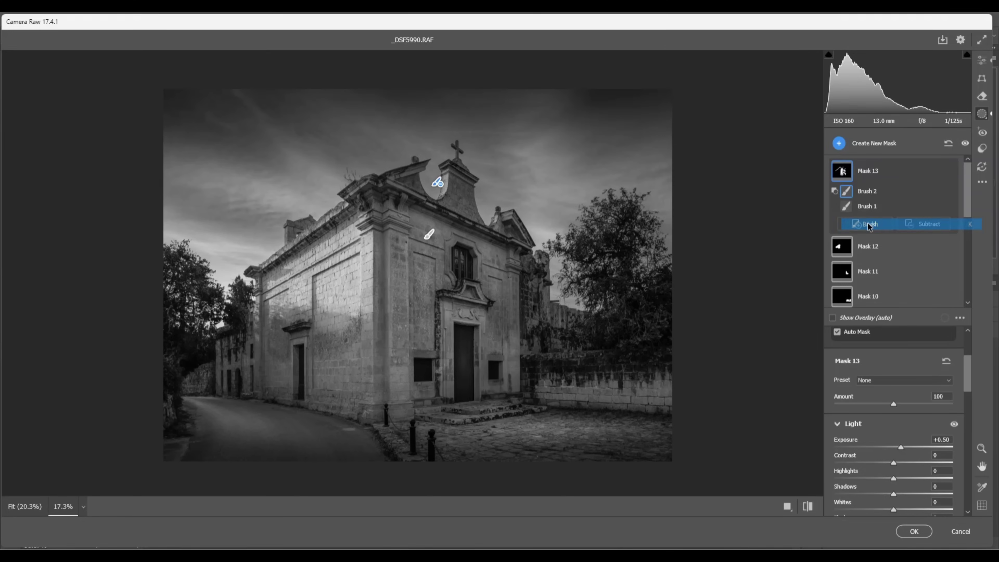
scroll(903, 386, down, 5)
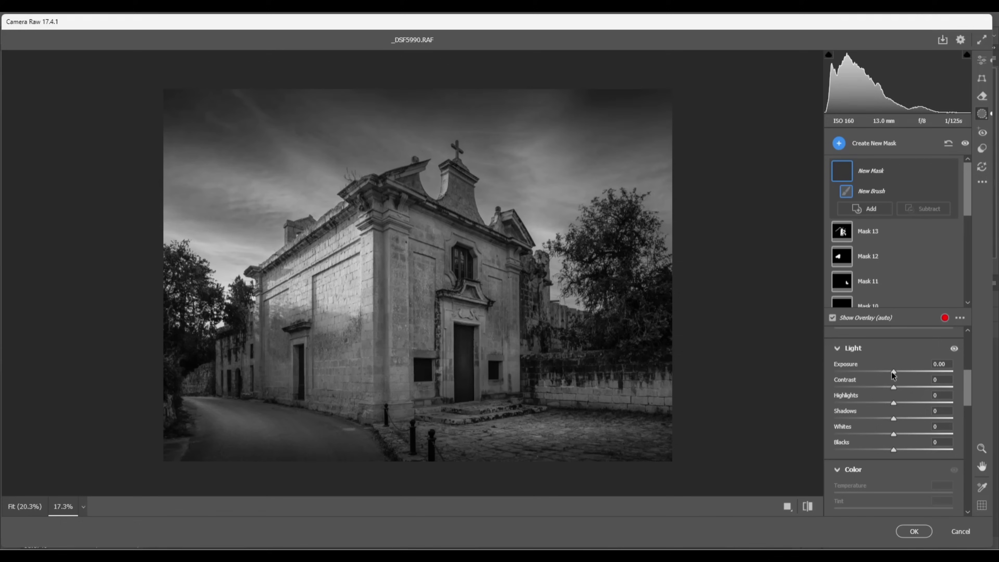
drag(894, 375, 892, 375)
key(bracketright)
key(bracketright)
key(bracketright)
key(bracketright)
key(bracketright)
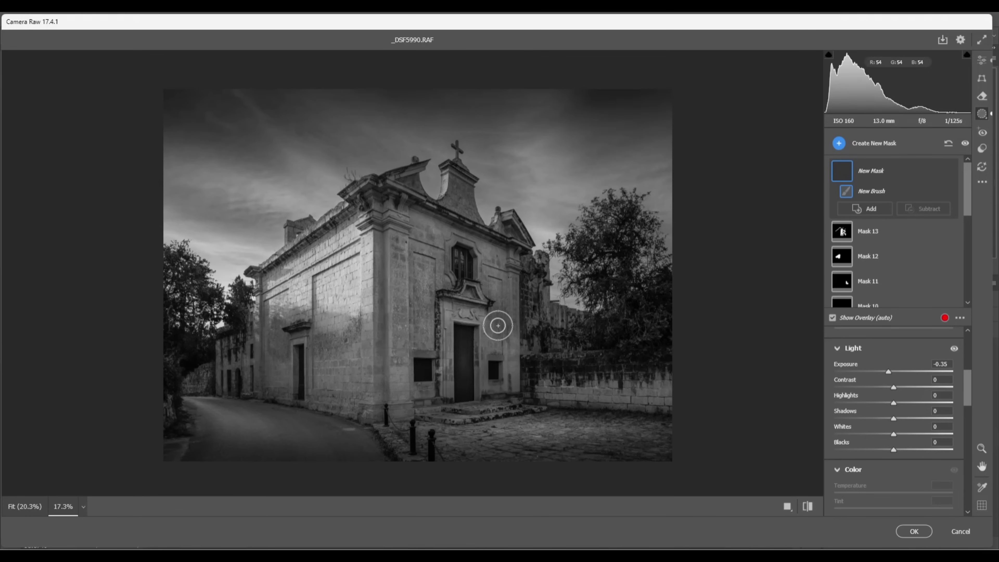
key(bracketright)
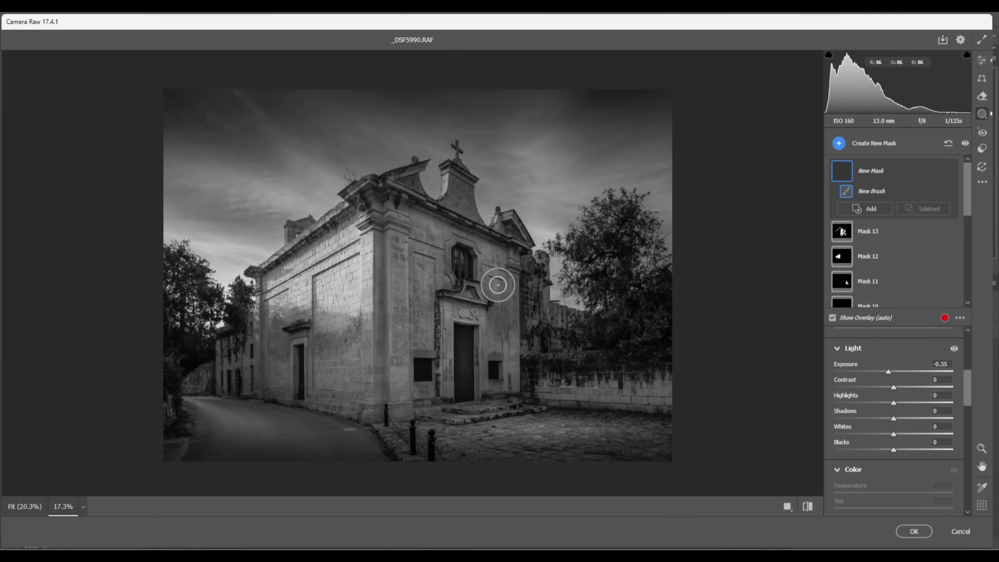
mouse_move(498, 285)
mouse_down()
mouse_move(505, 319)
mouse_move(515, 292)
mouse_up()
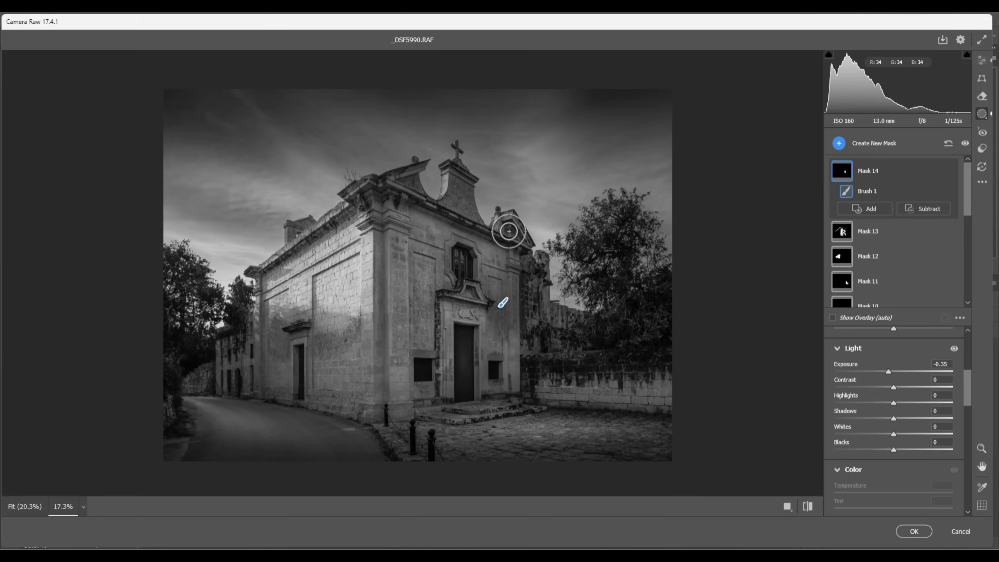
Extend the darkening mask over more patches of the facade and lower side wall, and set its Exposure to -0.05
click(440, 267)
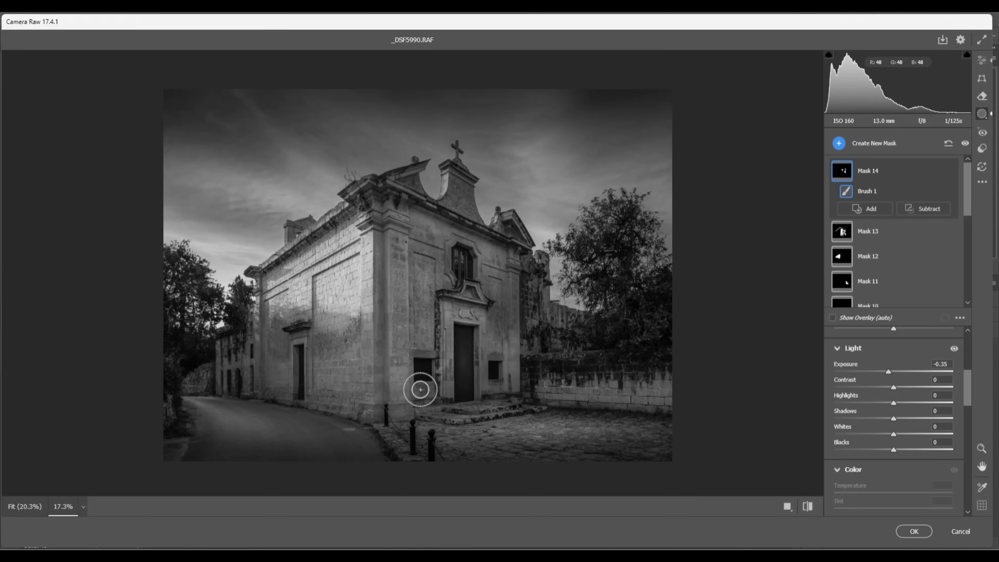
click(319, 348)
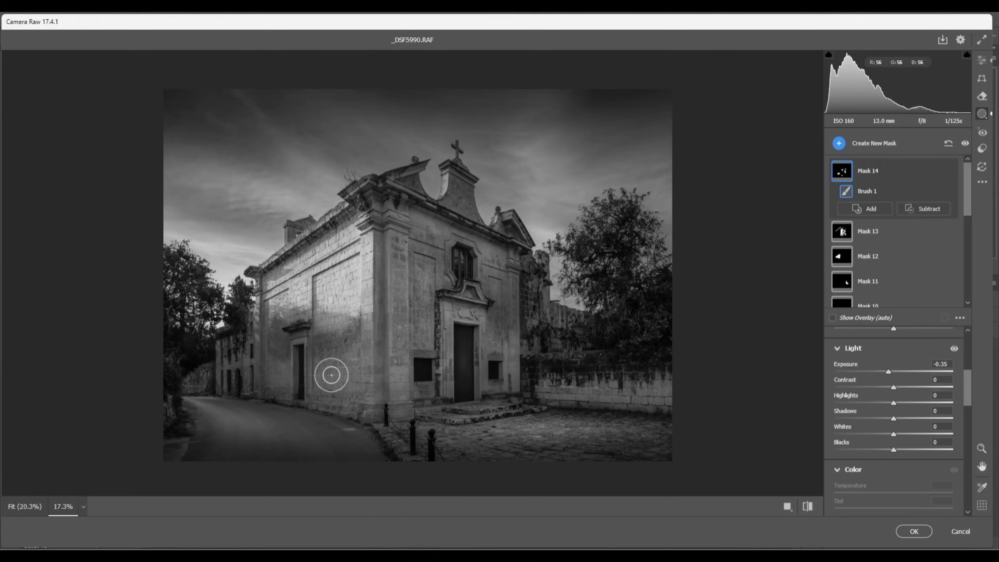
click(329, 407)
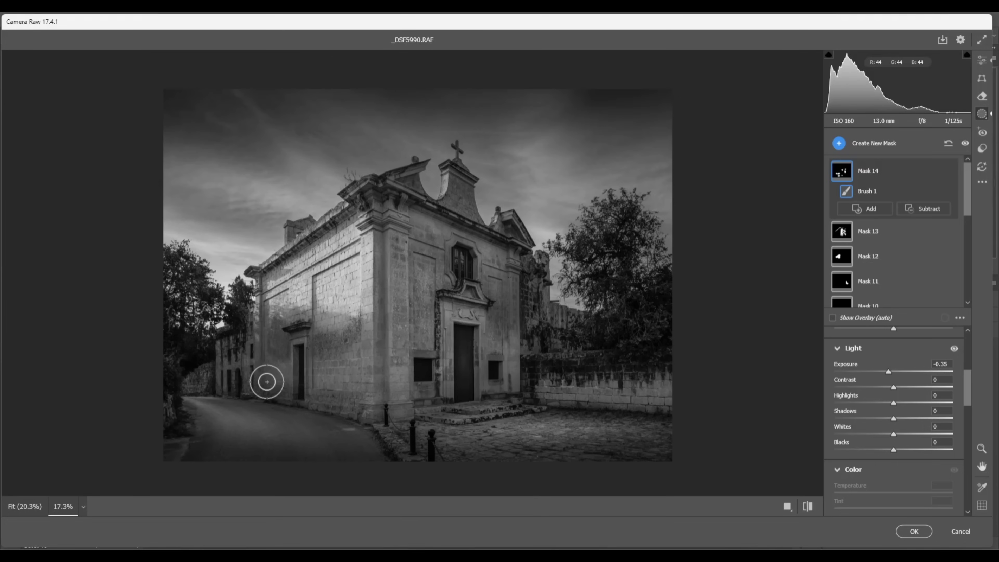
click(270, 374)
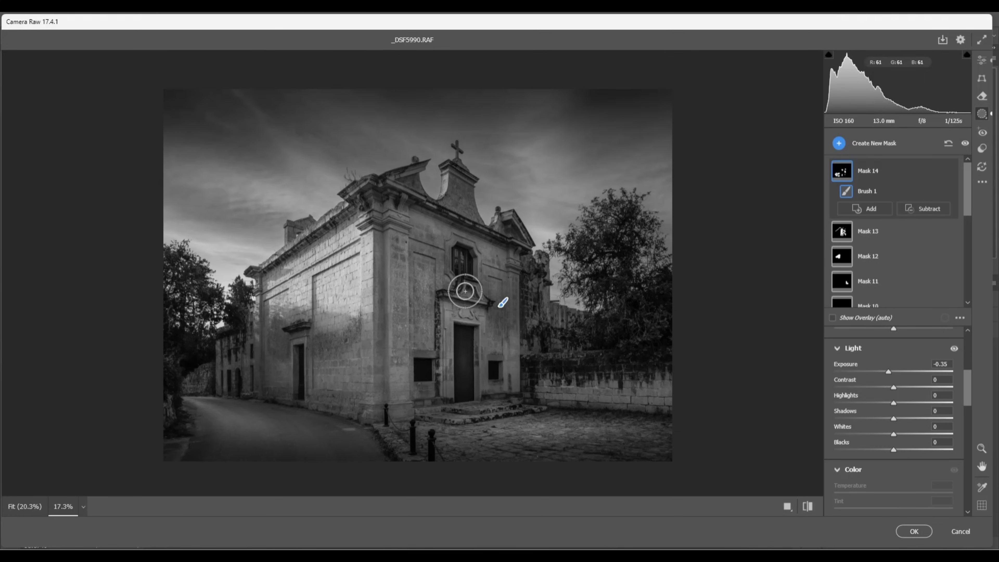
mouse_move(465, 291)
mouse_down()
mouse_move(426, 286)
mouse_move(429, 320)
mouse_up()
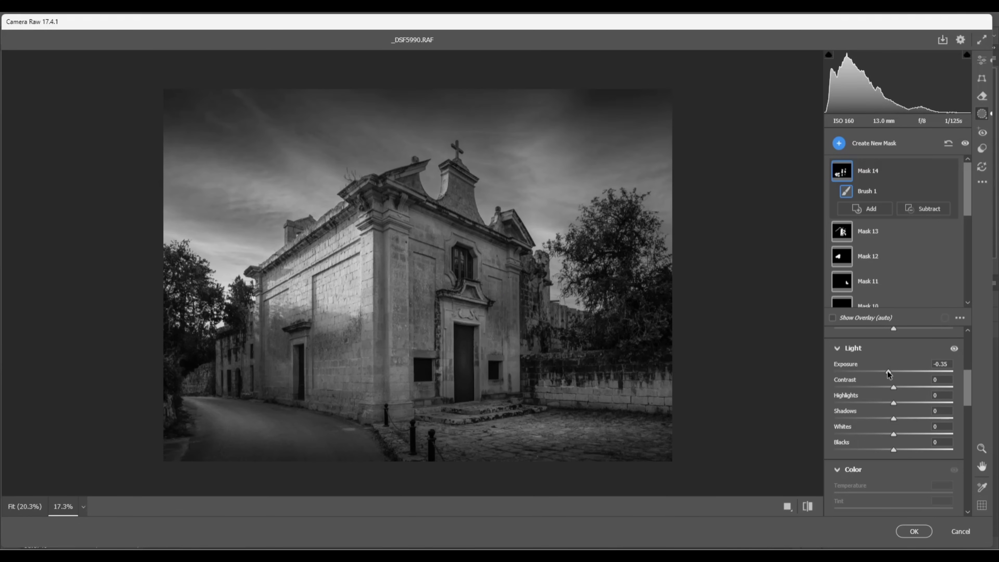
drag(887, 371, 891, 371)
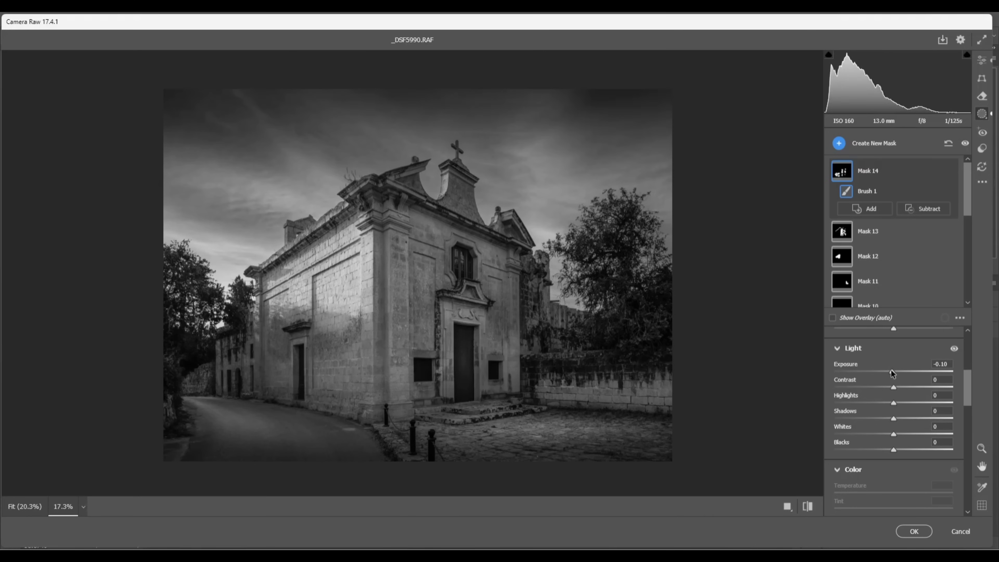
drag(890, 371, 892, 371)
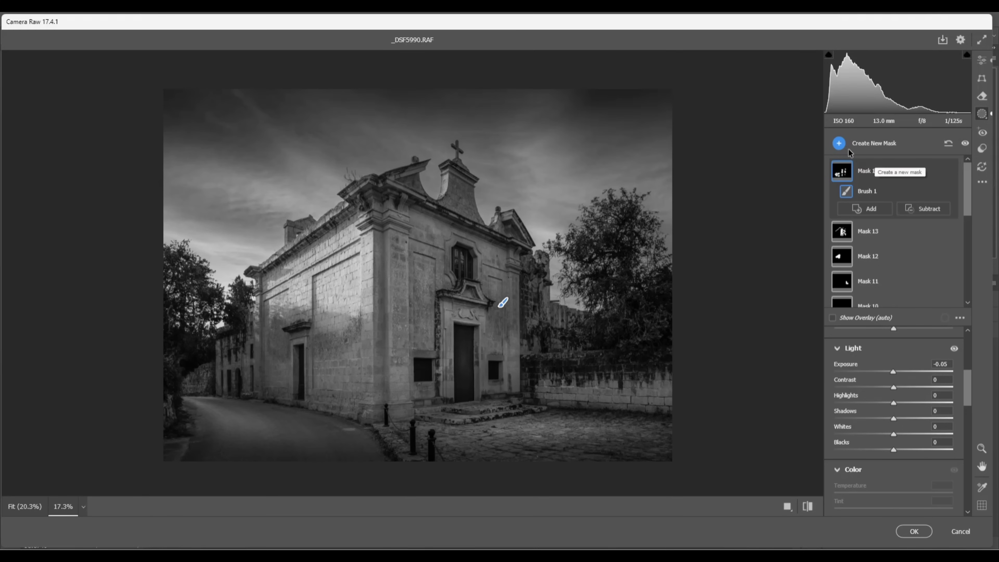
Create a luminance range mask sampled from the bright sky between the roadside trees and the chapel roof
click(839, 145)
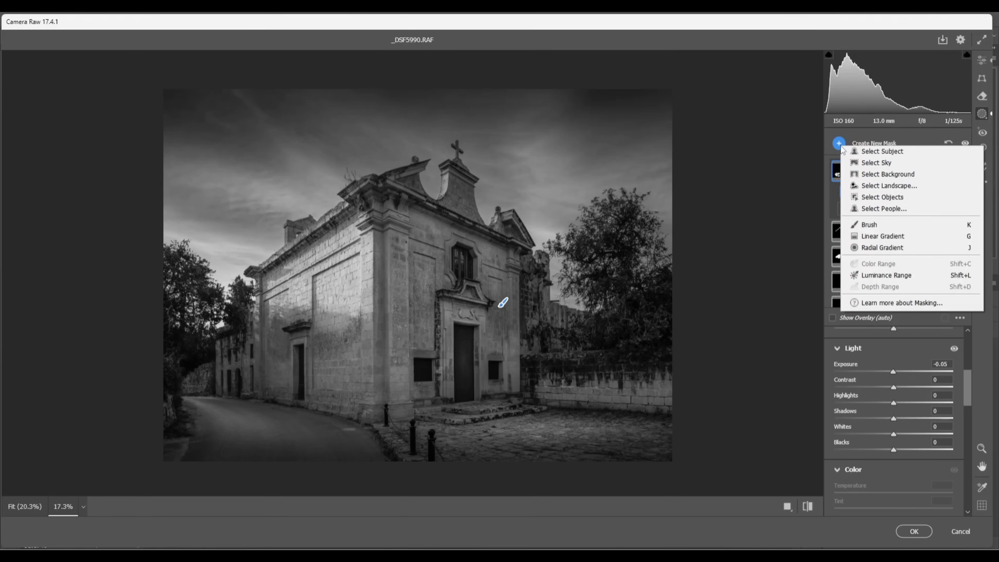
click(879, 277)
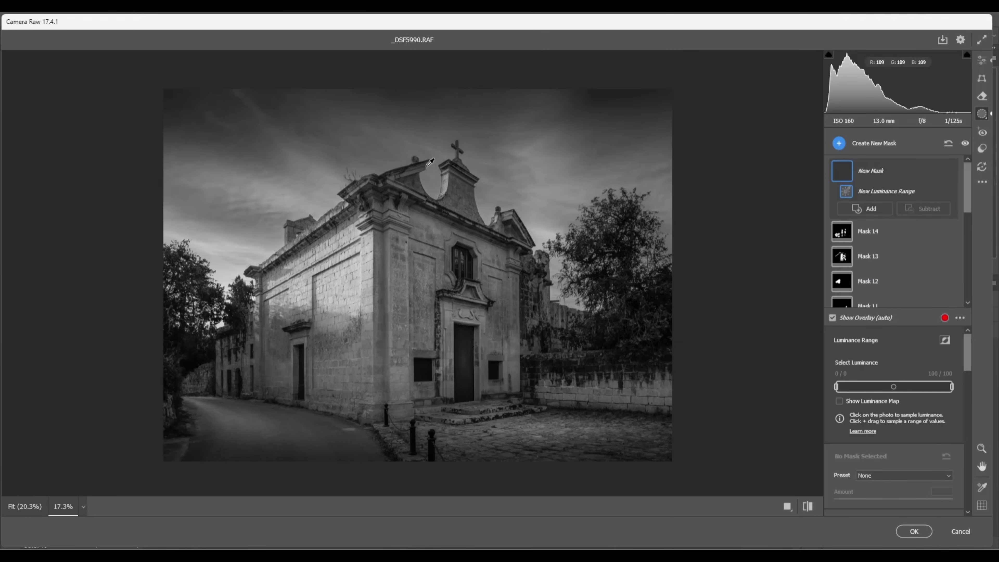
click(239, 246)
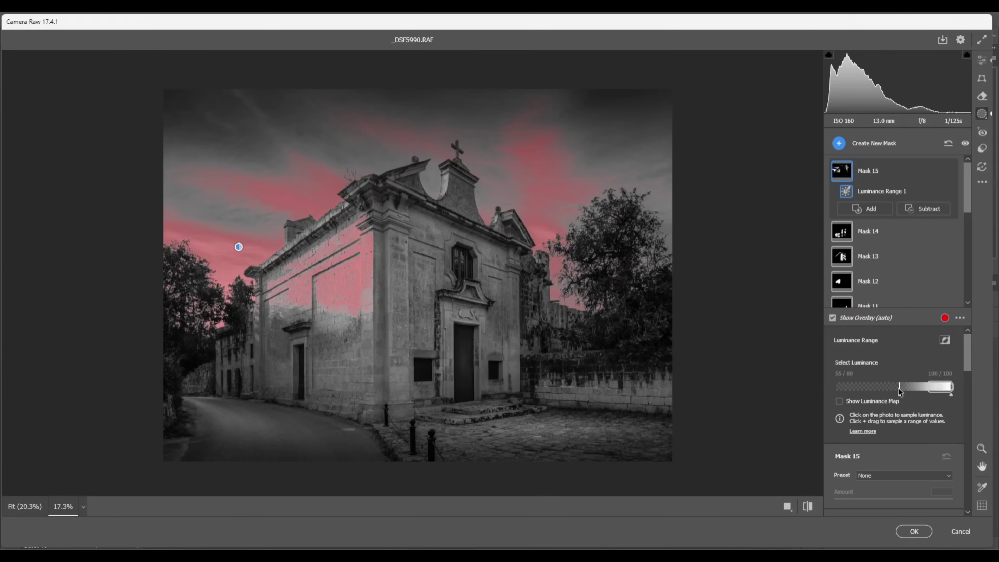
Brighten the luminance range mask with Exposure +0.65 and Whites +30
scroll(899, 390, down, 3)
scroll(899, 387, down, 2)
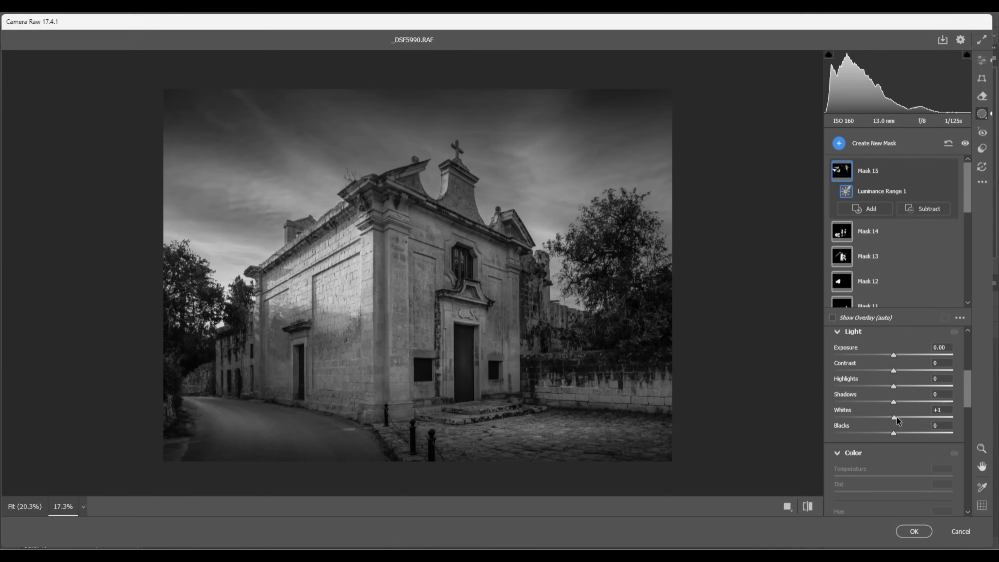
drag(897, 417, 922, 421)
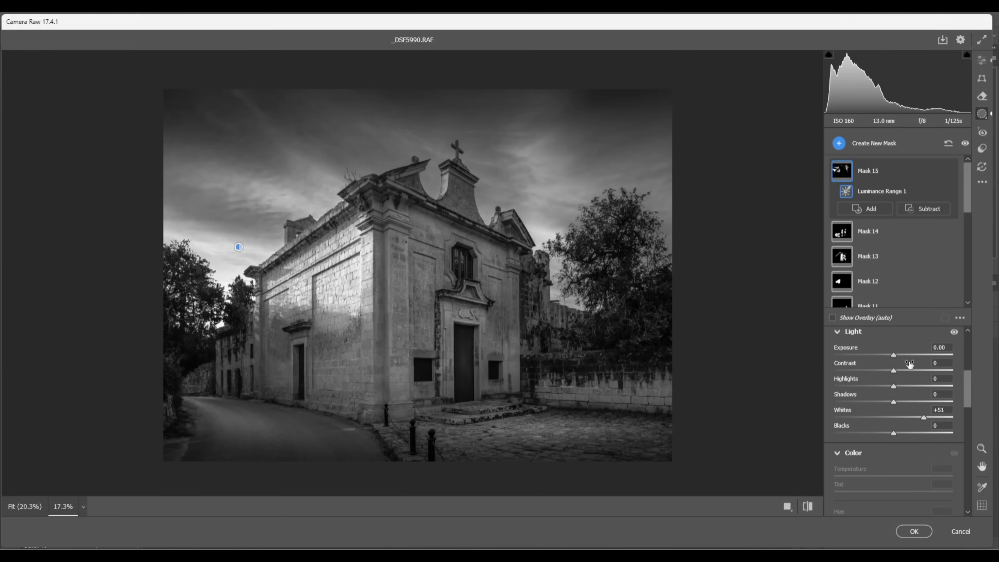
drag(893, 357, 898, 358)
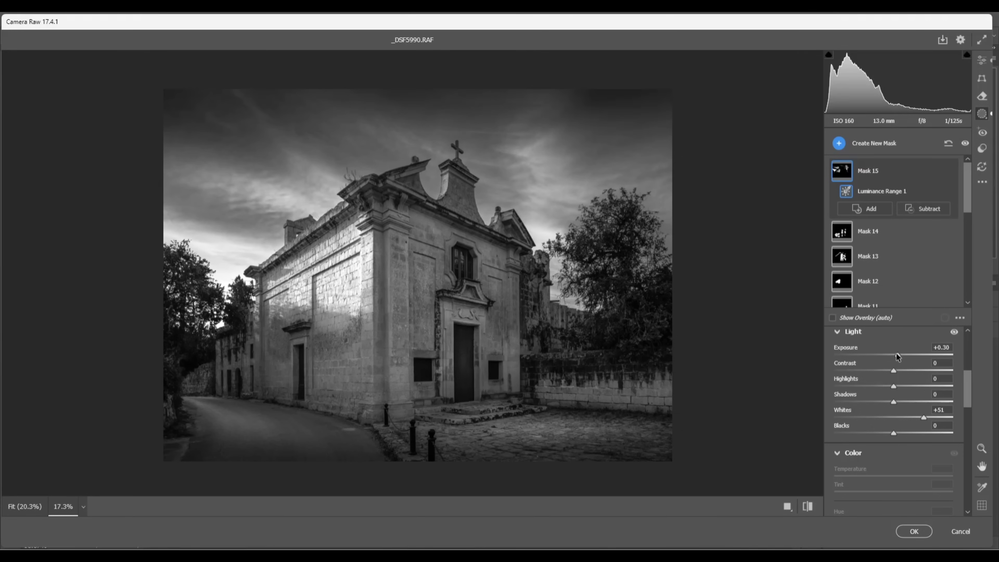
drag(896, 357, 902, 351)
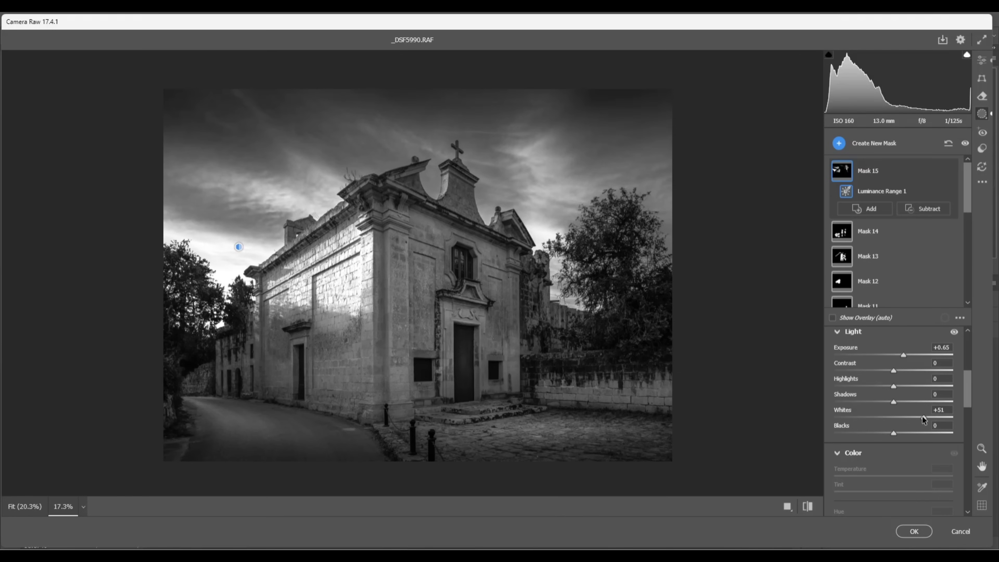
drag(922, 416, 911, 420)
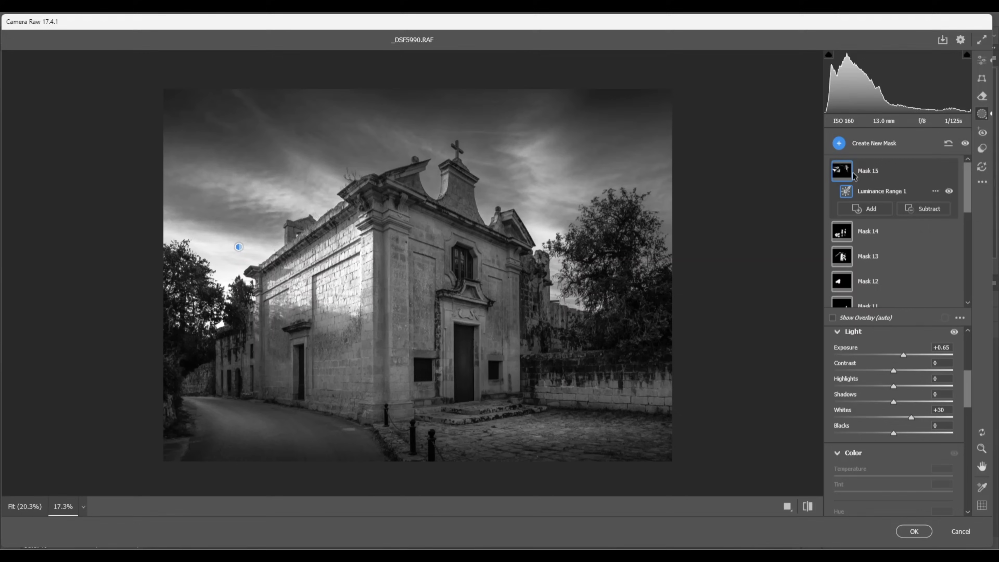
Add a large radial gradient mask centred beyond the photo's left edge, tilted downward so it reaches the chapel's front window
click(839, 144)
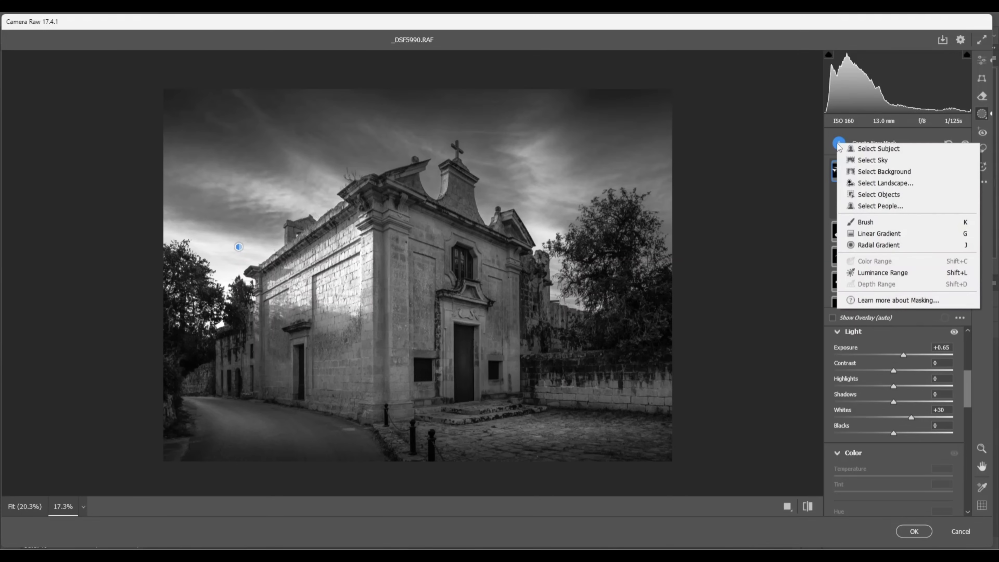
click(870, 247)
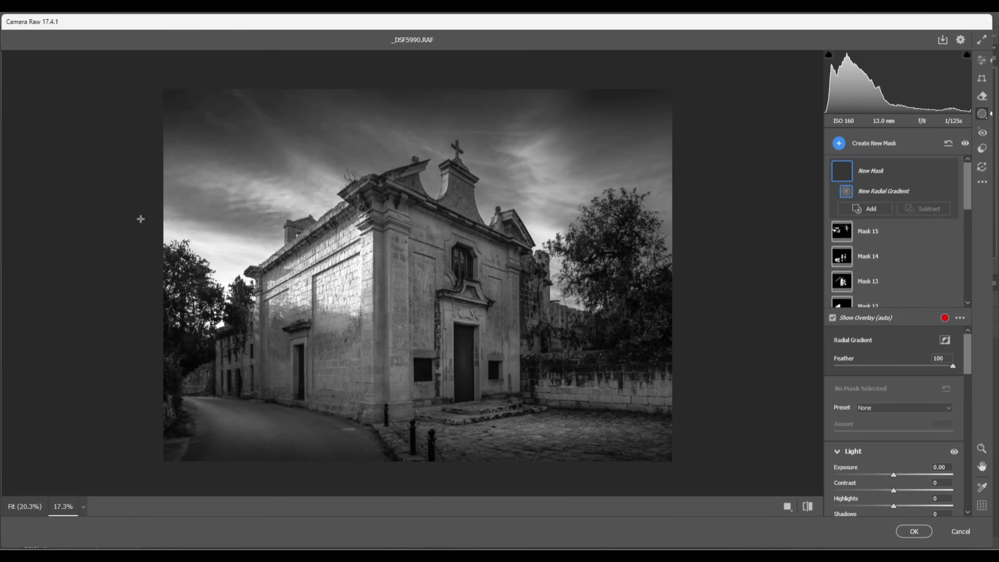
drag(141, 219, 333, 294)
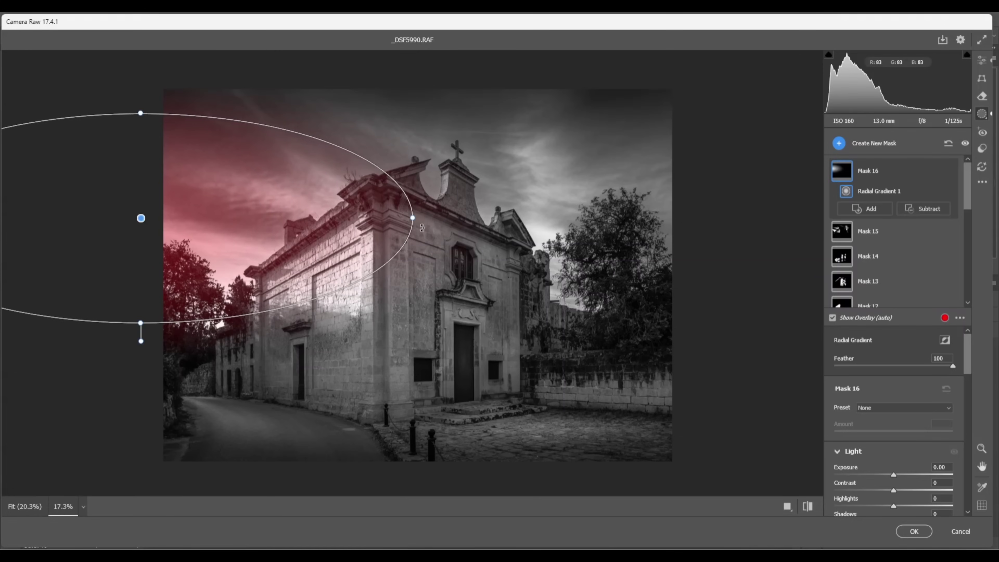
drag(422, 227, 501, 311)
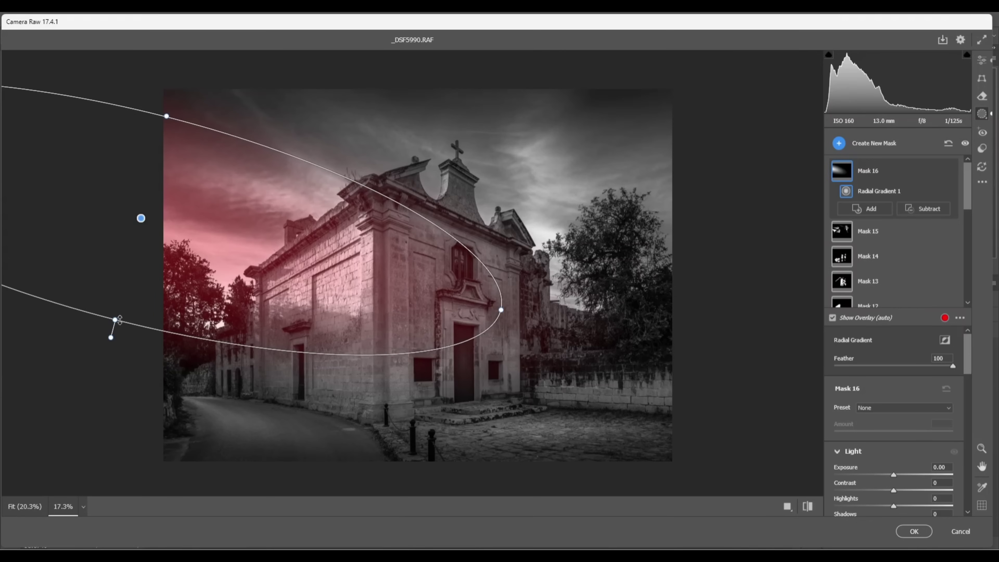
drag(116, 319, 109, 341)
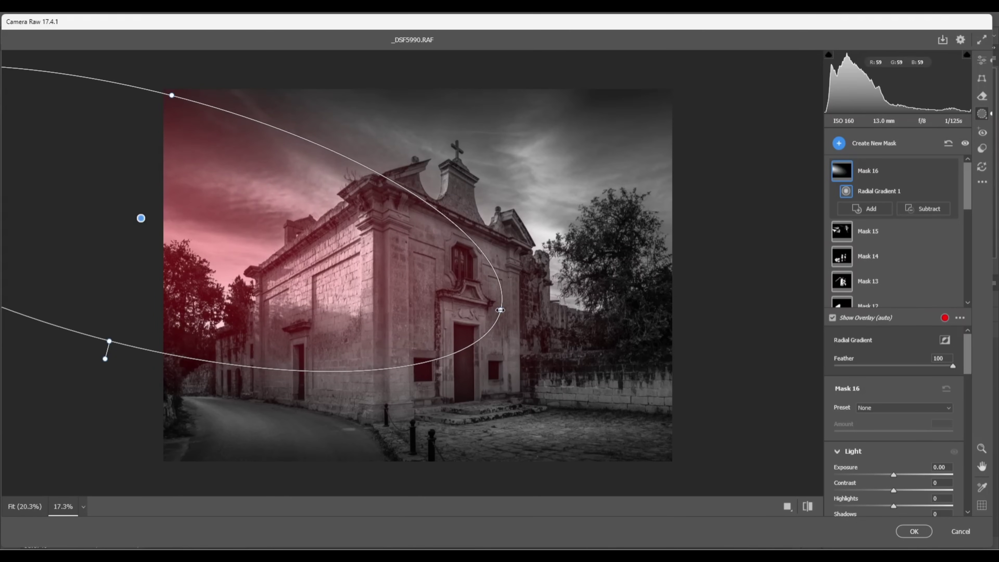
drag(501, 310, 482, 305)
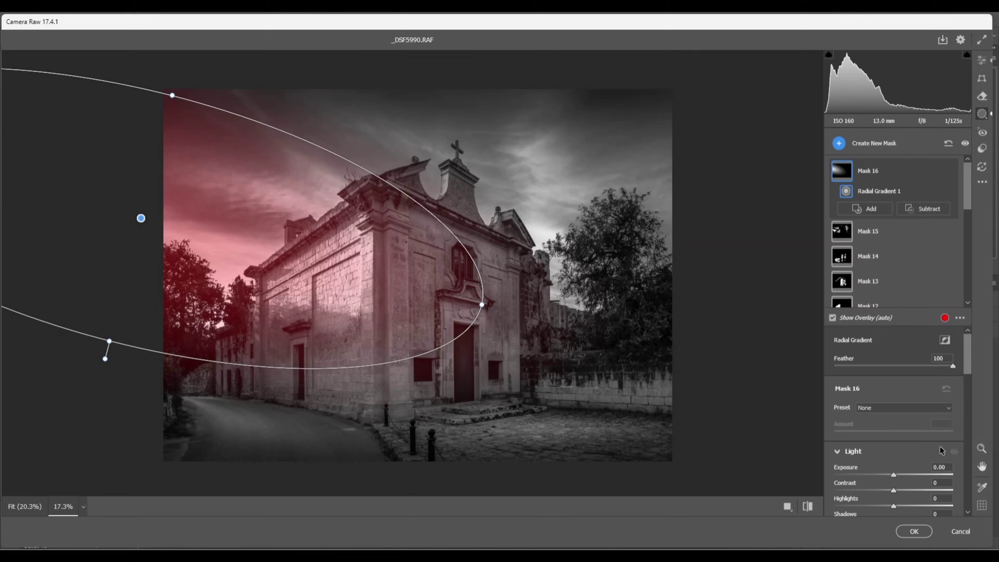
Set the radial gradient mask's Exposure to +0.70 and Dehaze to -29 for a hazy glow
click(894, 475)
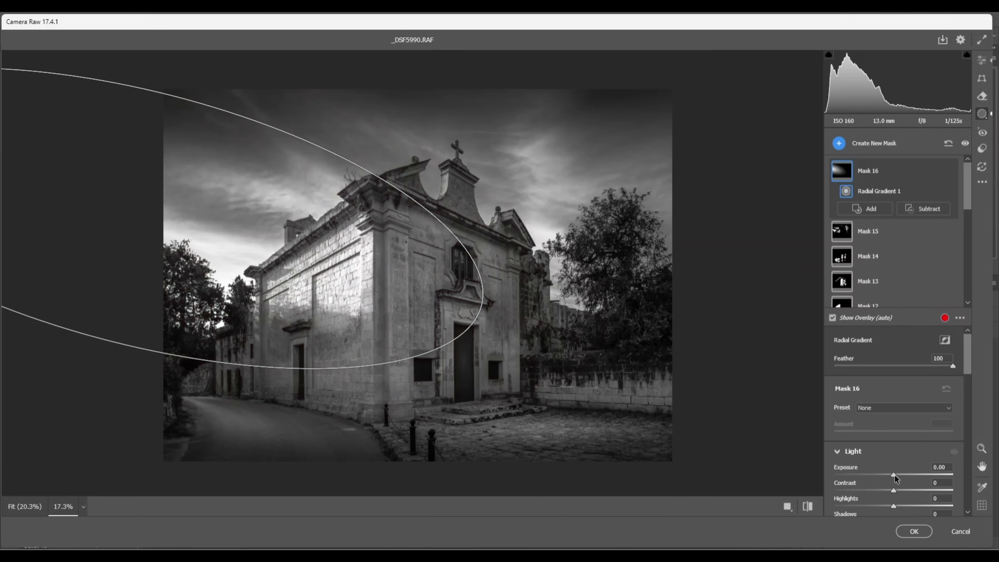
drag(895, 474, 905, 473)
scroll(904, 461, down, 5)
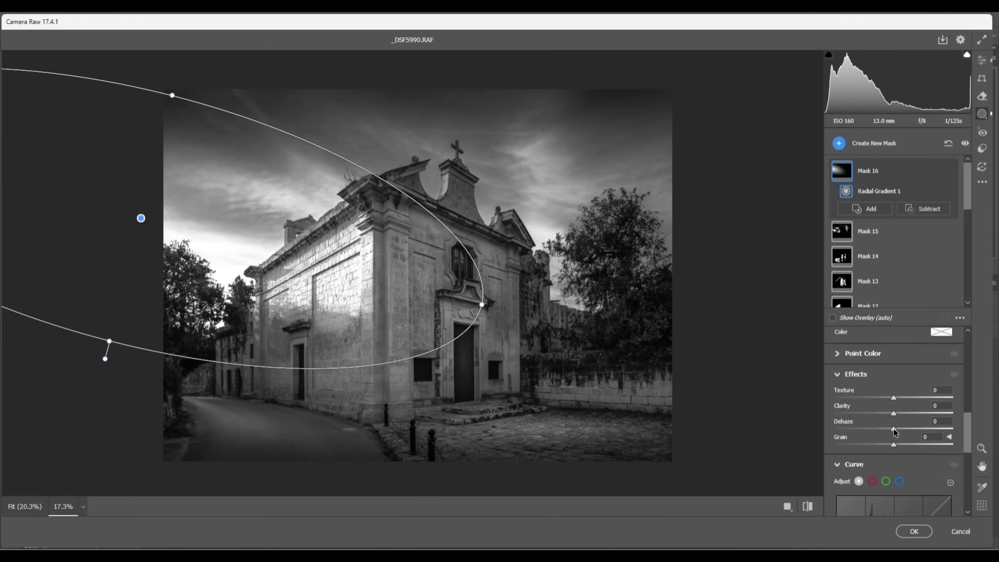
drag(894, 432, 877, 435)
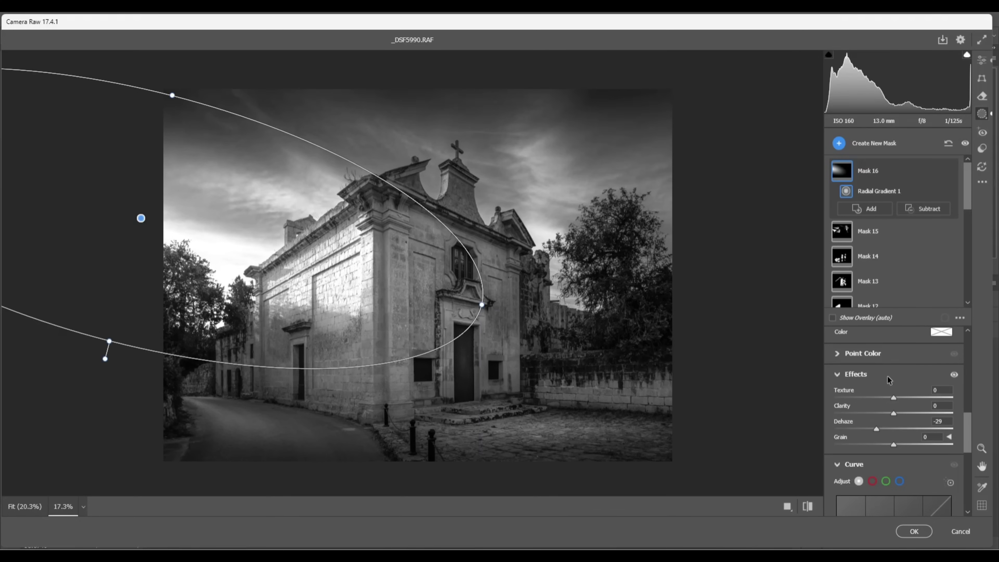
scroll(871, 403, up, 10)
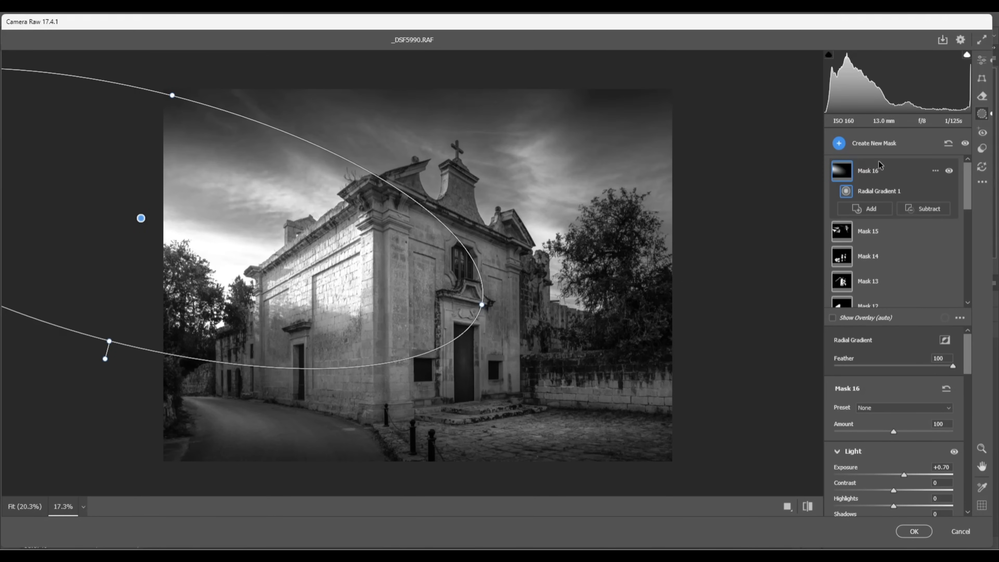
Return to the global edit settings and check the photo with the highlight clipping warning
click(842, 143)
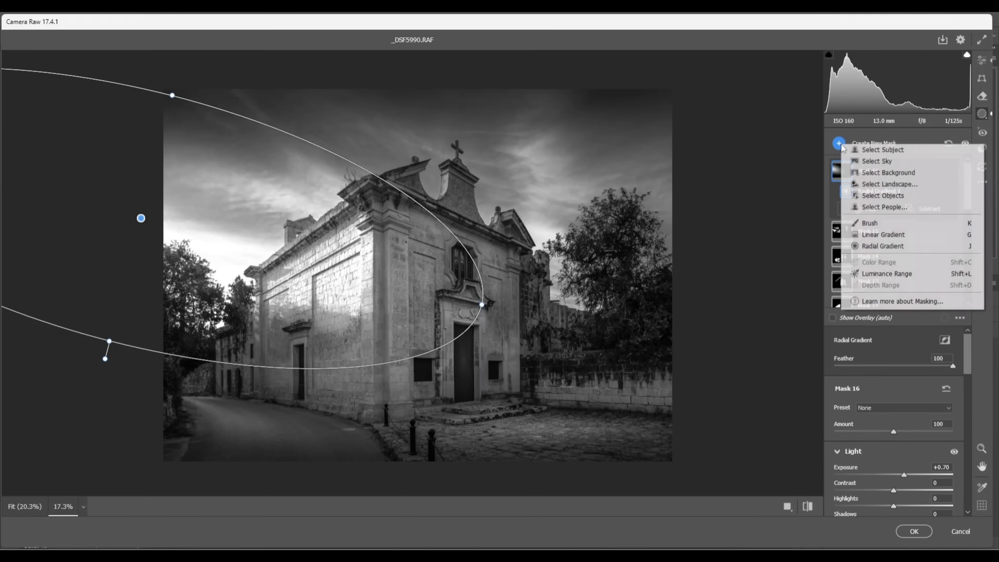
click(980, 61)
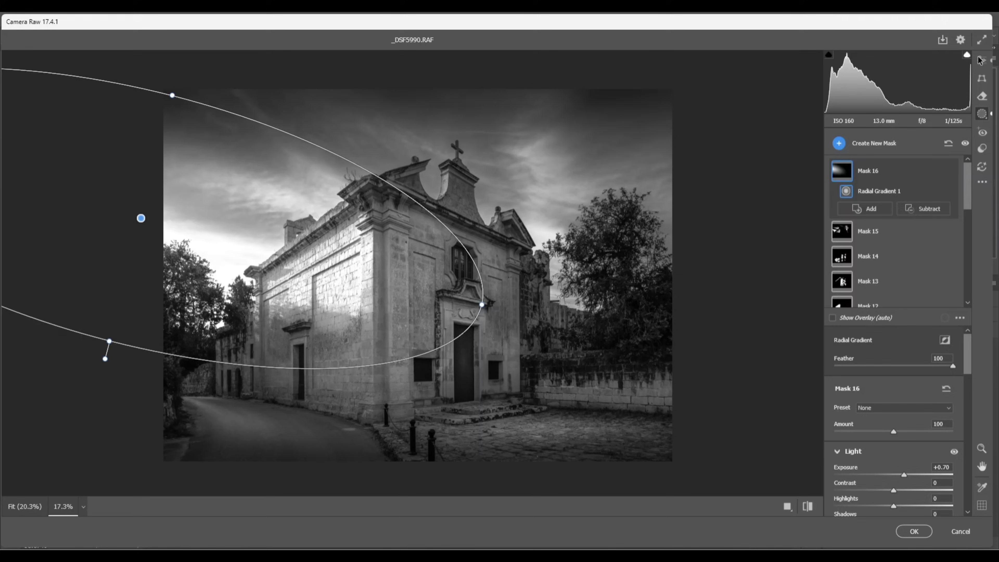
click(979, 59)
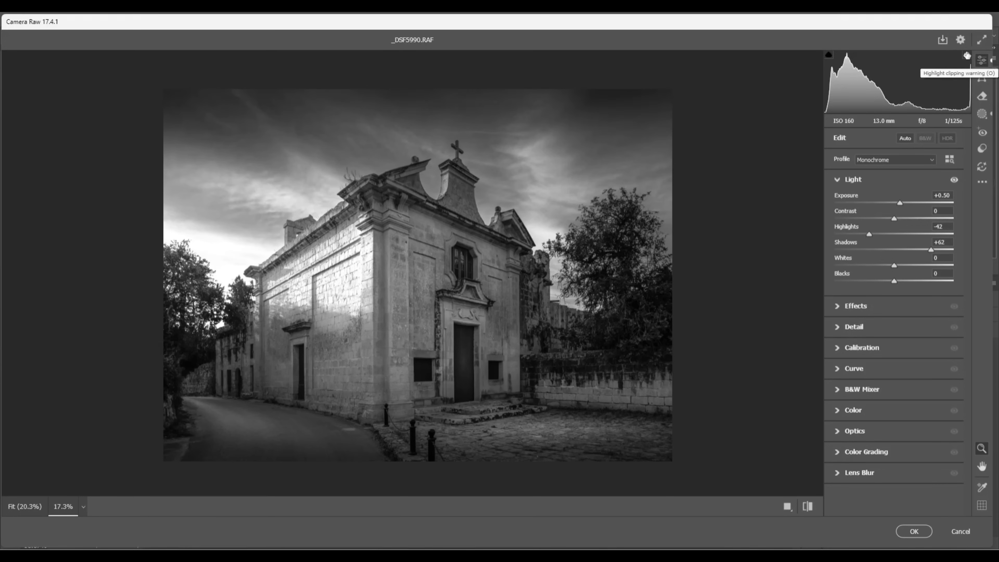
click(967, 55)
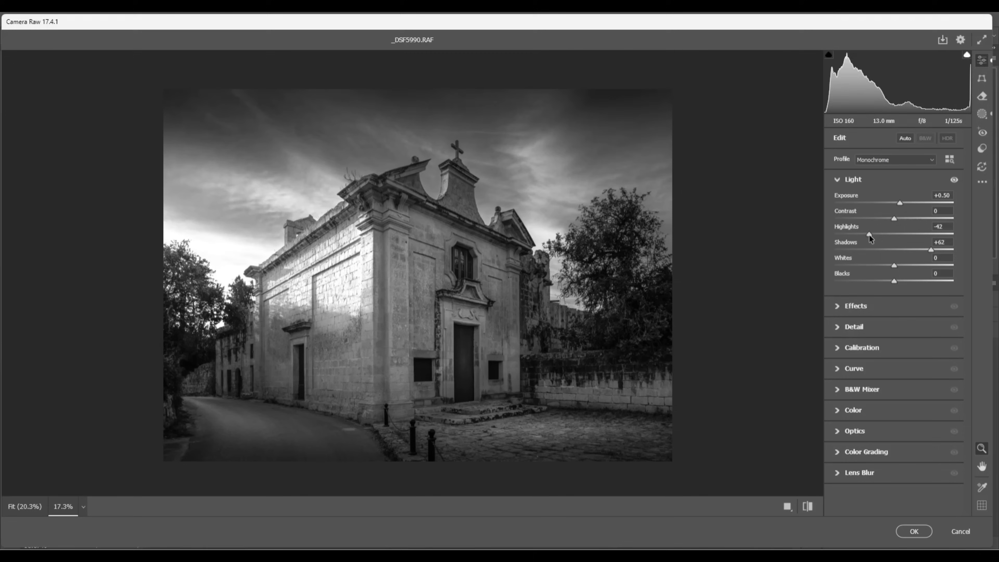
Lower the global Highlights to -70 to recover the brightest areas of the photo
drag(869, 234, 853, 235)
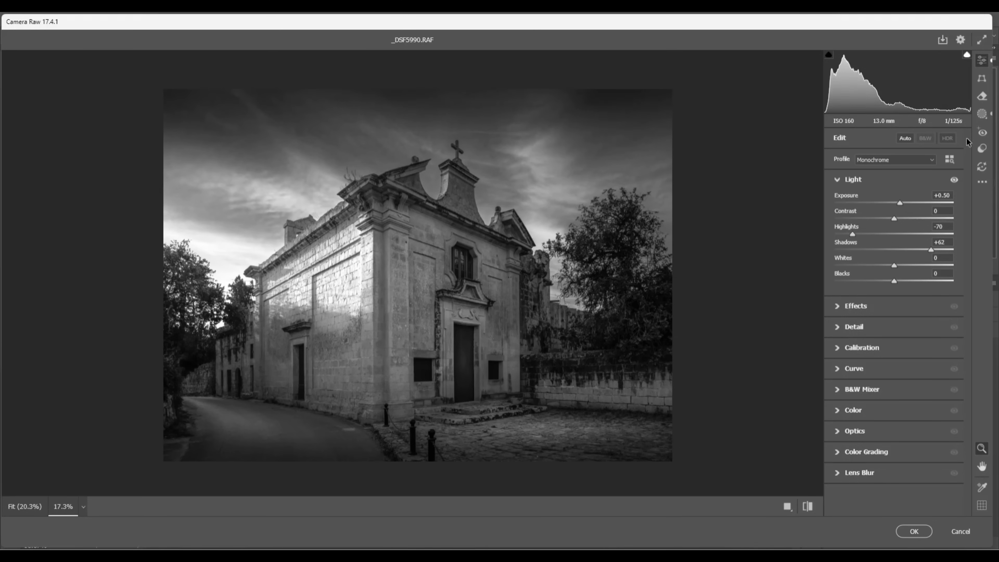
Add a large radial gradient mask centred beyond the photo's left edge, tilted downward and widened to reach past the chapel's front
click(982, 115)
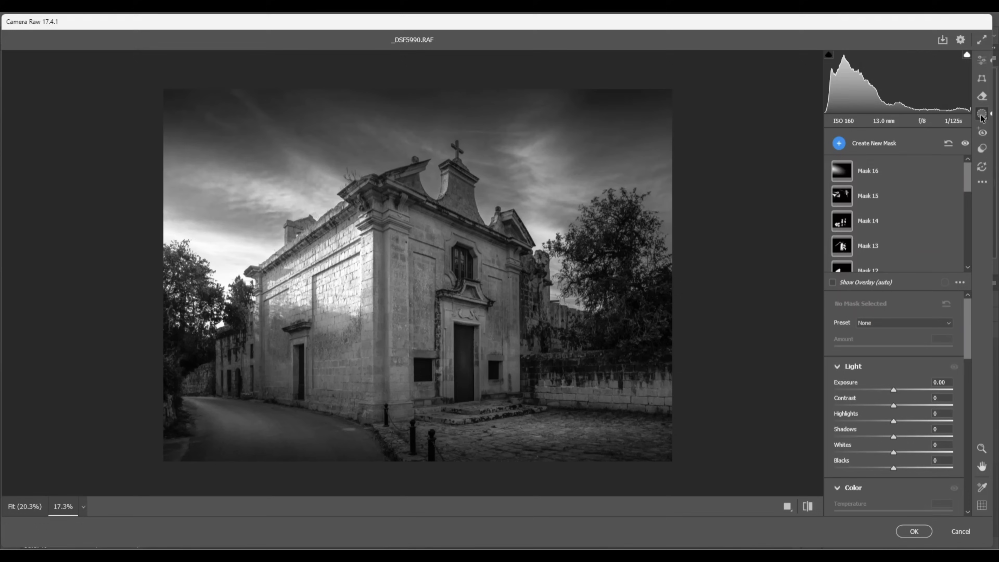
click(839, 144)
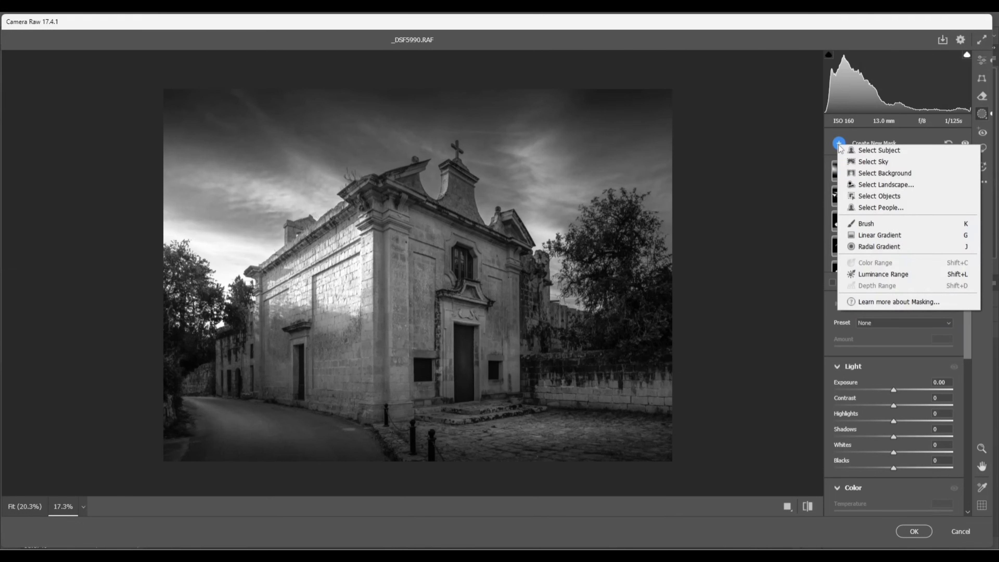
click(879, 248)
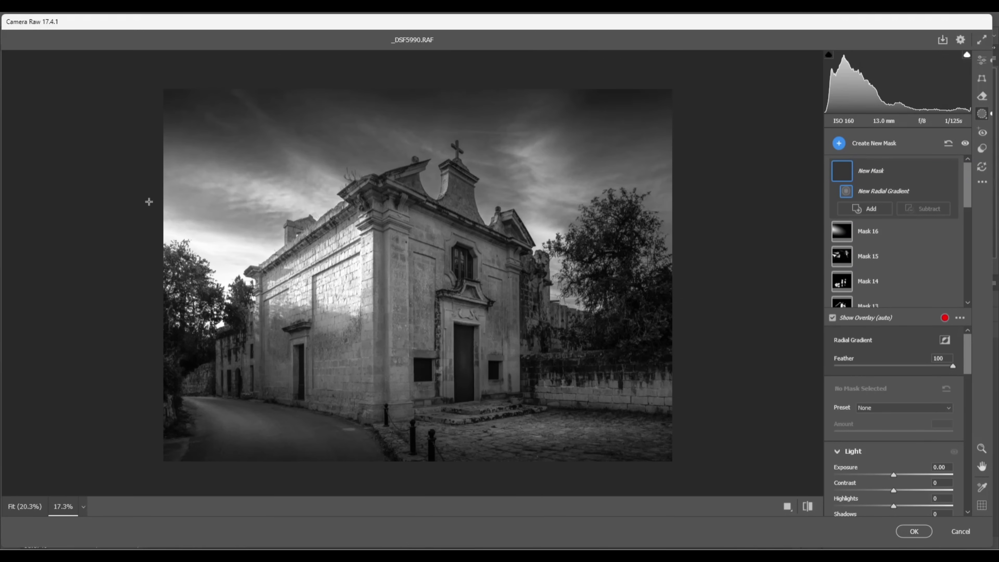
drag(149, 202, 436, 272)
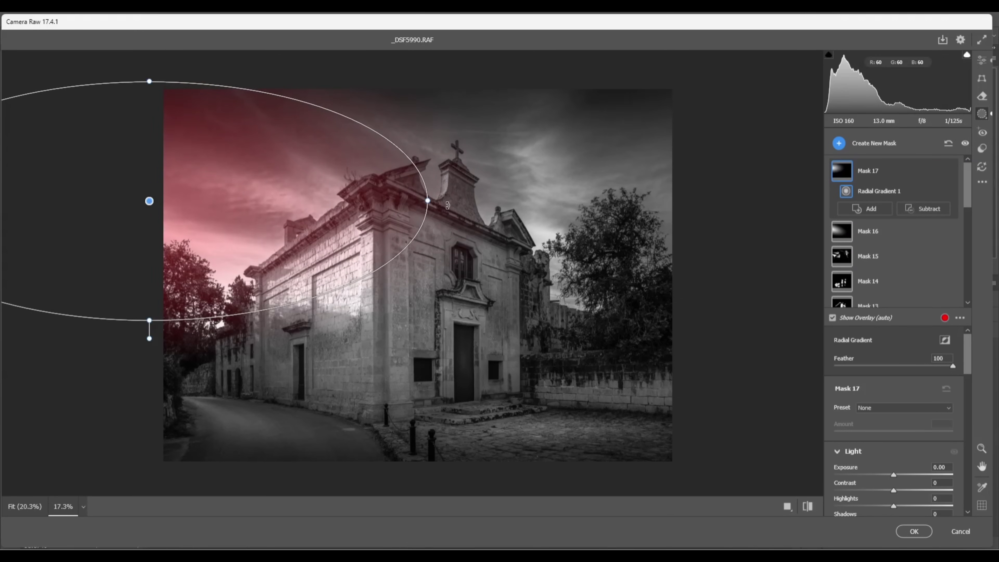
drag(458, 206, 567, 324)
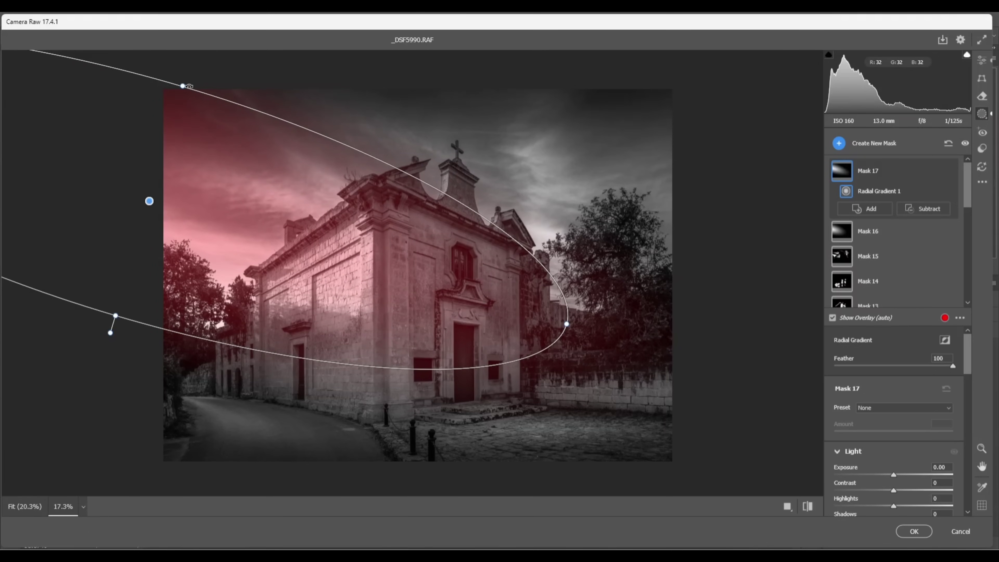
drag(183, 83, 196, 66)
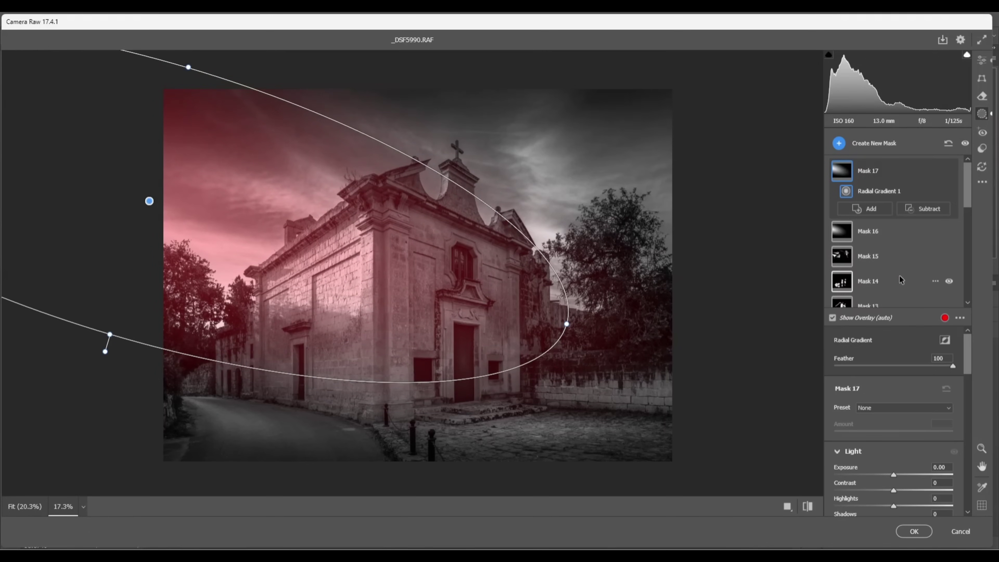
Invert the new radial gradient mask, set its Exposure to -0.20 and apply the Camera Raw edits to the photo
click(945, 341)
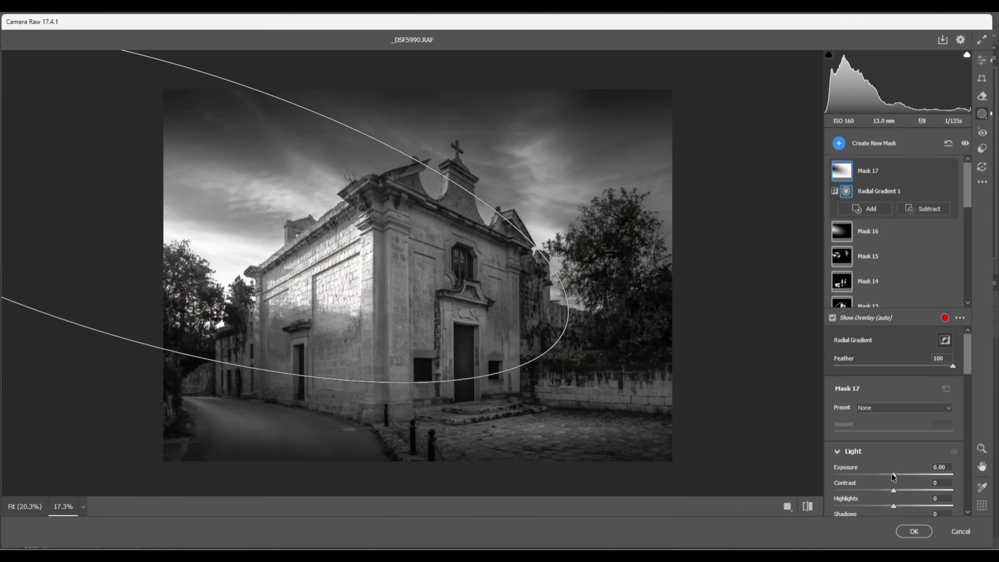
drag(893, 474, 890, 474)
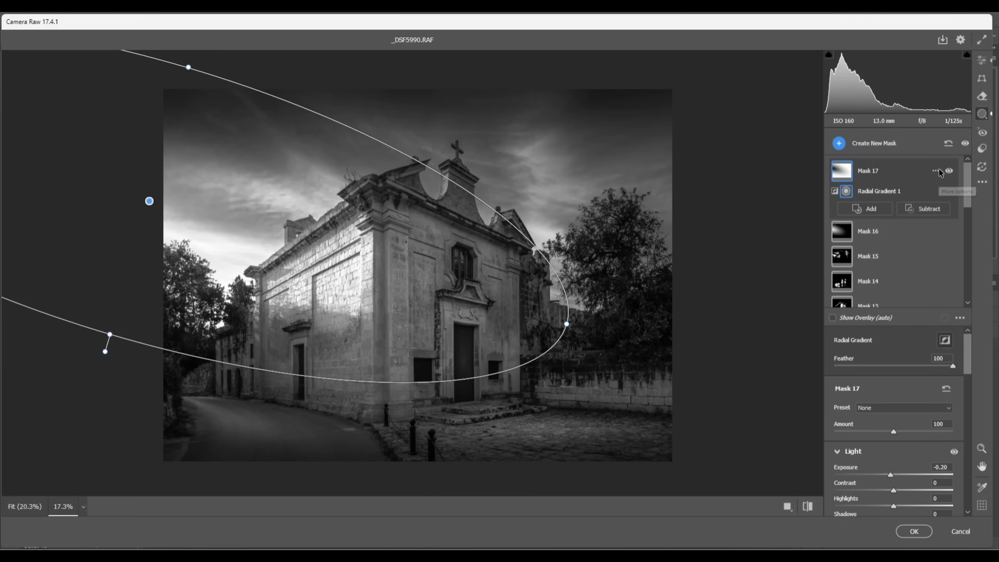
click(983, 61)
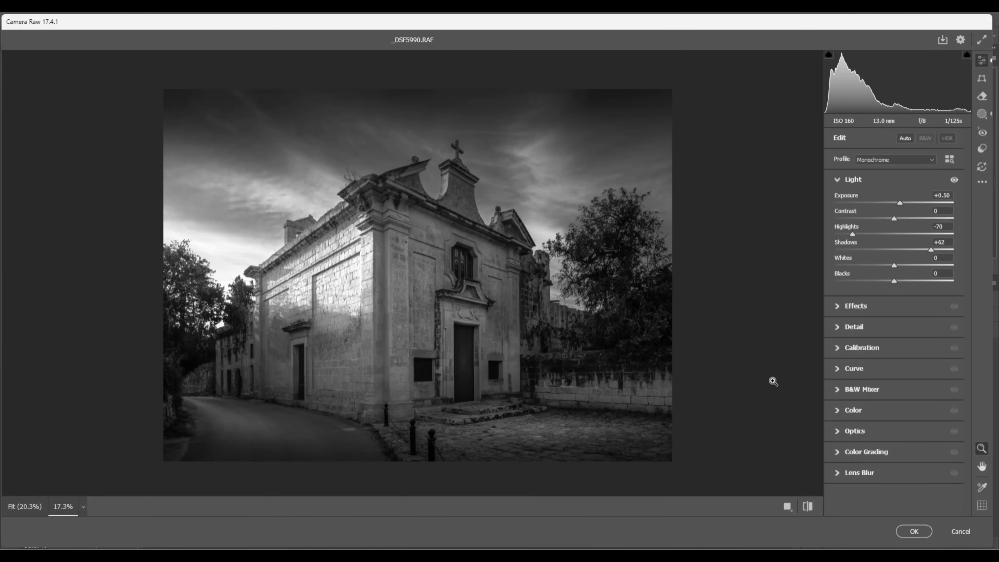
click(912, 532)
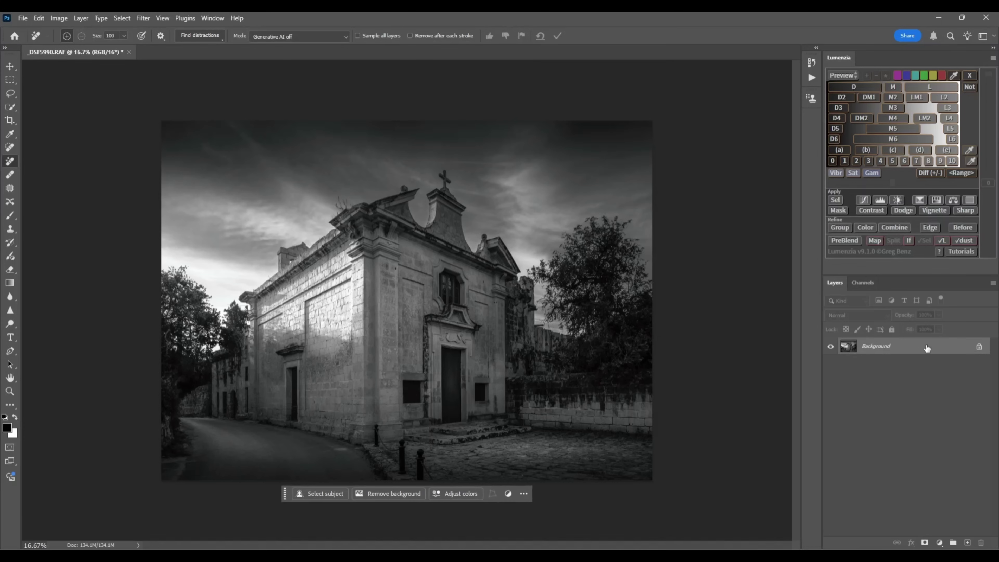
Duplicate the Background layer and apply a Gaussian Blur with a 36-pixel radius to the copy
drag(927, 348, 968, 543)
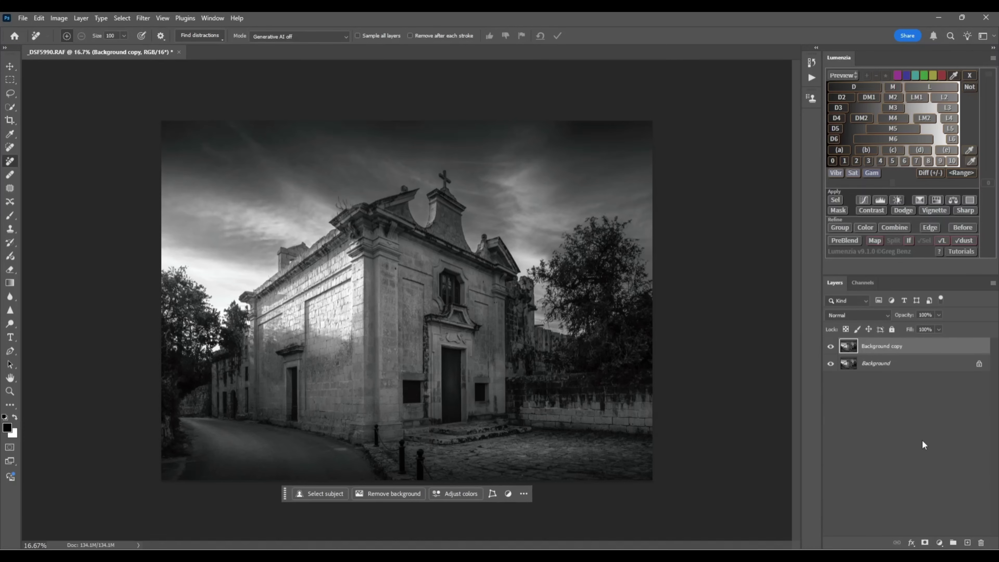
click(142, 18)
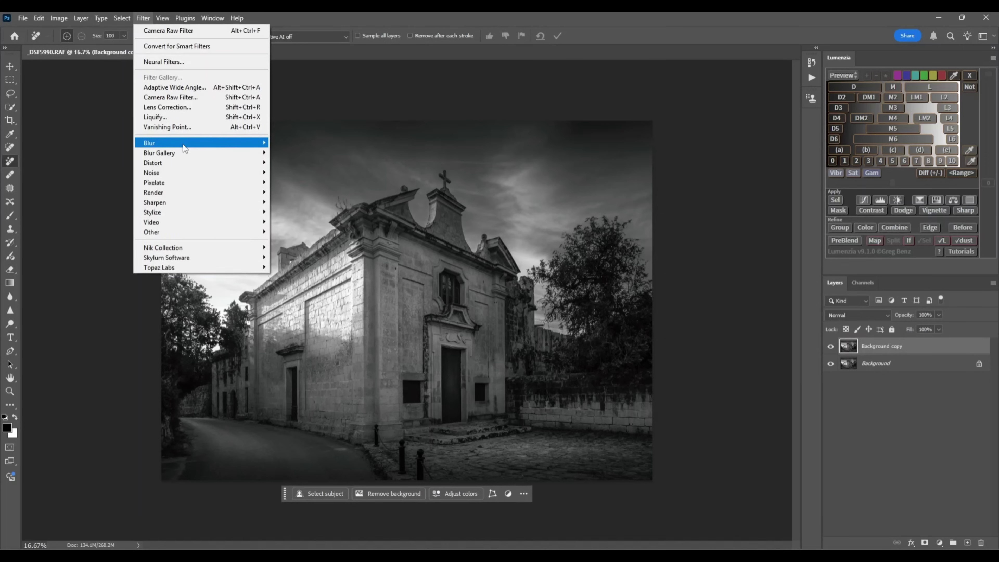
mouse_move(182, 143)
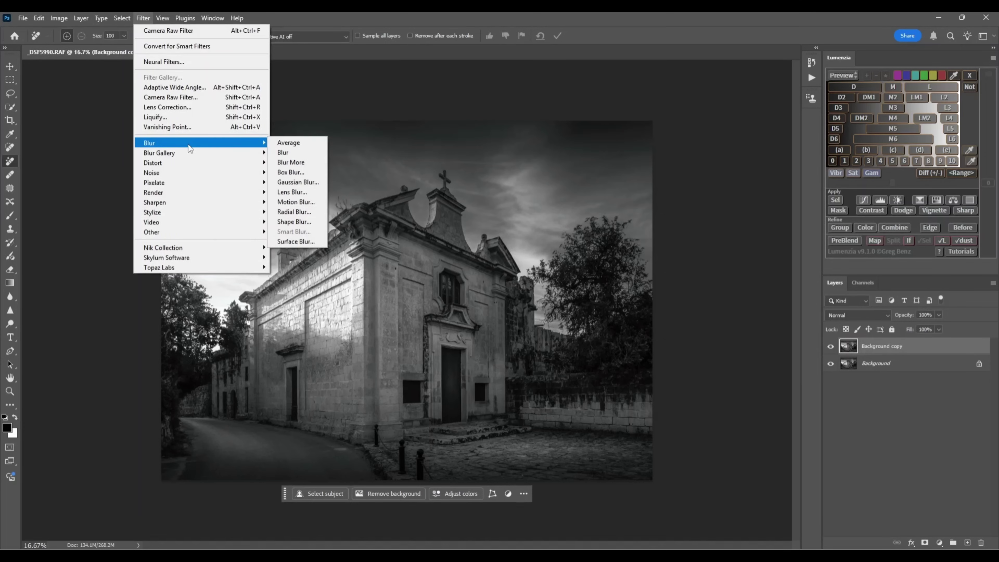
click(292, 181)
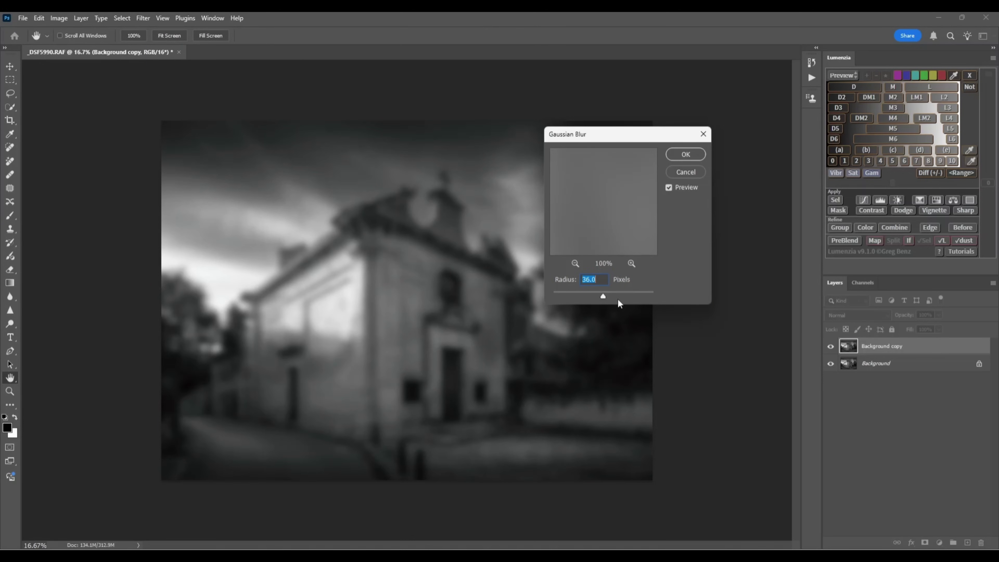
click(604, 297)
click(685, 153)
key(j)
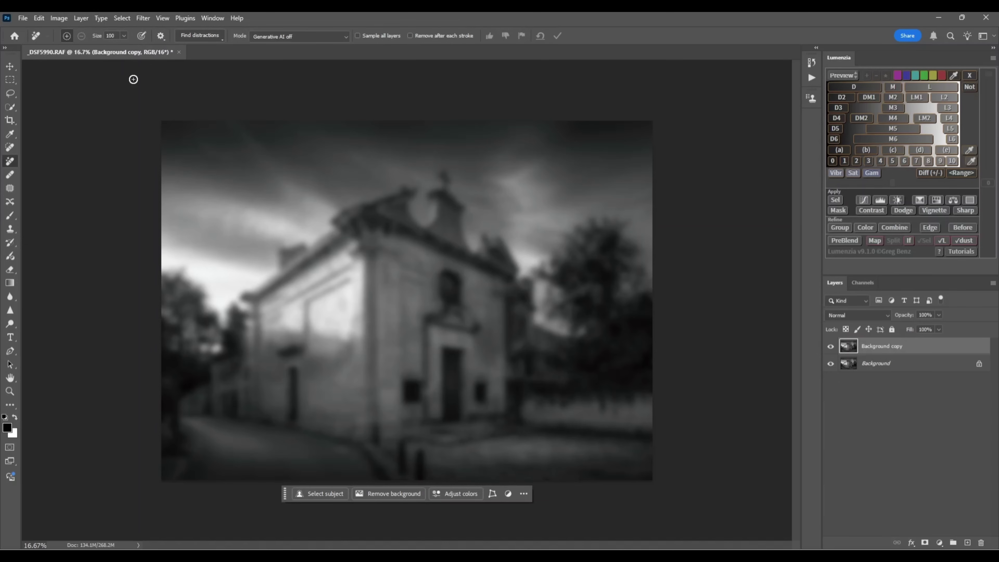
click(60, 18)
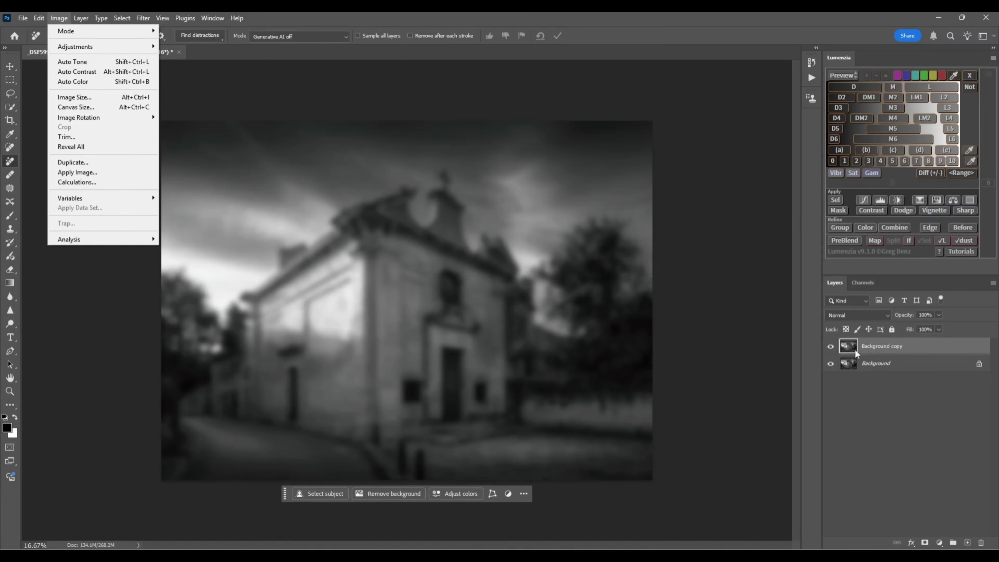
click(940, 315)
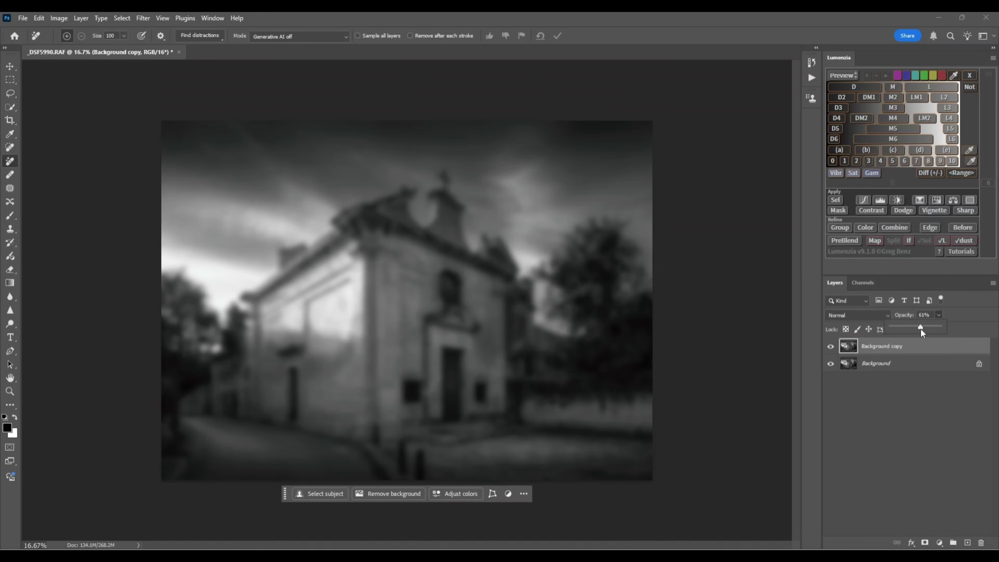
drag(921, 328, 899, 331)
Apply a Brightness/Contrast adjustment to the blurred copy with Brightness 31 and Contrast 94
click(64, 19)
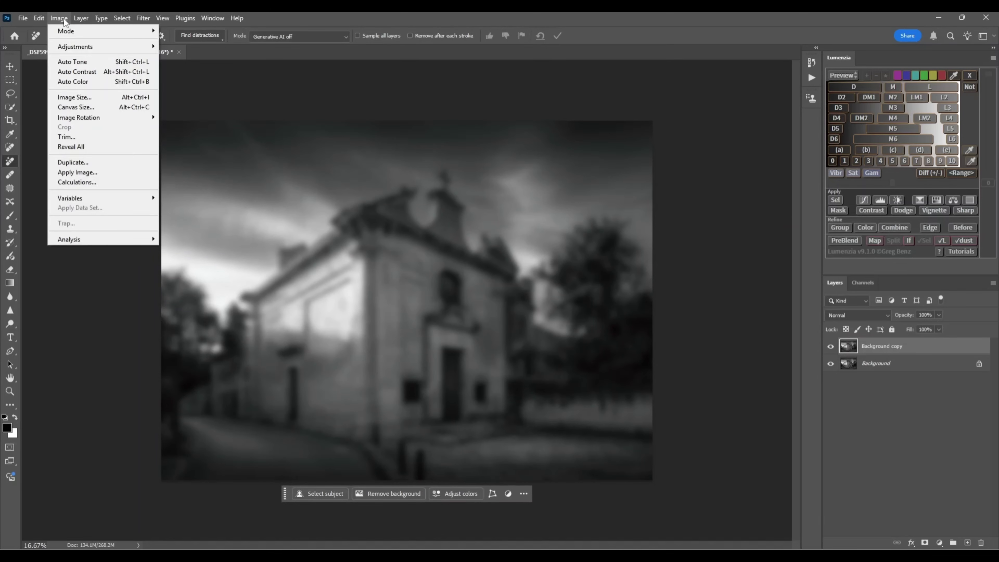
mouse_move(73, 48)
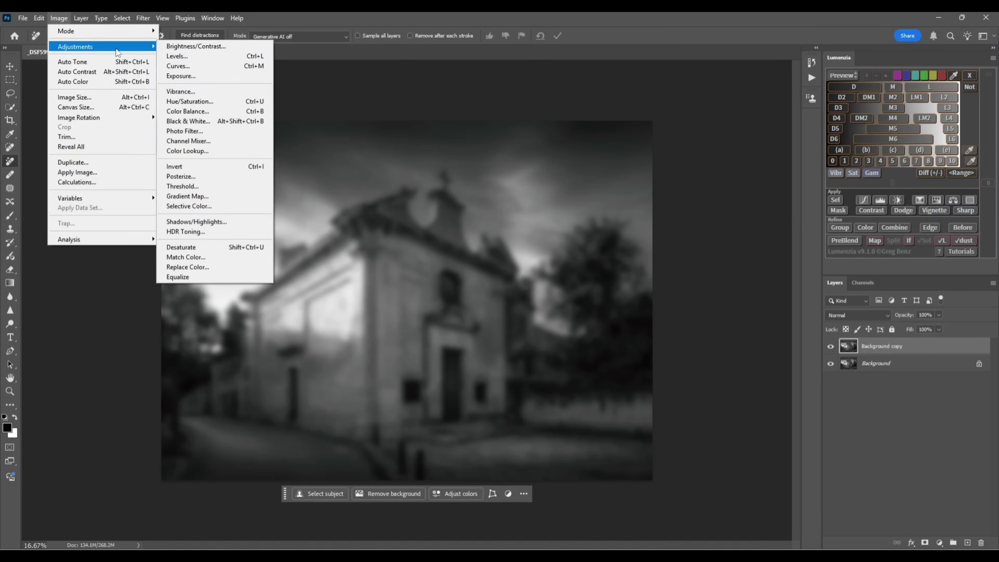
click(181, 45)
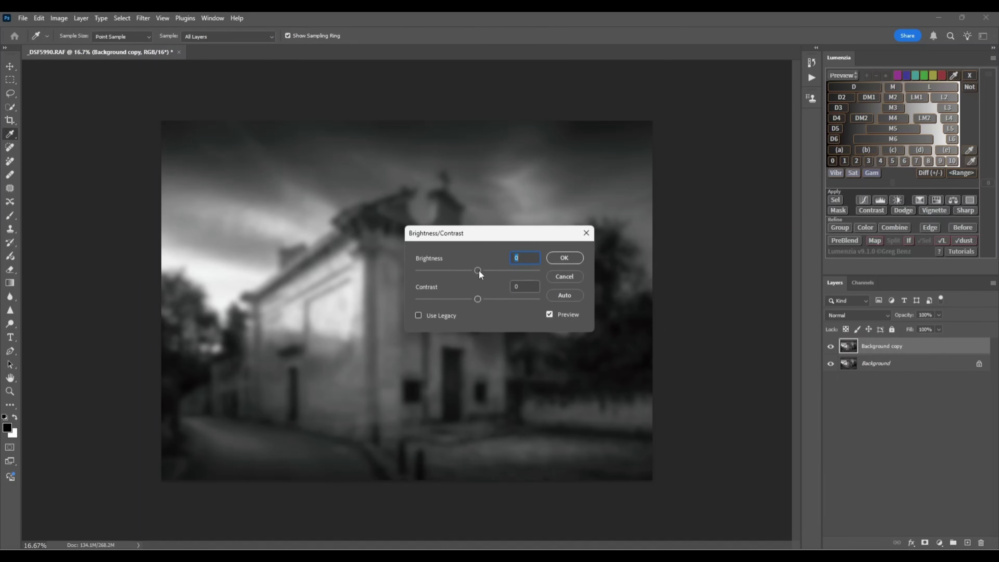
drag(479, 271, 484, 271)
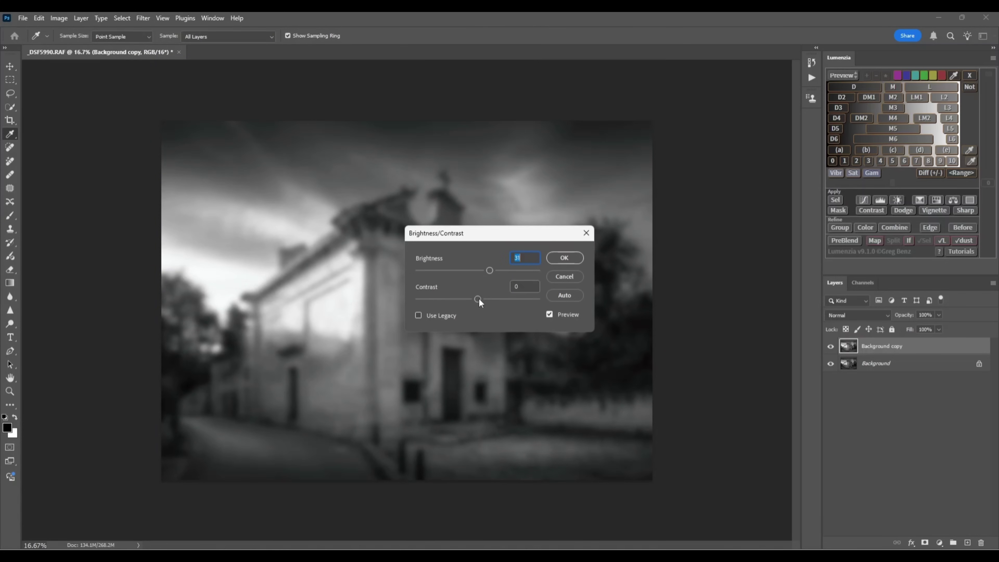
drag(479, 299, 524, 308)
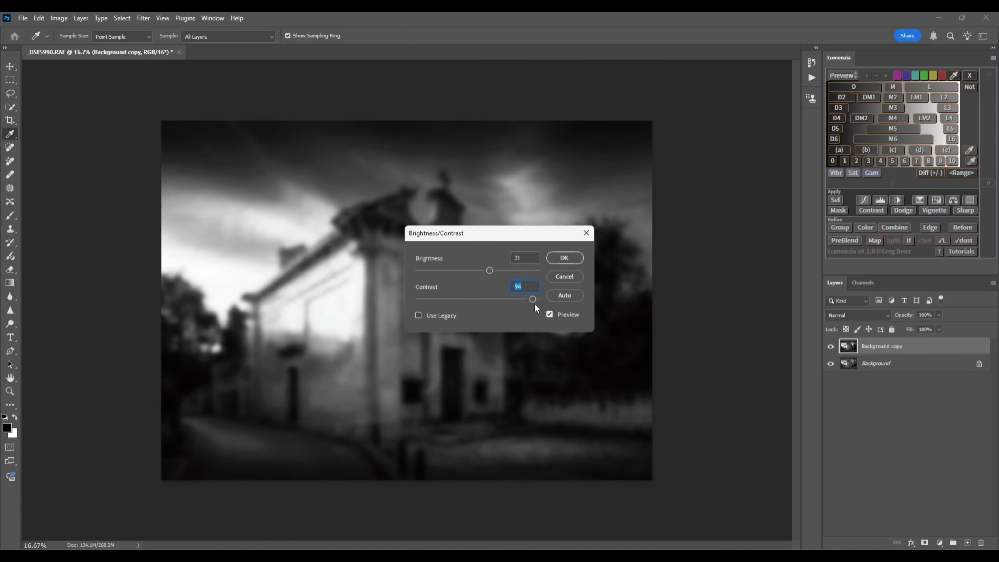
click(567, 258)
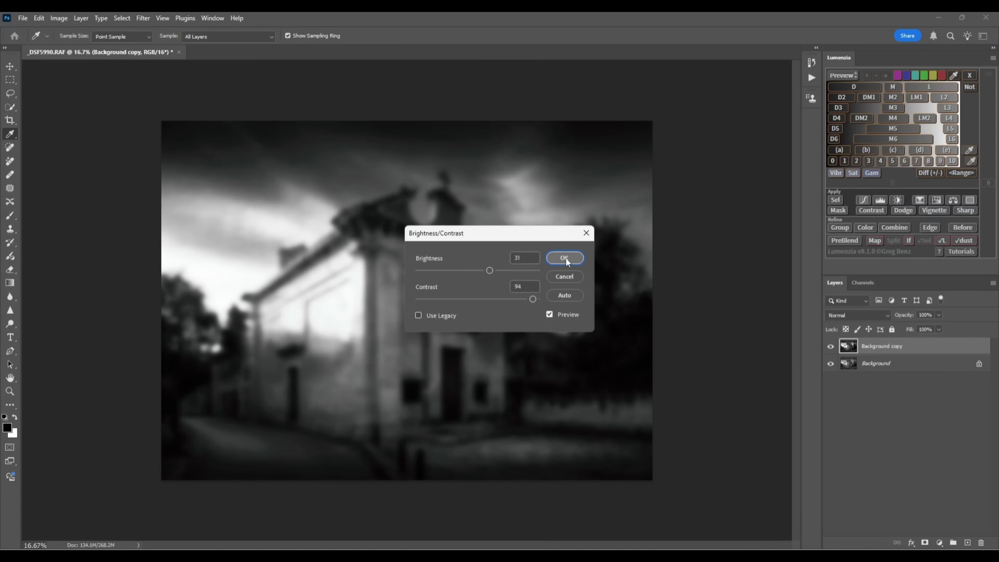
key(j)
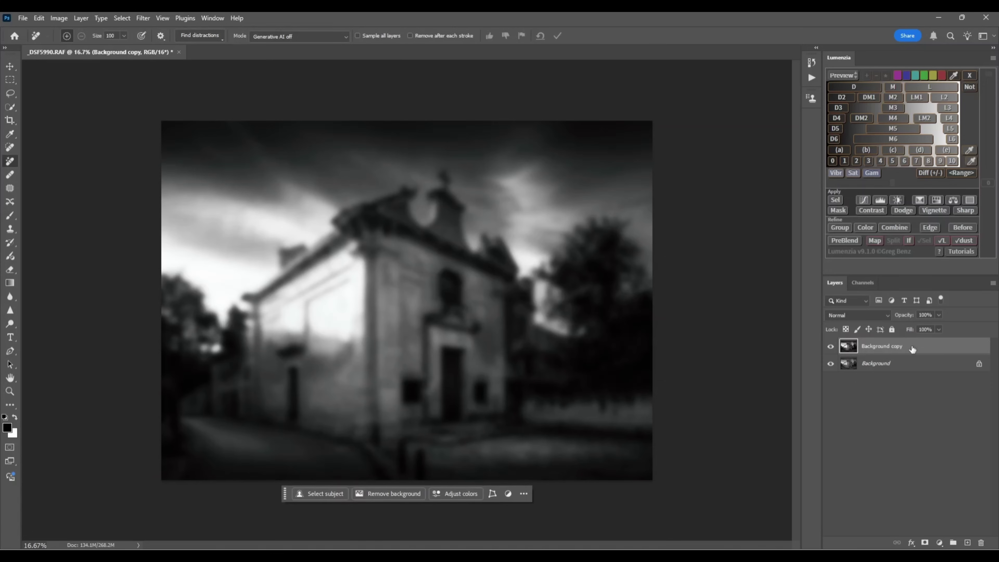
Reduce the blurred copy's opacity to 16% for a soft glow, comparing the photo with the layer hidden and shown
click(939, 315)
drag(932, 328, 926, 327)
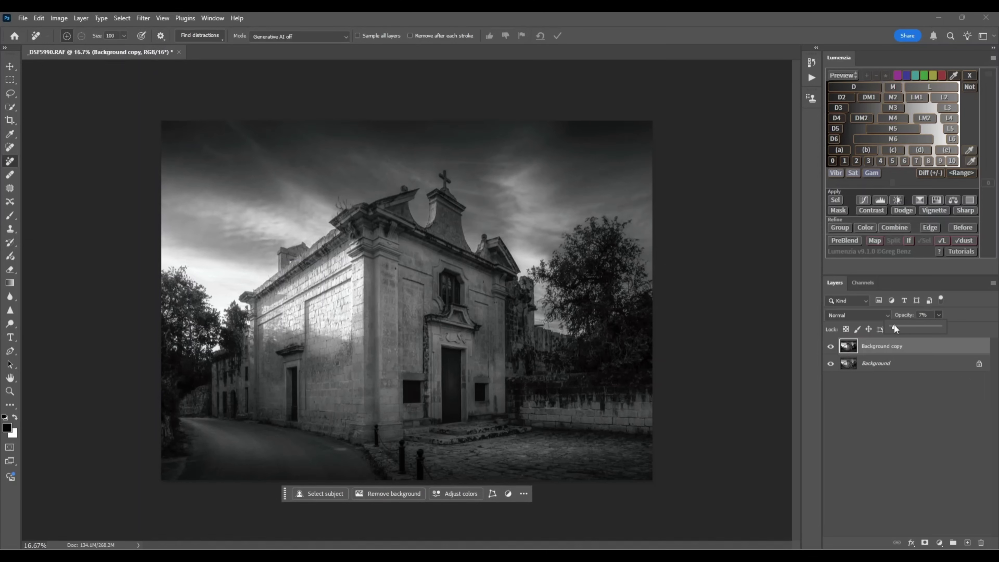
drag(894, 326, 893, 326)
click(831, 347)
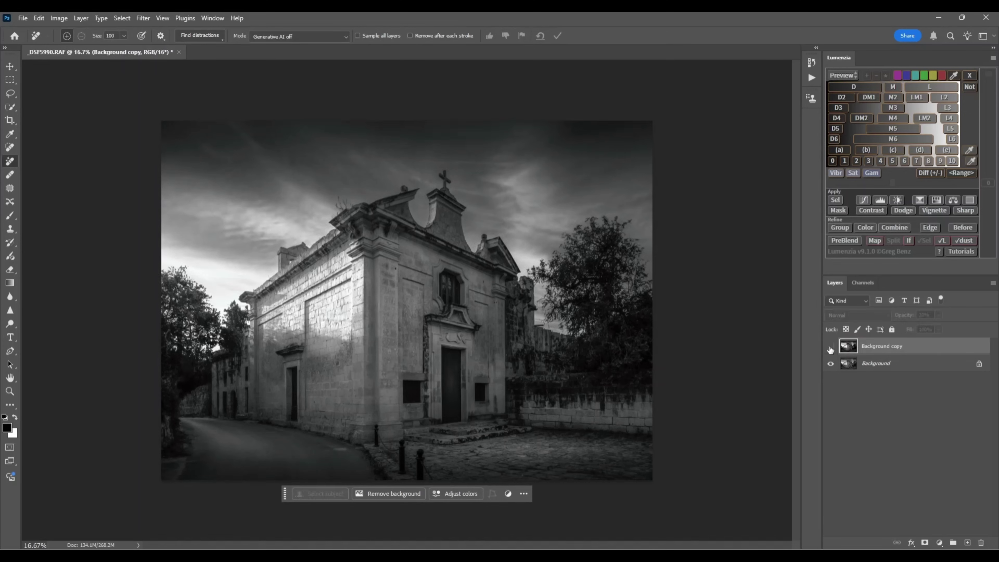
click(831, 347)
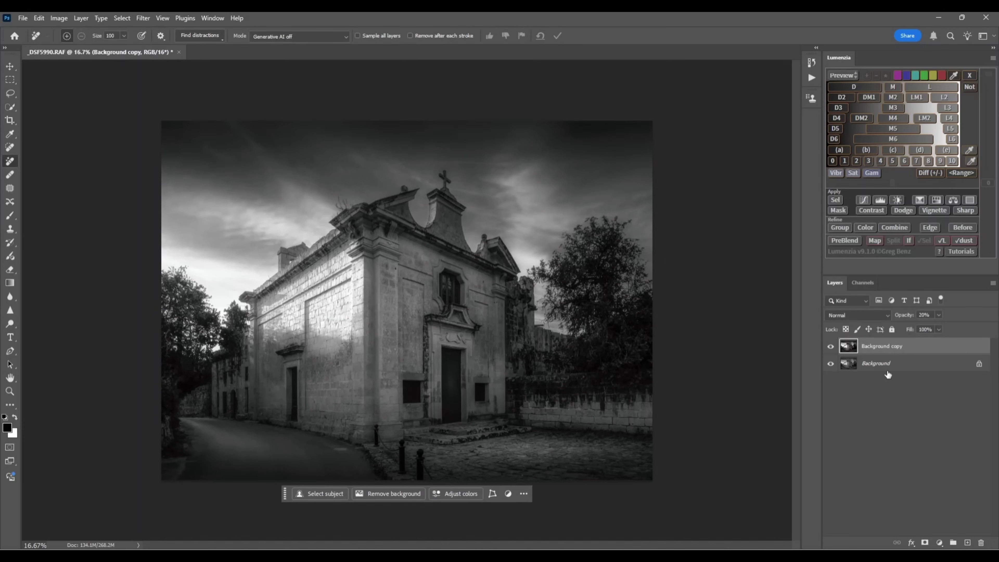
click(939, 316)
click(829, 346)
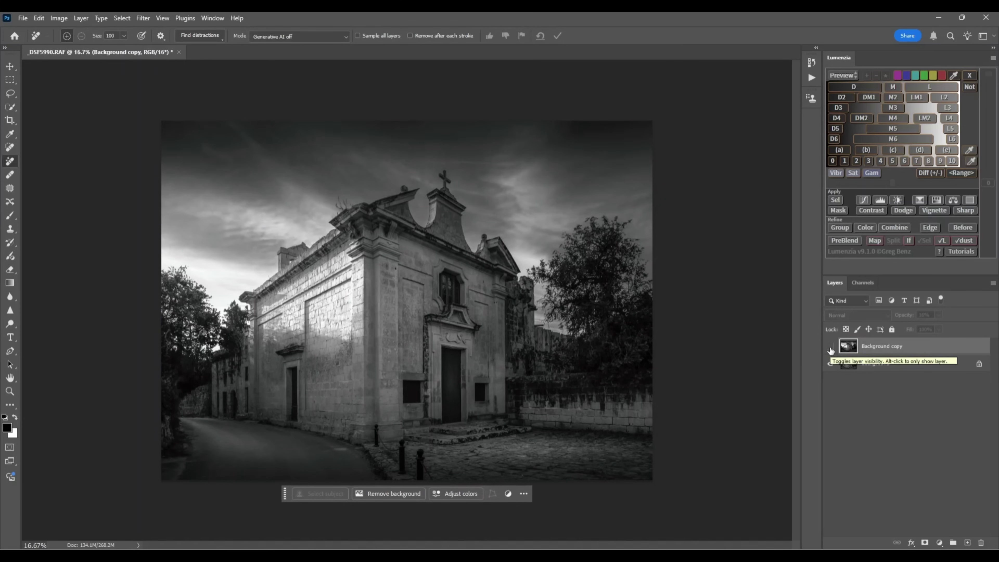
click(830, 348)
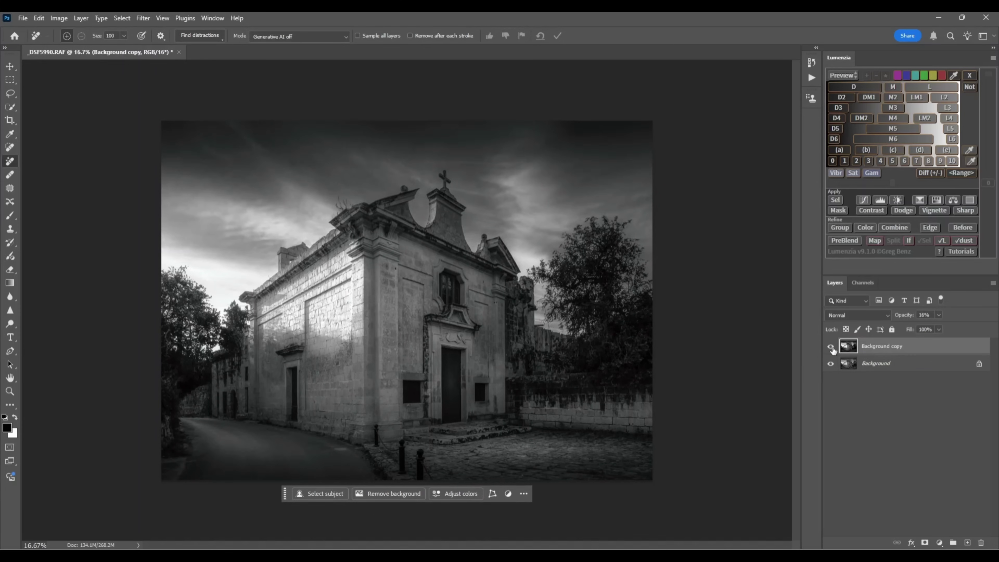
click(939, 314)
Flatten the image to merge the blurred copy into the Background
click(993, 284)
click(920, 288)
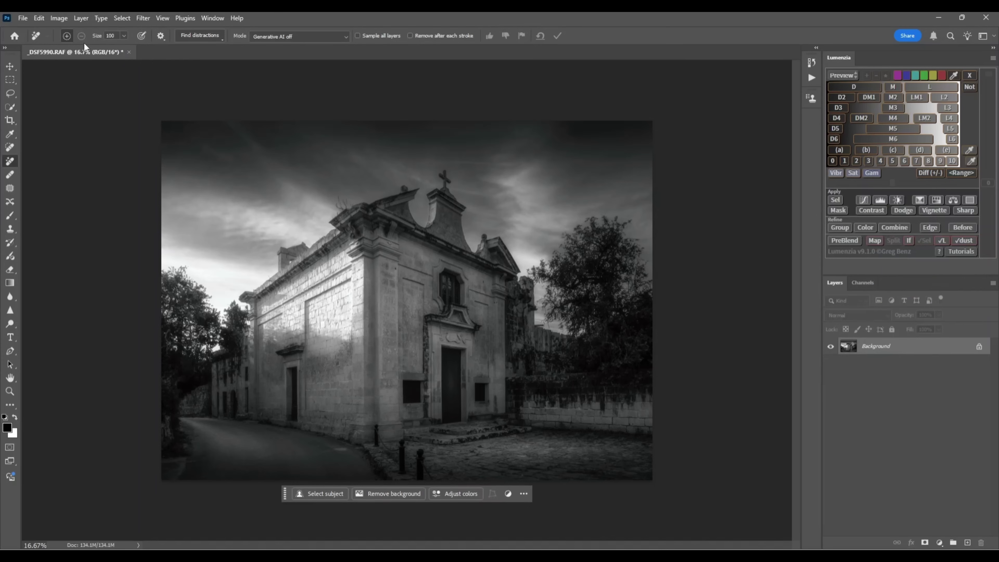
key(z)
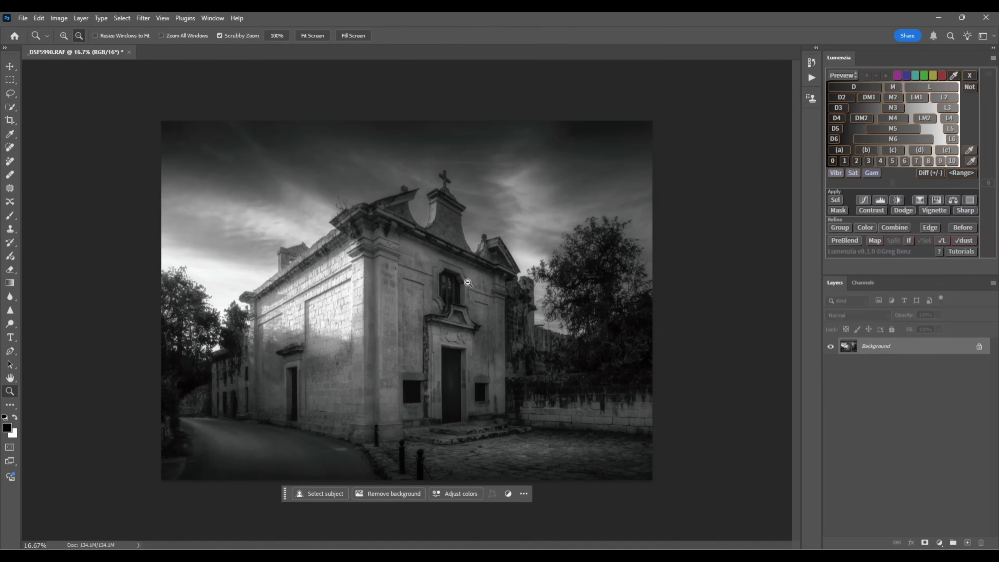
alt+click(458, 291)
alt+click(534, 351)
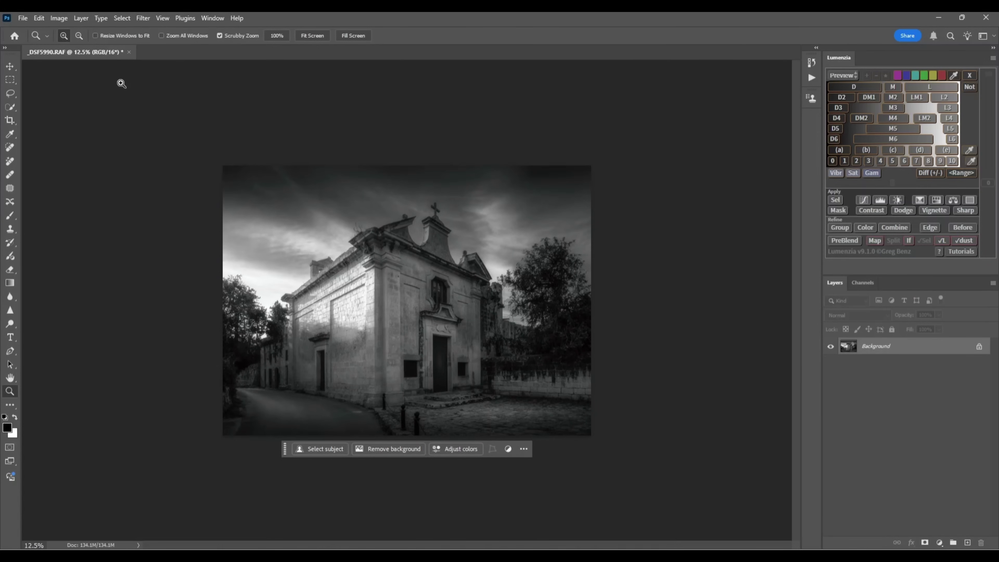
drag(409, 313, 655, 382)
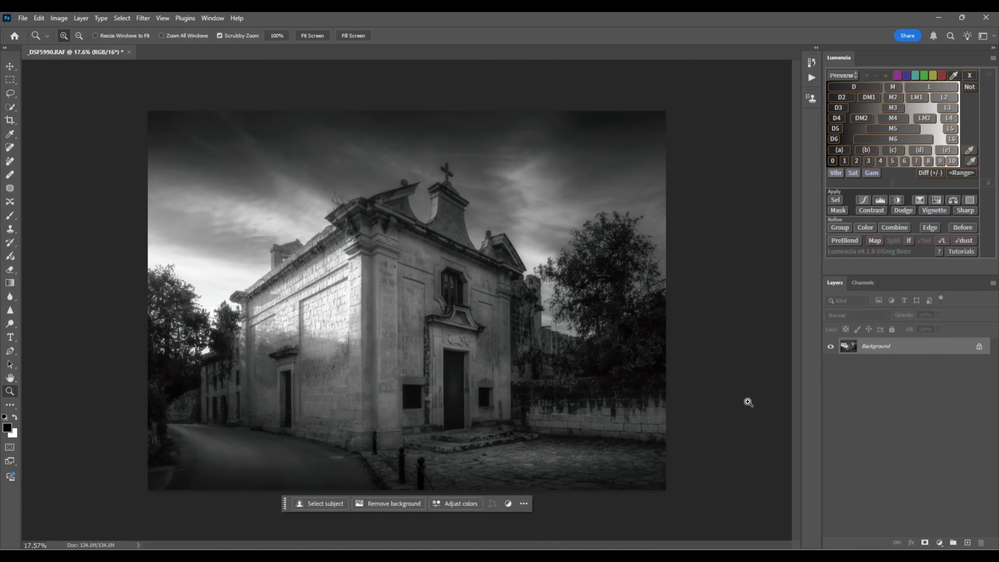